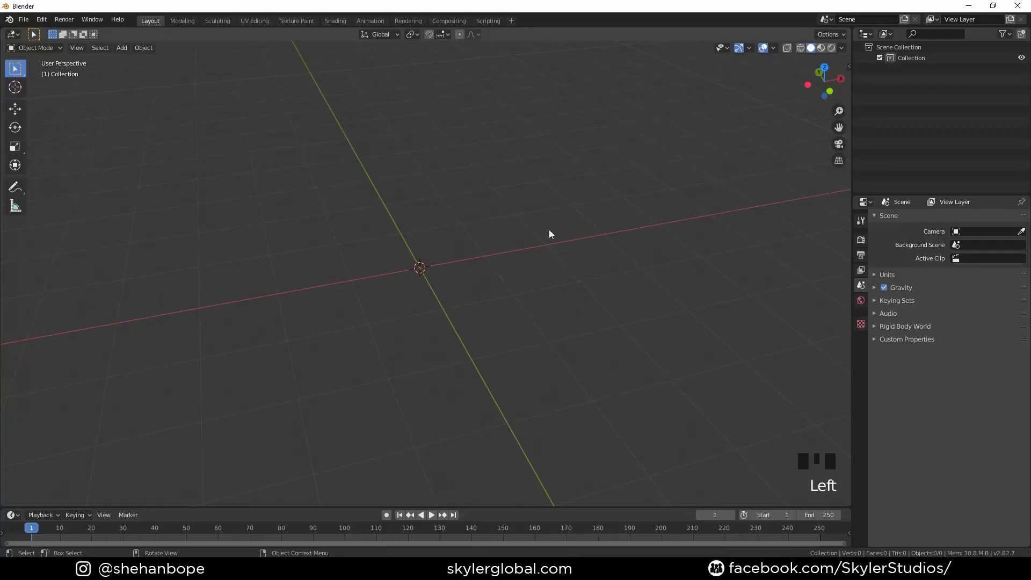
Add a plane mesh at the world origin and enter Edit Mode on it
middle_drag(548, 234, 537, 259)
key(shift+a)
mouse_move(549, 244)
click(591, 246)
key(Tab)
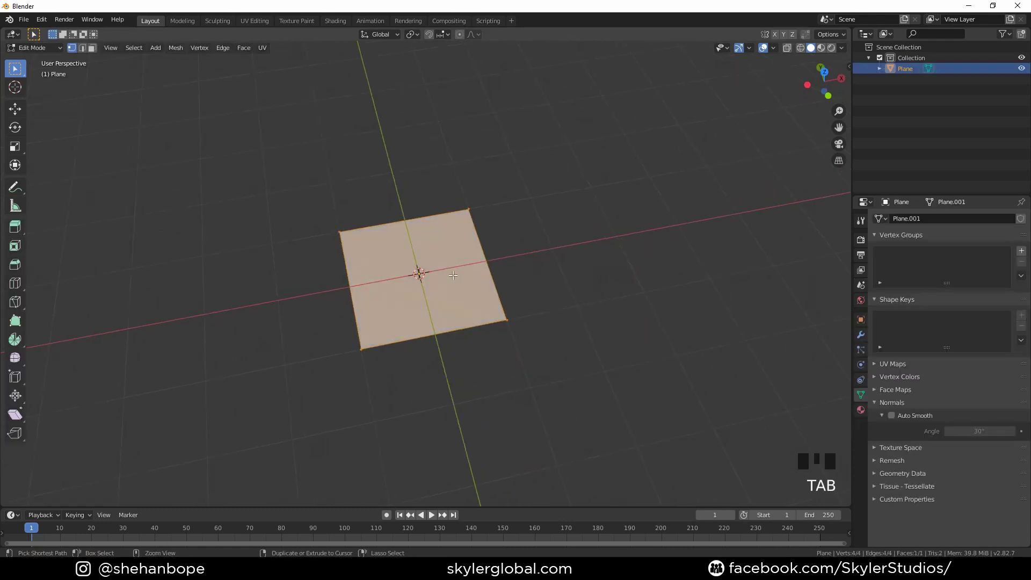
Divide the plane into four equal squares with two centred loop cuts, one in each direction
middle_drag(418, 194, 417, 204)
key(ctrl+r)
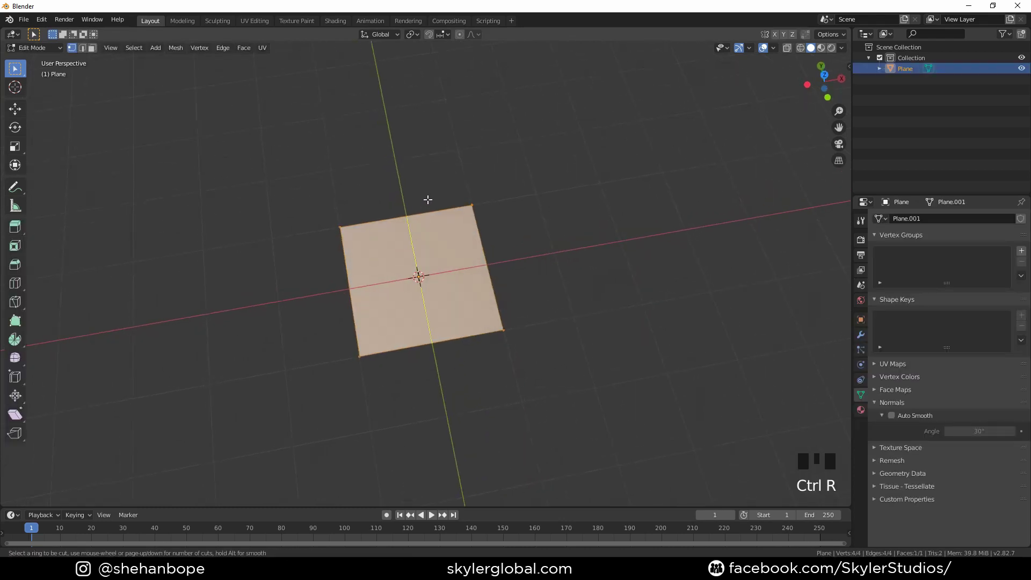
click(502, 287)
key(ctrl+r)
click(529, 276)
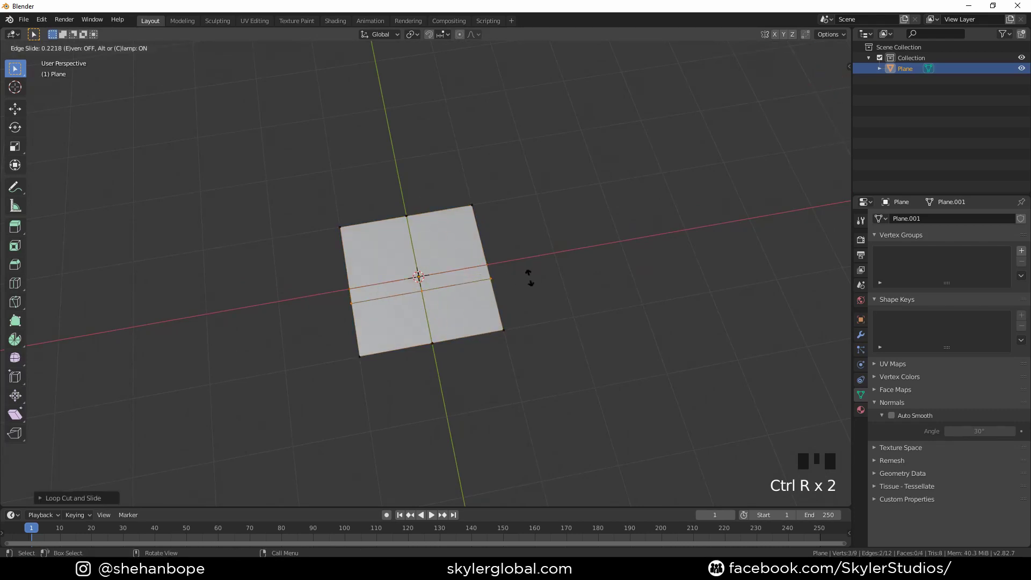
right_click(552, 212)
Delete all of the plane's vertices except the centre one and the middle one on the +Y edge
middle_drag(553, 212, 554, 230)
key(KP_7)
scroll(555, 230, up, 2)
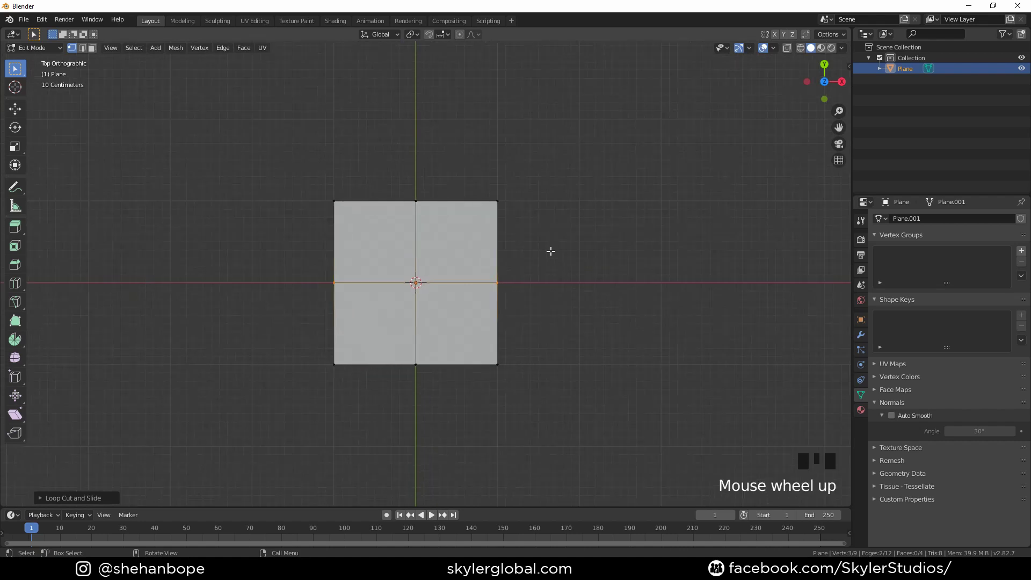
click(115, 161)
drag(242, 113, 387, 431)
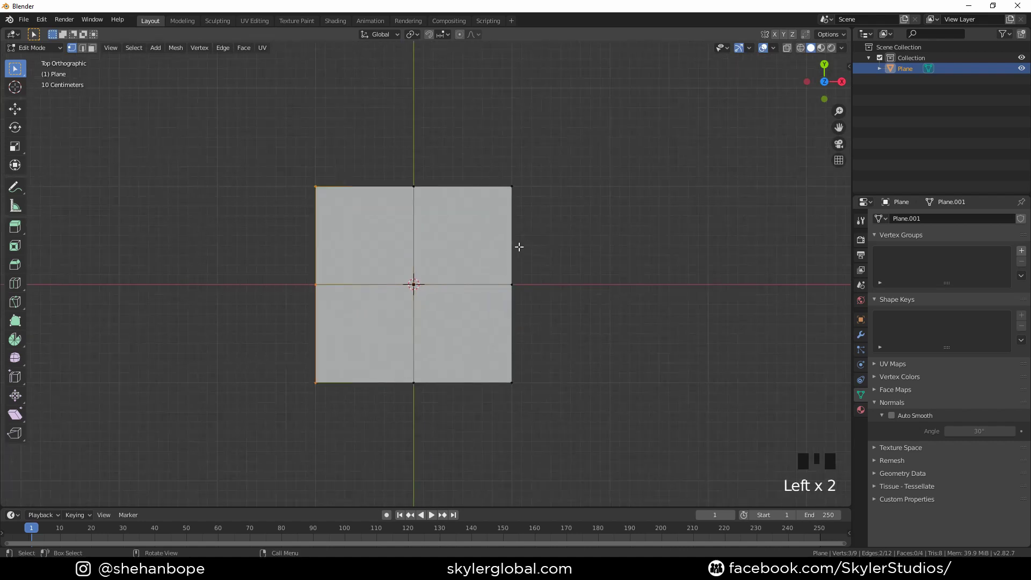
shift+drag(678, 136, 485, 455)
shift+drag(152, 335, 725, 492)
key(x)
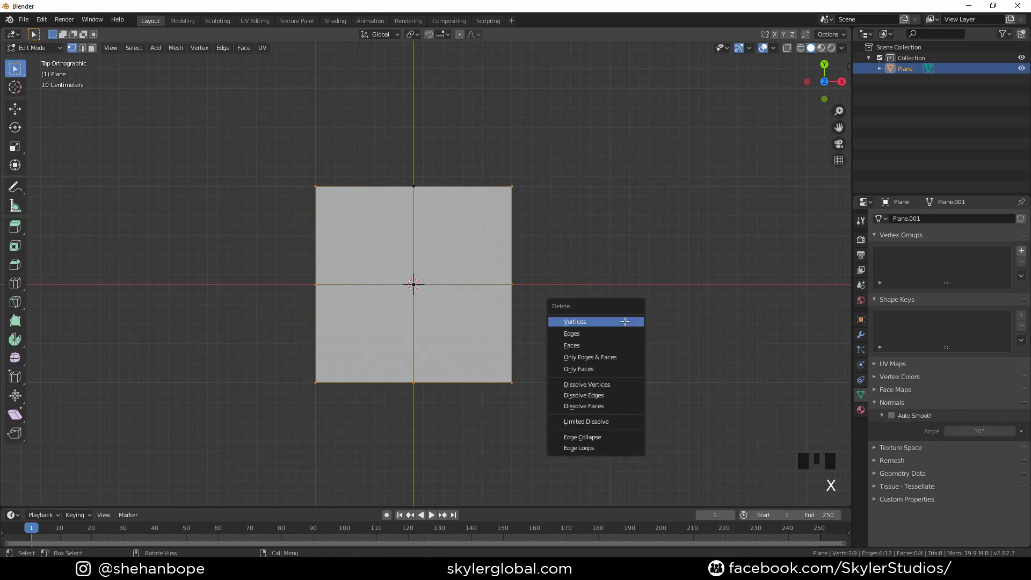
click(623, 323)
middle_drag(622, 323, 486, 279)
scroll(390, 241, up, 3)
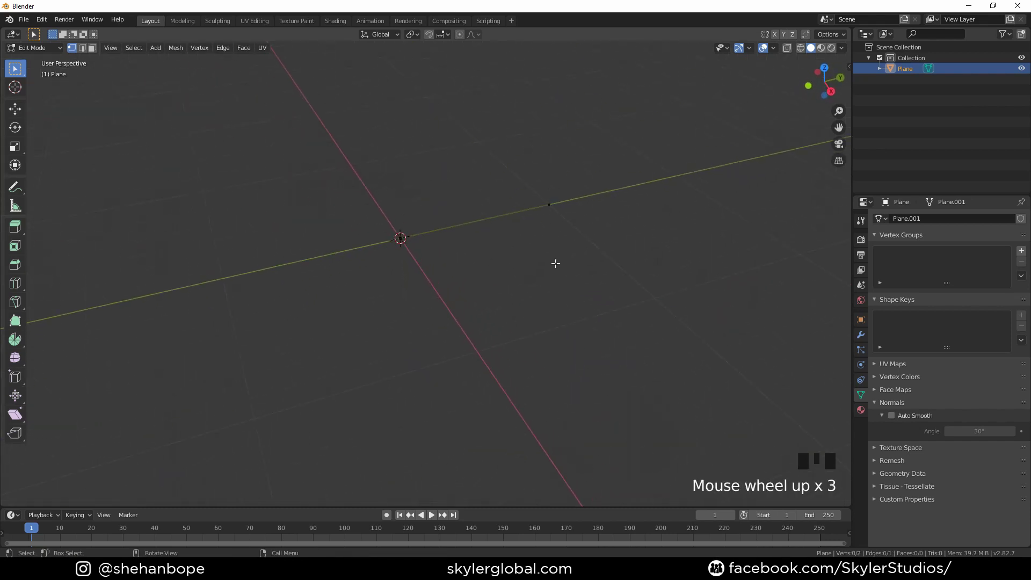
Return to Object Mode and add a Screw modifier to the remaining edge
key(Tab)
middle_drag(555, 263, 749, 336)
click(860, 335)
middle_drag(725, 371, 863, 290)
click(917, 219)
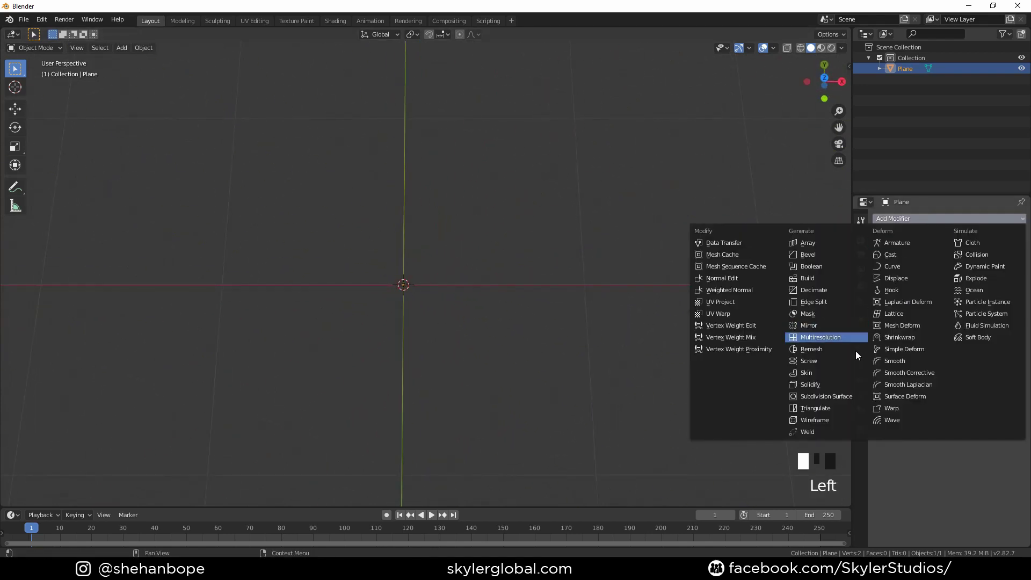
click(839, 360)
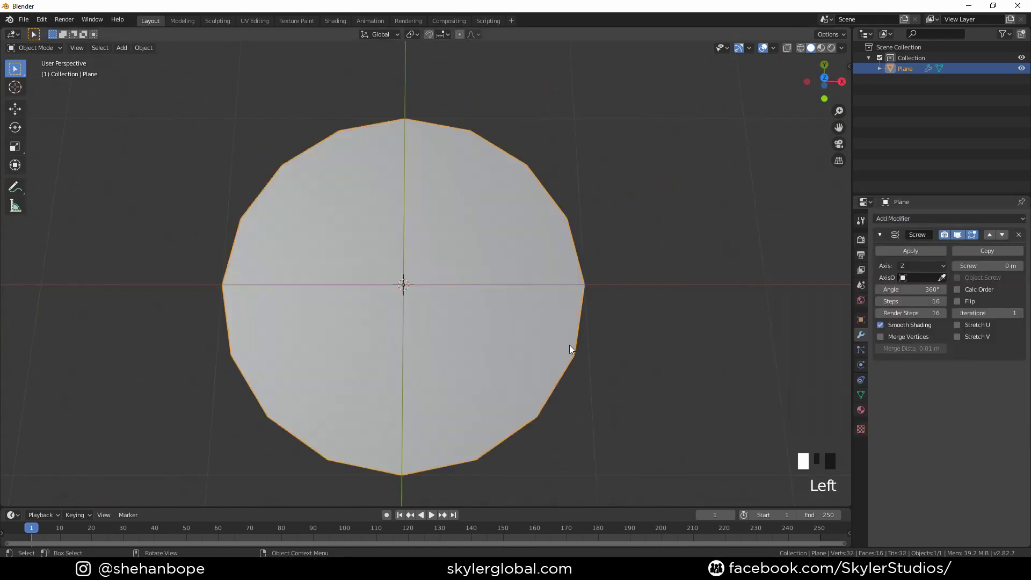
Try reducing the Screw modifier's angle to about 298°
middle_drag(569, 345, 690, 318)
scroll(570, 291, down, 1)
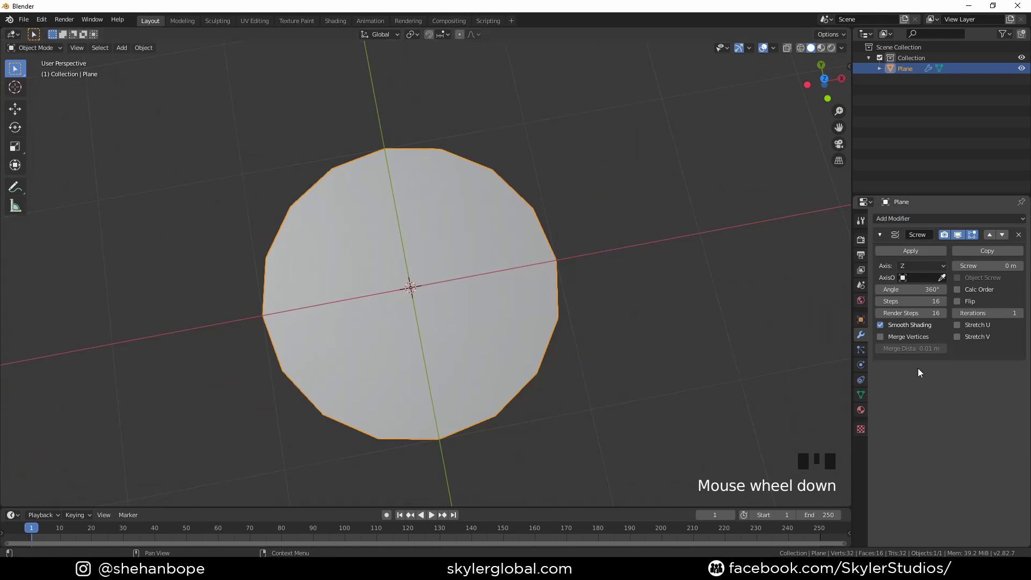
scroll(569, 306, down, 1)
middle_drag(568, 306, 589, 311)
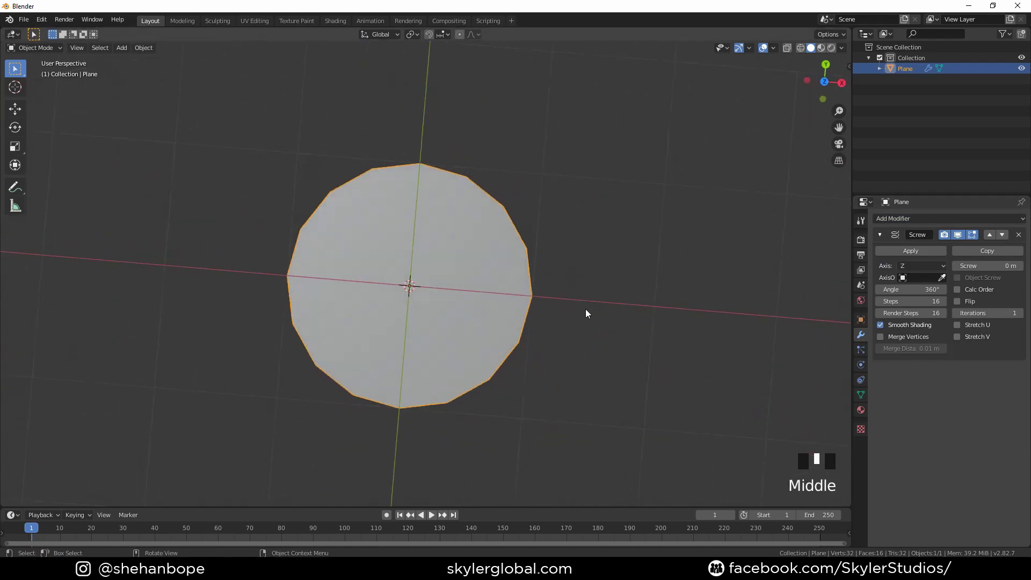
drag(913, 289, 879, 289)
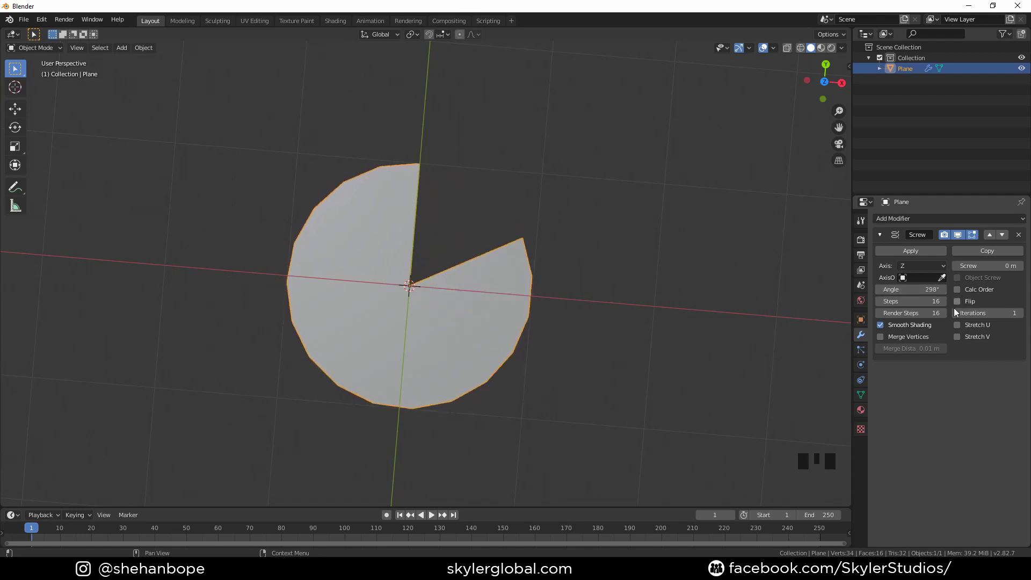
Set both the Steps and the Render Steps of the Screw modifier to 90
click(904, 301)
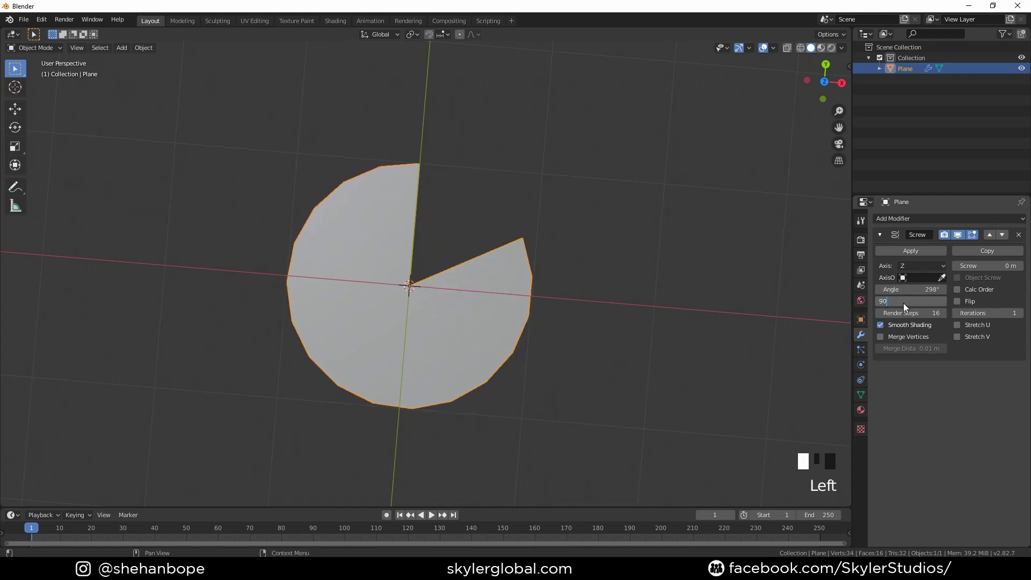
text(90)
key(Return)
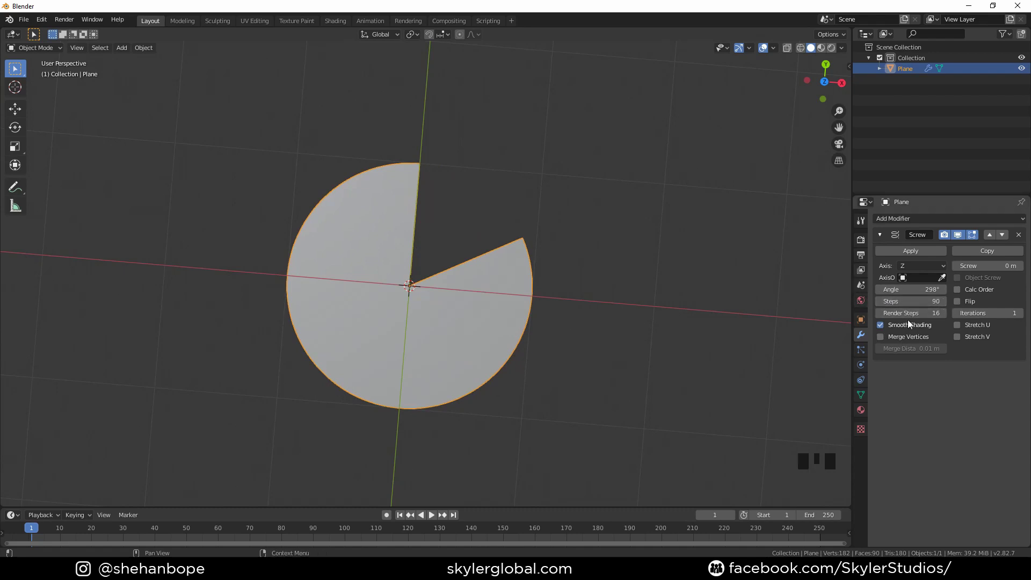
click(916, 313)
text(90)
key(Return)
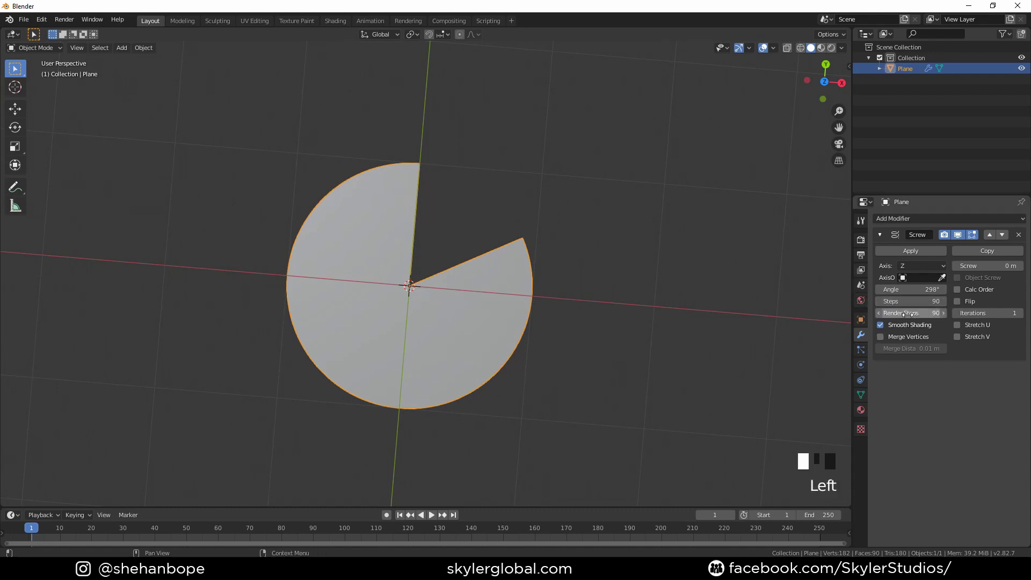
Try Screw modifier angles of -360° and -180° to sweep the disc in the opposite direction
click(908, 289)
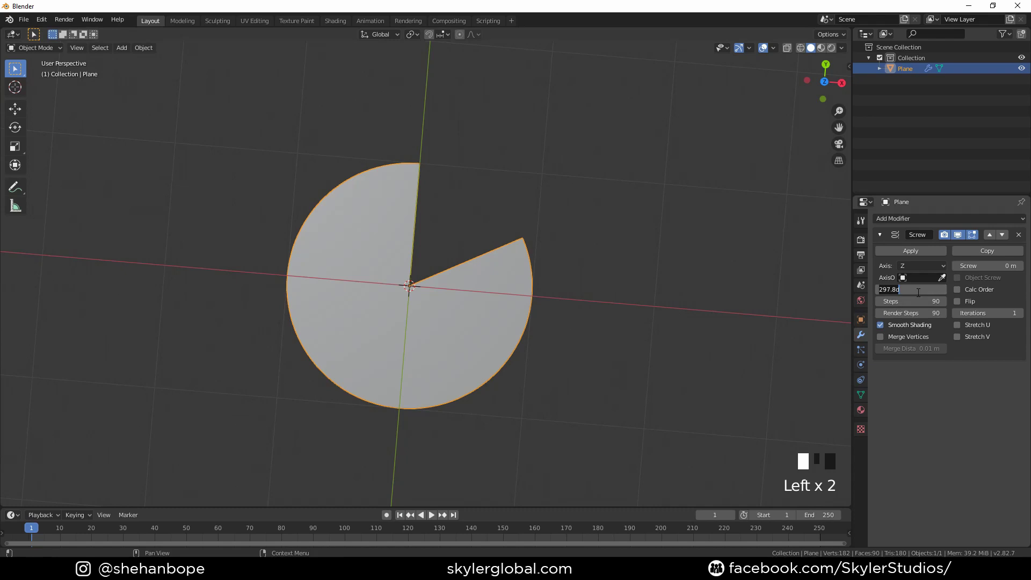
text(-360)
key(Return)
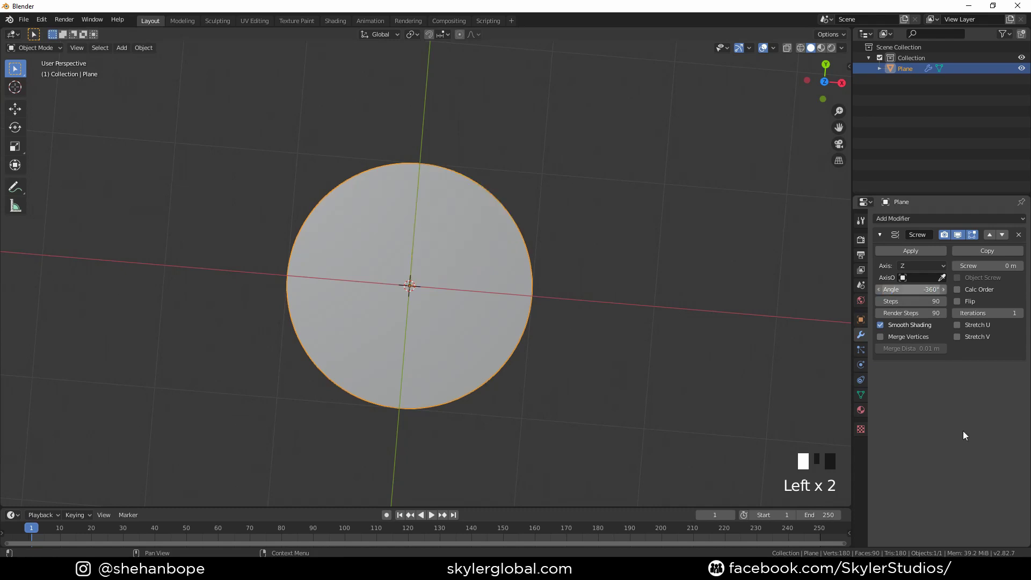
mouse_move(917, 293)
mouse_down()
mouse_move(897, 290)
mouse_move(940, 289)
mouse_move(923, 289)
mouse_up()
click(885, 289)
text(-180)
key(Return)
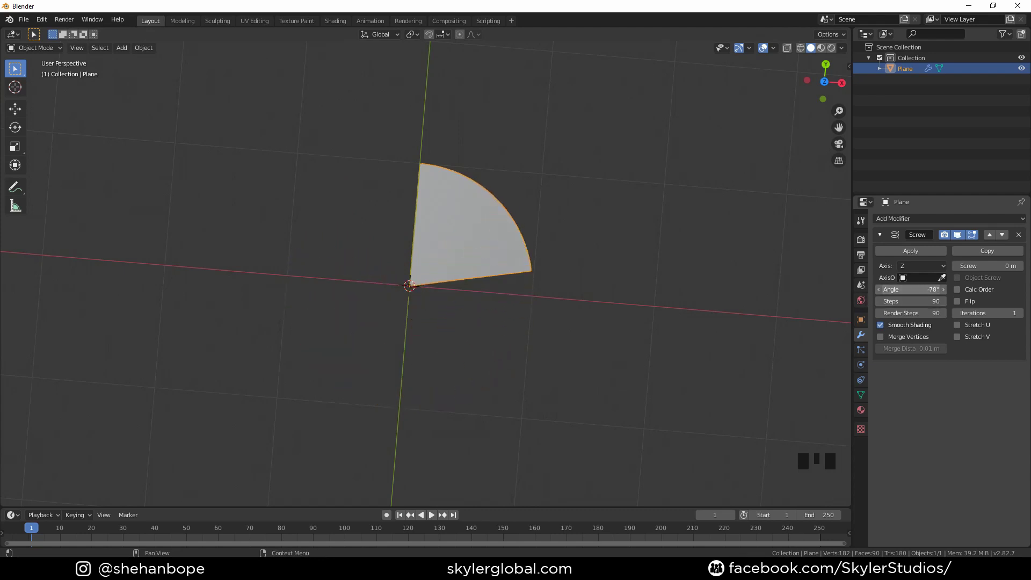
Set the Screw modifier's angle to -45° to form a narrow wedge
middle_drag(752, 301, 591, 263)
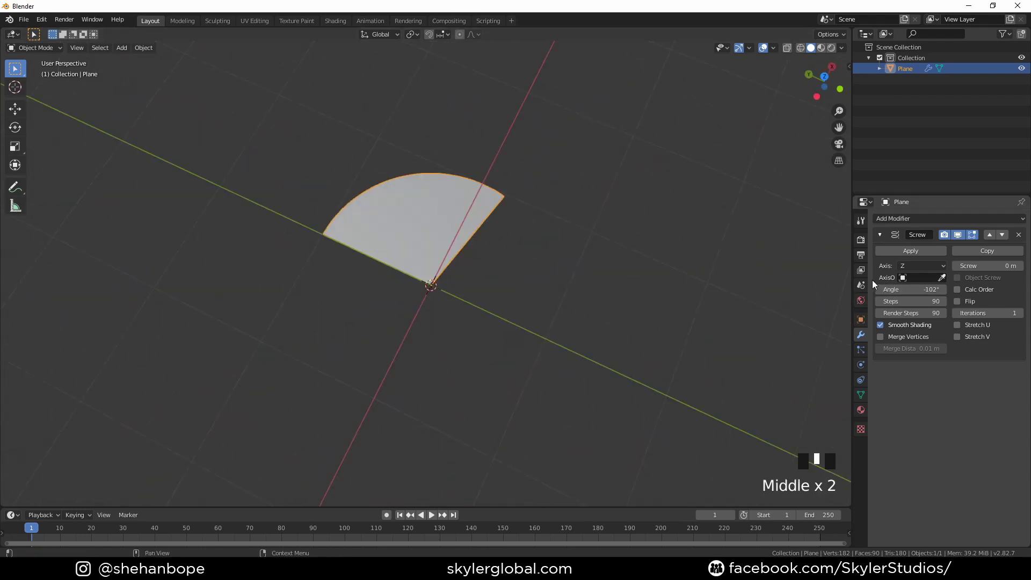
click(929, 289)
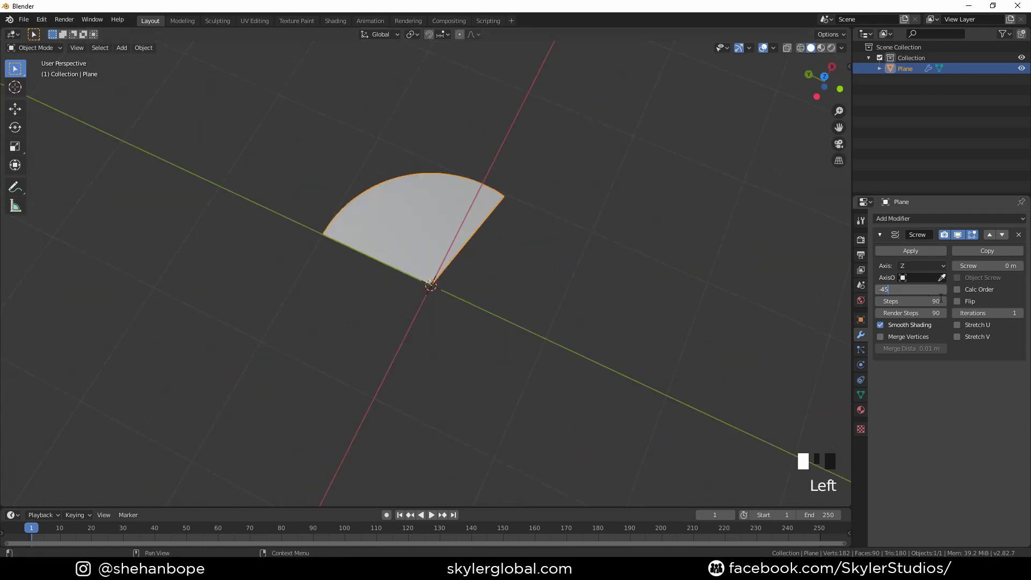
text(-45)
key(Return)
middle_drag(626, 228, 476, 212)
key(KP_7)
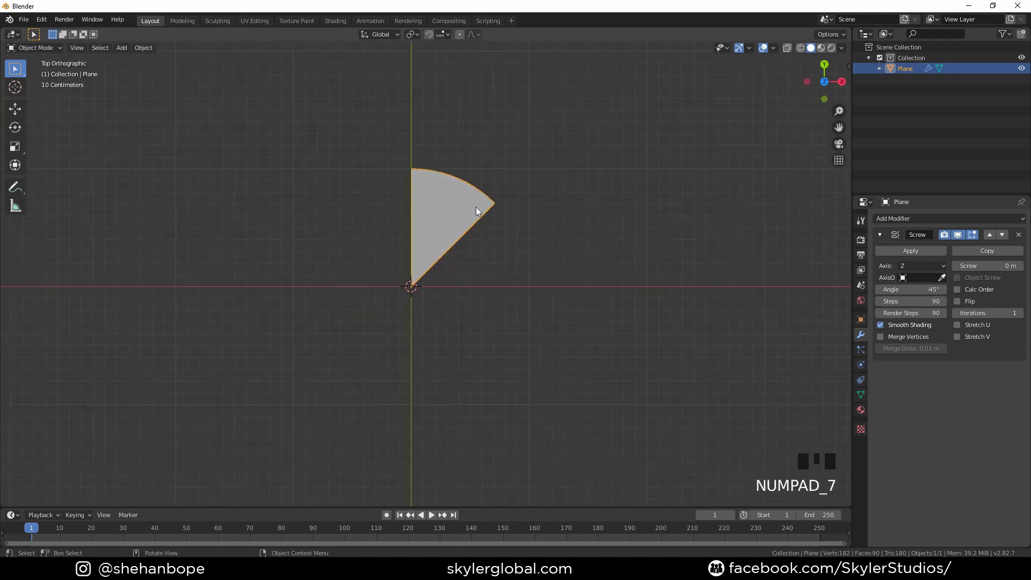
scroll(467, 257, up, 2)
shift+middle_drag(517, 183, 518, 216)
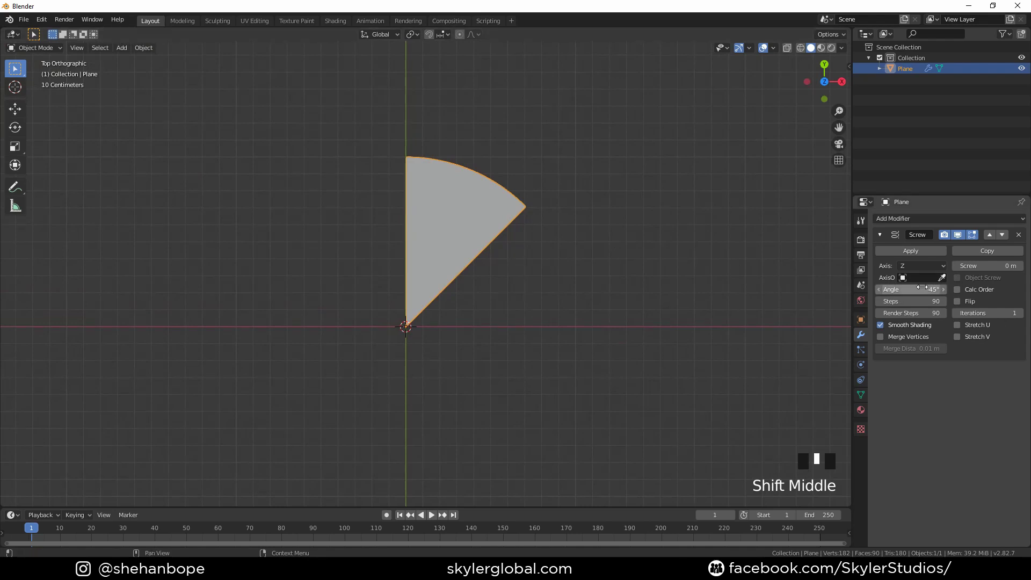
drag(902, 290, 915, 298)
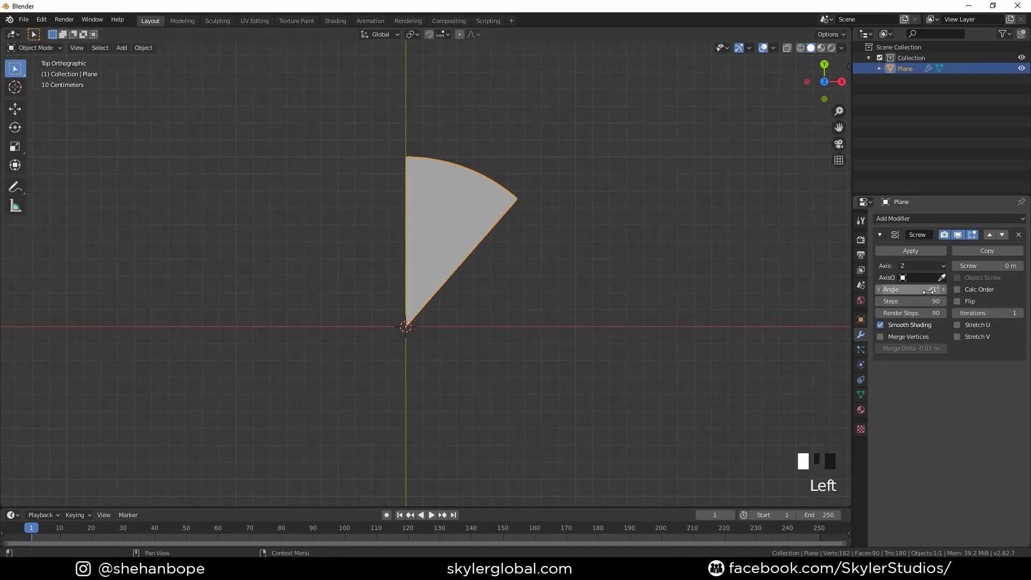
double_click(928, 292)
key(Return)
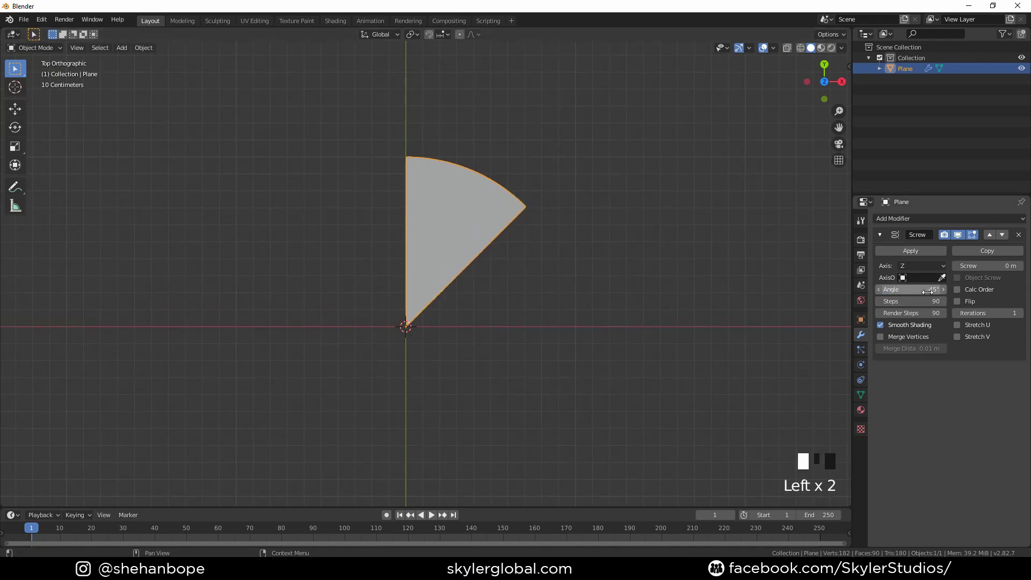
Add a Solidify modifier to the wedge and set its thickness to -0.06 m
click(913, 218)
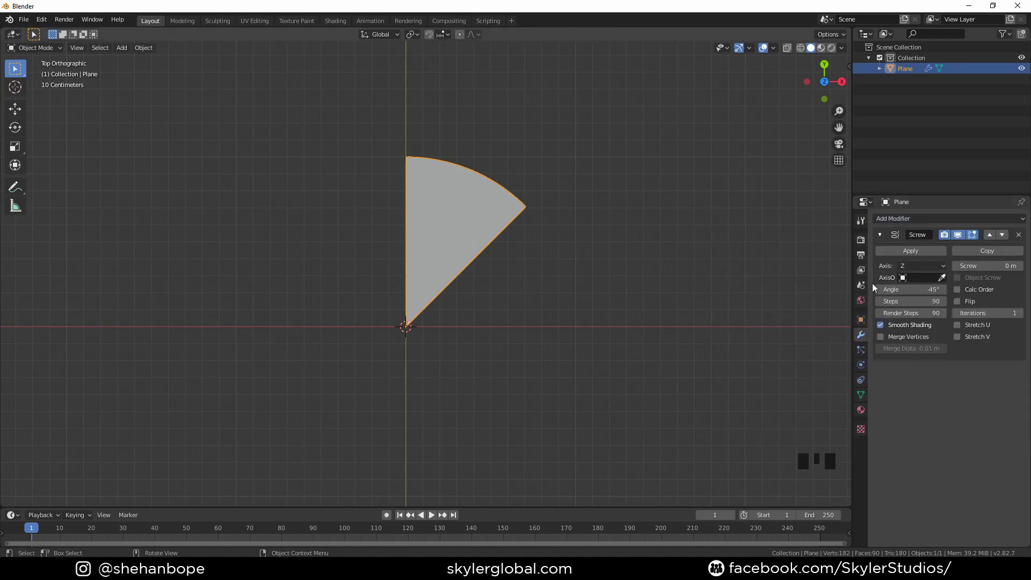
click(921, 222)
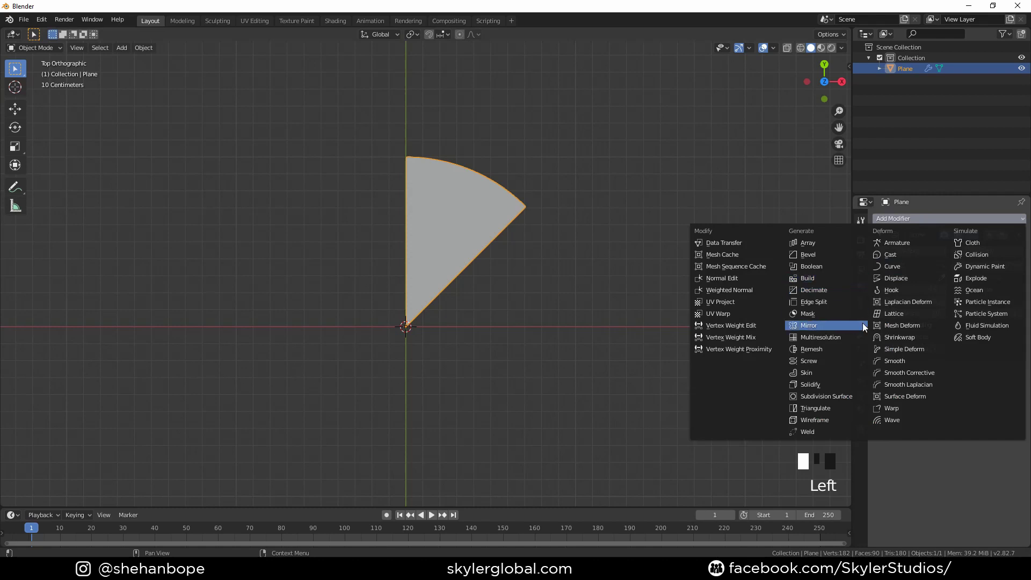
click(911, 217)
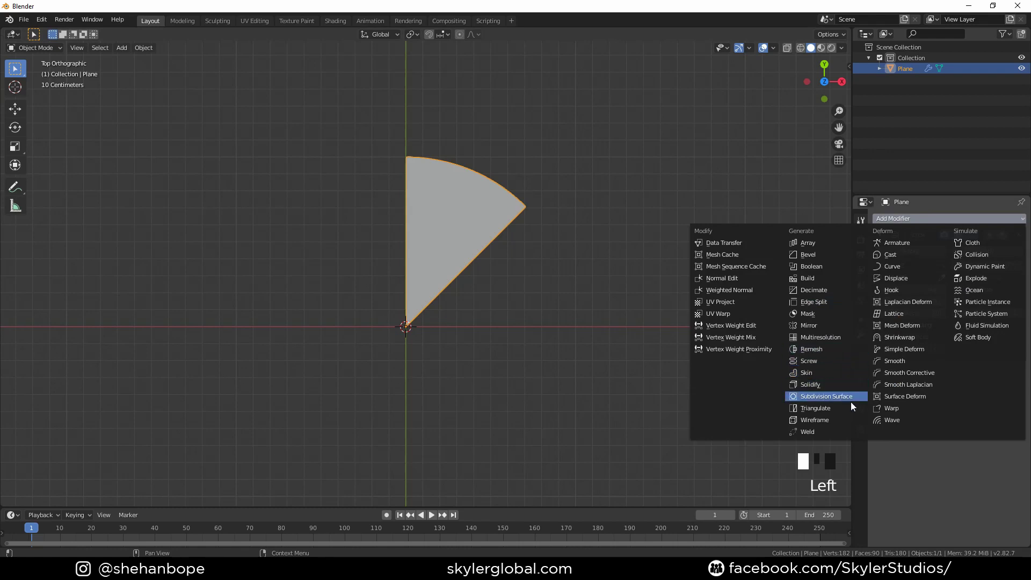
click(839, 385)
middle_drag(674, 334, 758, 381)
scroll(669, 263, up, 4)
drag(921, 415, 886, 415)
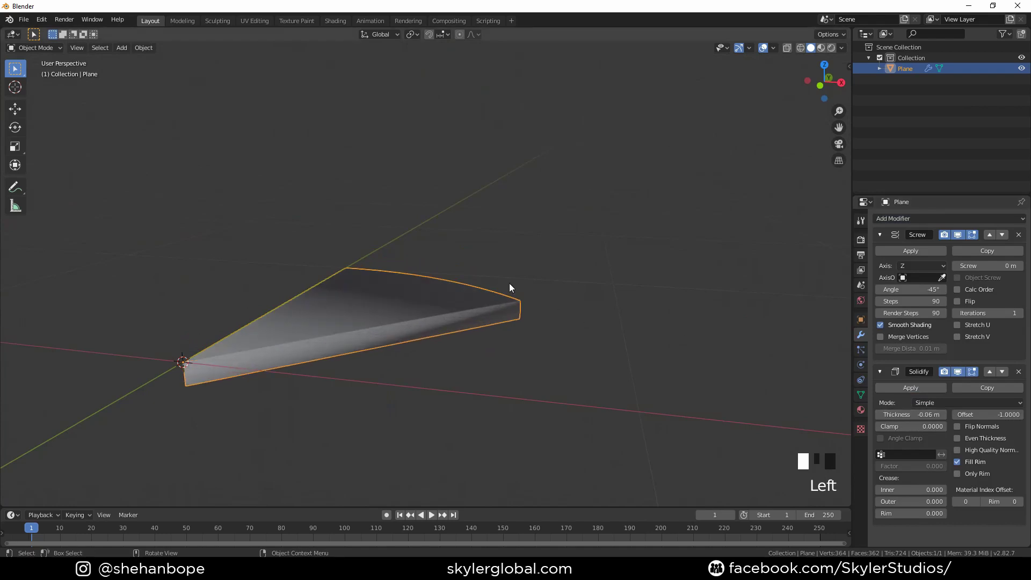
Enable Auto Smooth in the wedge mesh's normals settings
middle_drag(509, 282, 521, 227)
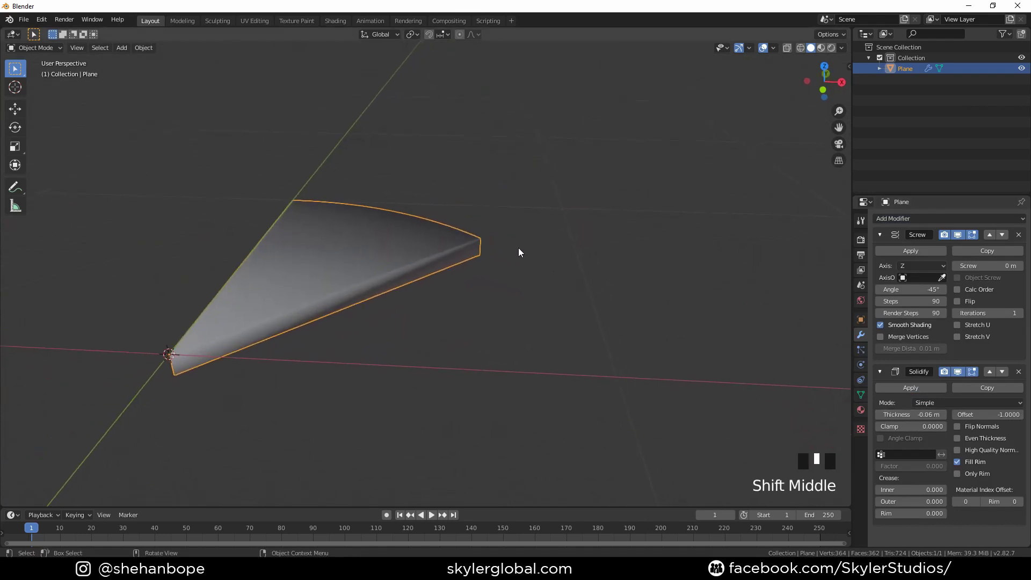
mouse_move(513, 263)
middle_down()
mouse_move(526, 244)
mouse_move(587, 248)
mouse_move(521, 277)
middle_up()
middle_drag(486, 202, 428, 189)
scroll(399, 308, down, 2)
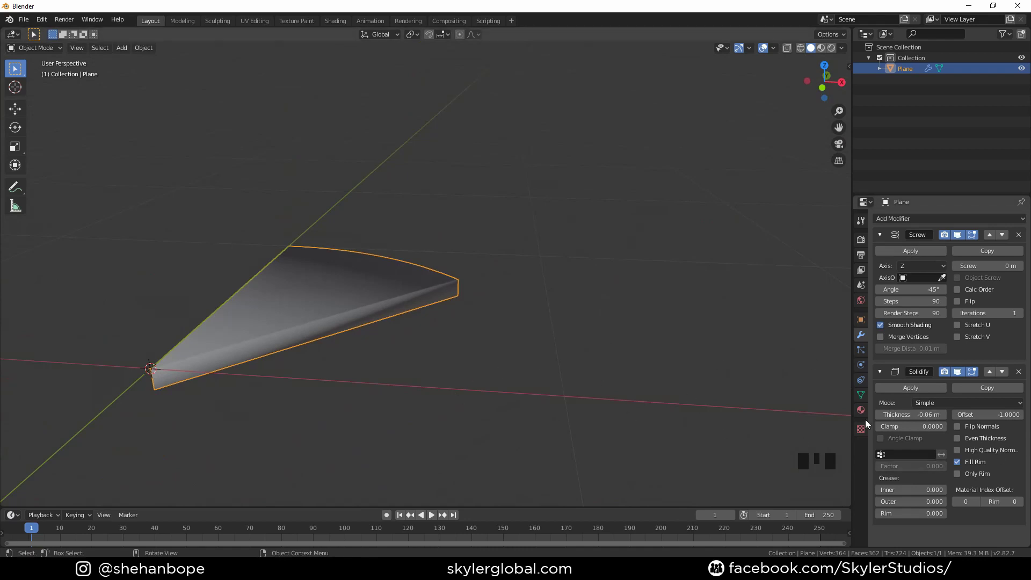
click(860, 395)
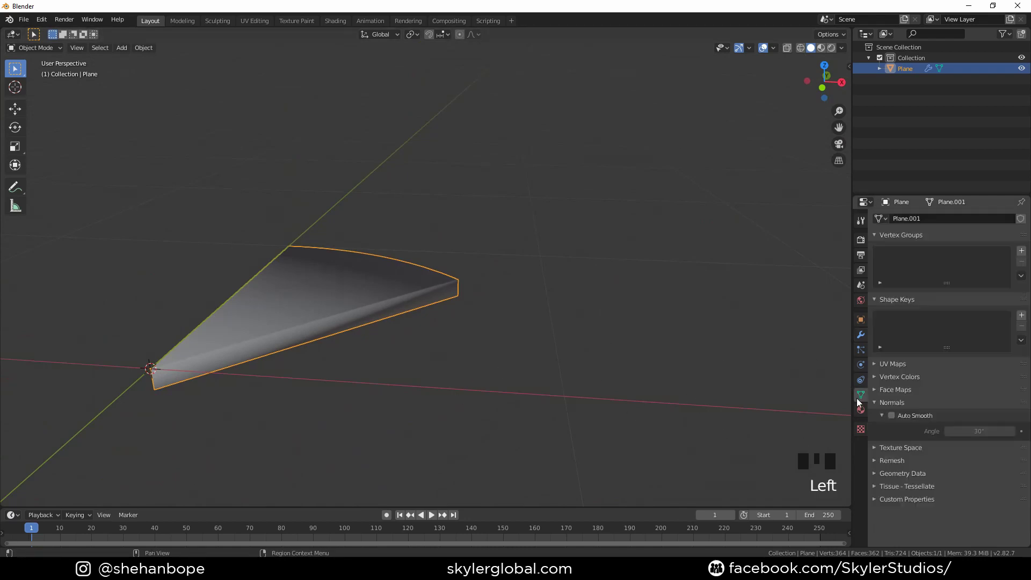
click(892, 416)
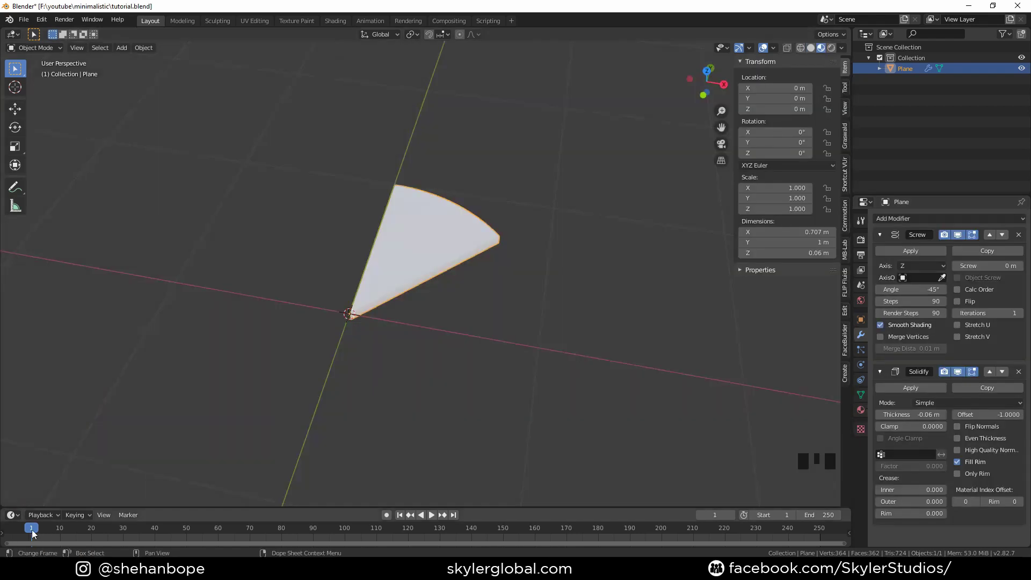
Go to frame 10 and keyframe the Solidify thickness and the Screw angle at their current values
click(50, 529)
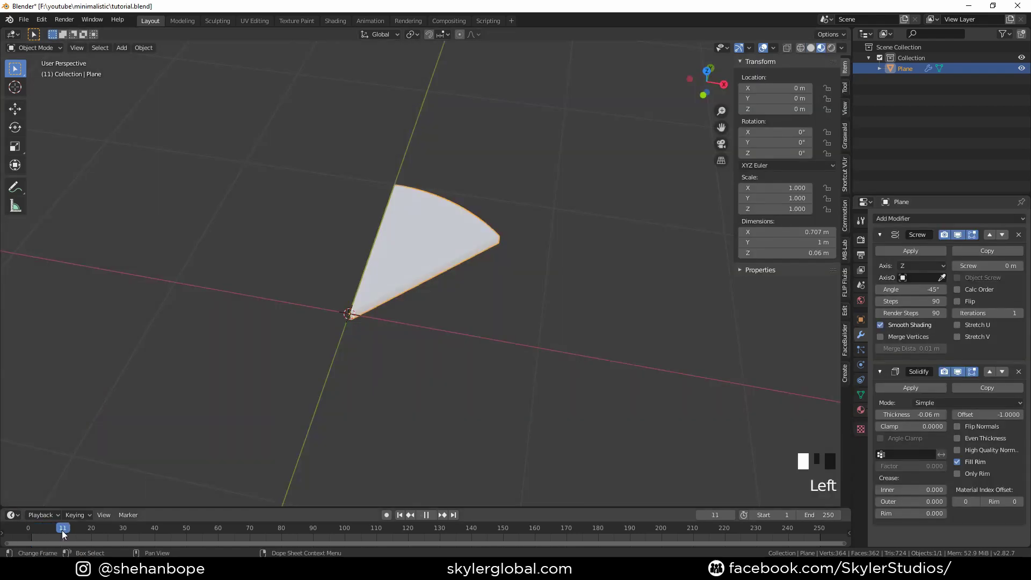
drag(60, 532, 61, 533)
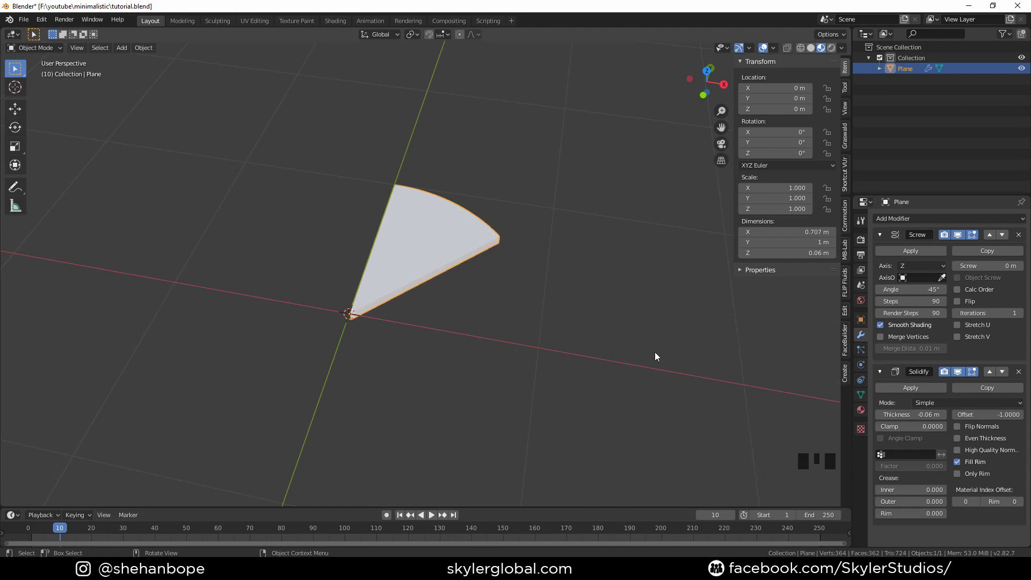
right_click(913, 414)
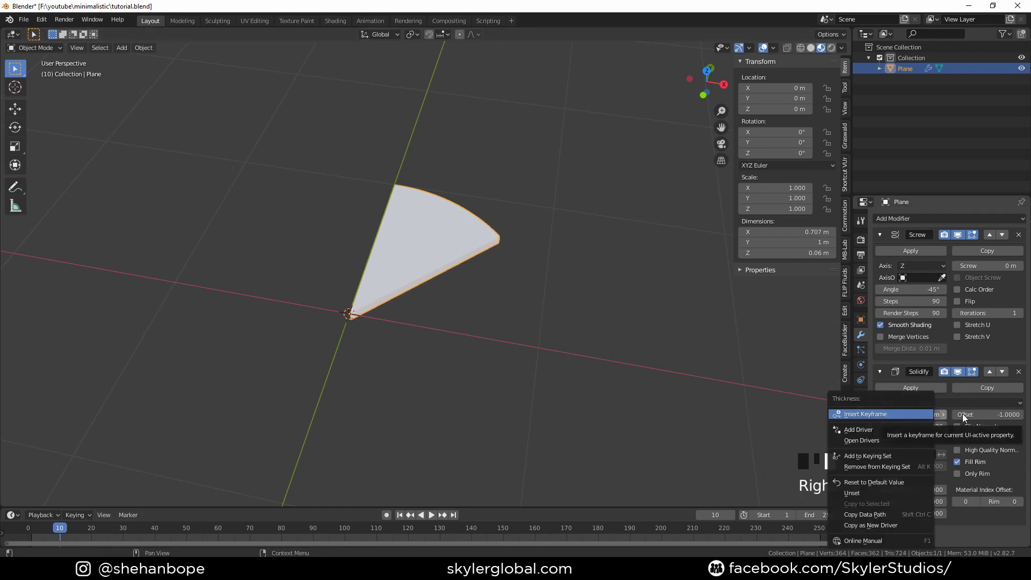
click(919, 414)
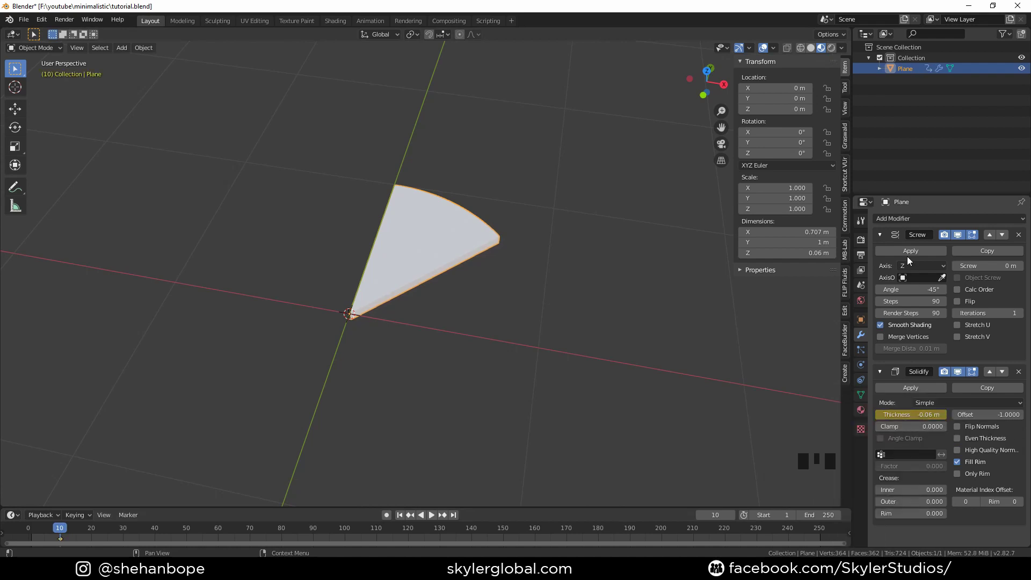
right_click(917, 293)
click(917, 293)
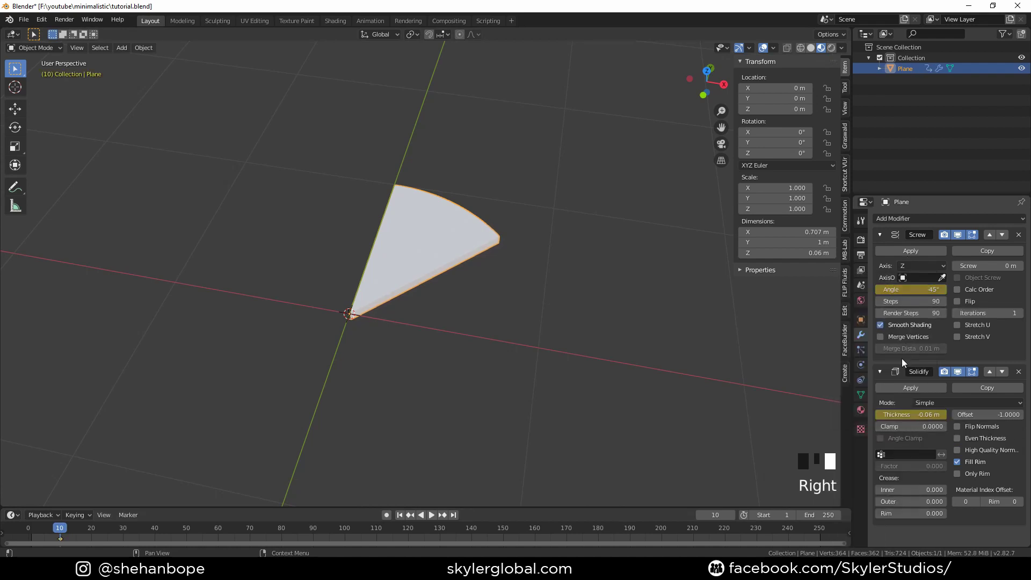
key(space)
Go to frame 1, set the Solidify thickness to 0 m and keyframe it
click(31, 528)
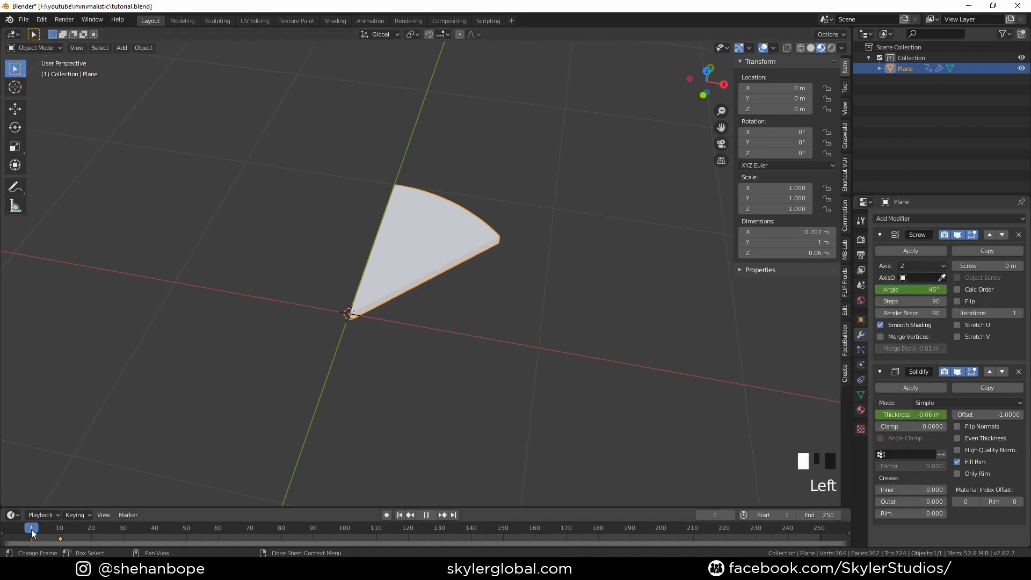
drag(913, 415, 911, 416)
right_click(911, 416)
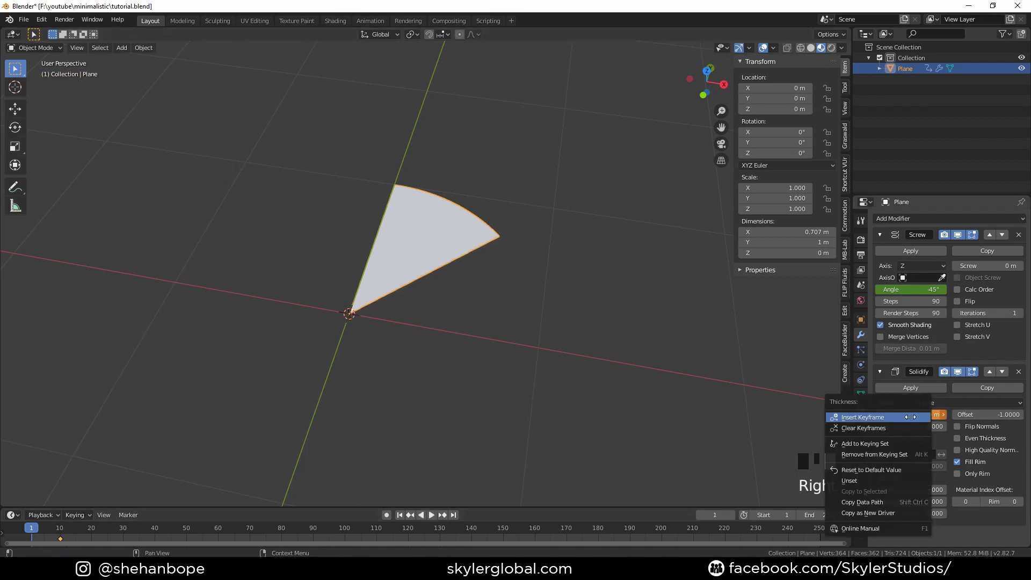
click(911, 416)
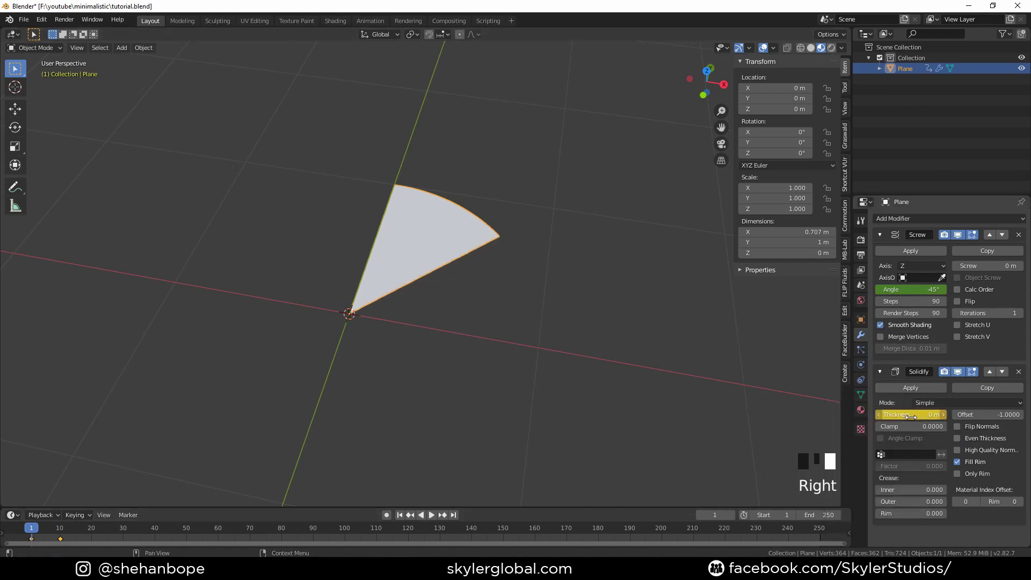
Set the Screw angle to 0°, keyframe it at frame 1, and scrub to frame 11 to preview the wedge animation
drag(910, 289, 909, 290)
right_click(909, 290)
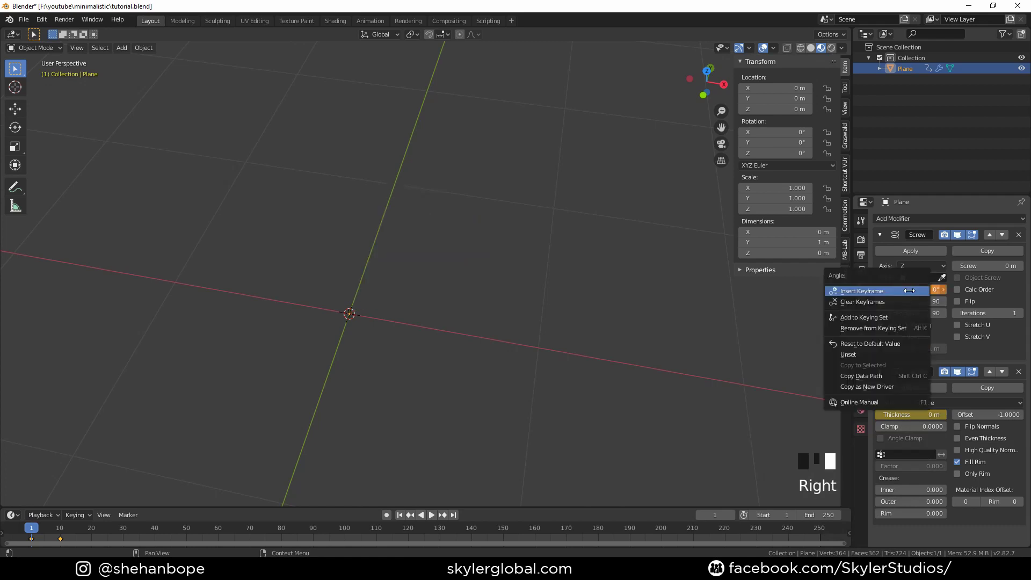
click(908, 288)
drag(32, 528, 47, 528)
middle_drag(390, 320, 301, 355)
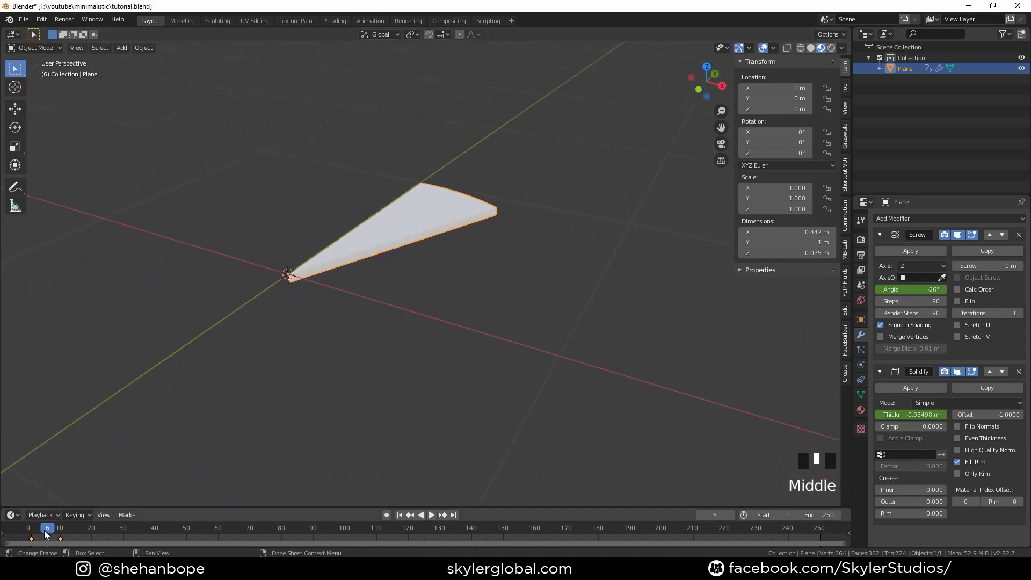
mouse_move(52, 528)
mouse_down()
mouse_move(31, 528)
mouse_move(63, 529)
mouse_up()
middle_drag(387, 344, 423, 338)
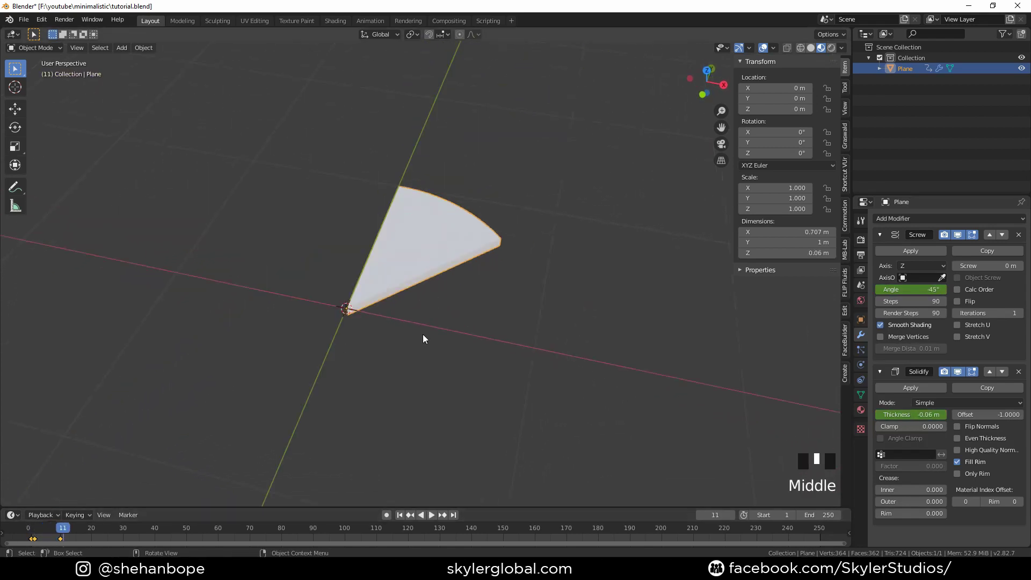
Duplicate the wedge and lower the copy about 0.035 m along the Z axis in front view
click(444, 240)
key(shift+d)
key(KP_1)
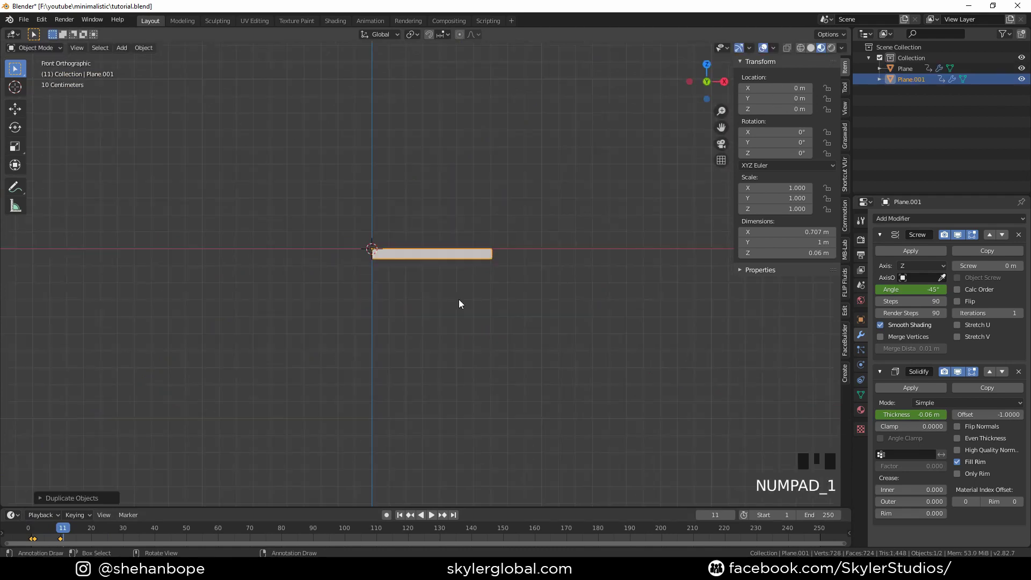
key(g)
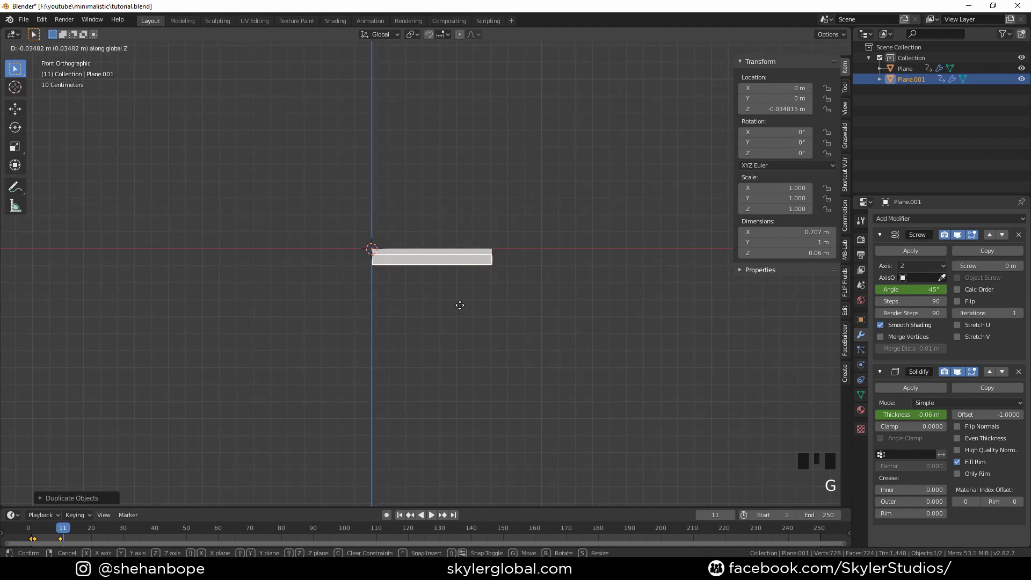
click(460, 305)
Set the copied wedge's Z rotation to -45° so it sits beside the original
drag(706, 76, 666, 102)
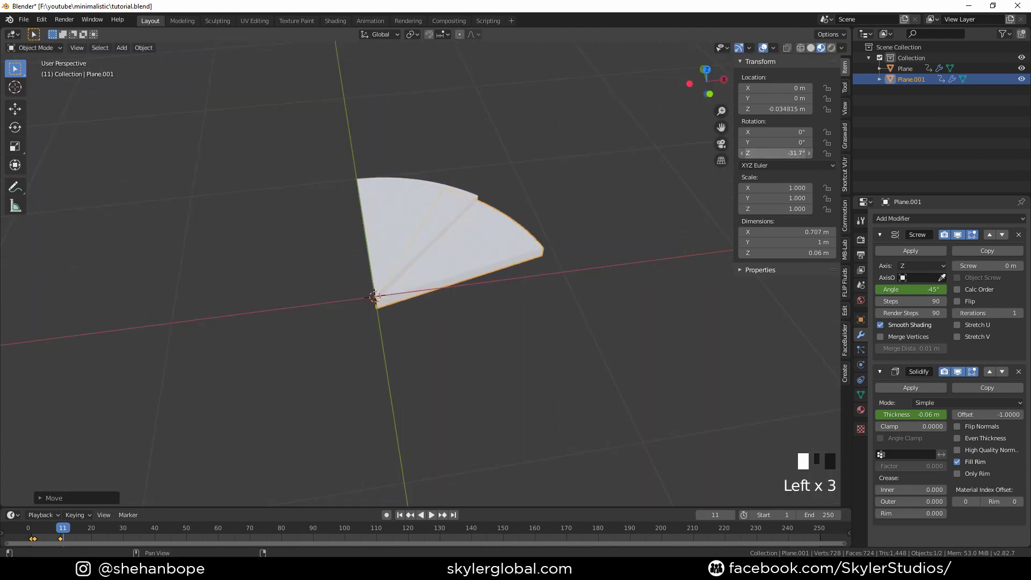
click(799, 153)
text(45d)
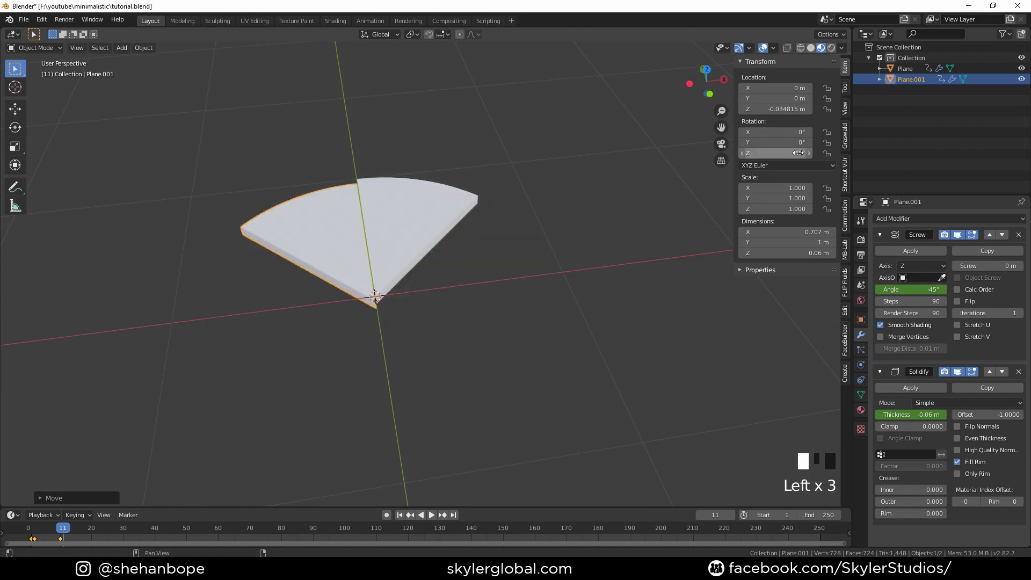
key(Return)
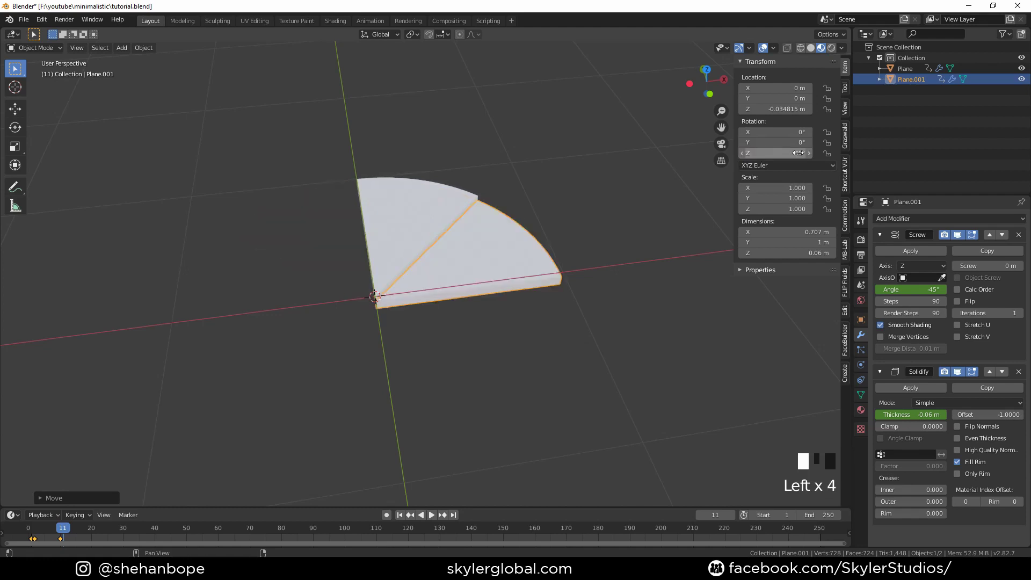
click(432, 272)
Set the second wedge's Z location to -0.05 m
middle_drag(547, 278, 533, 312)
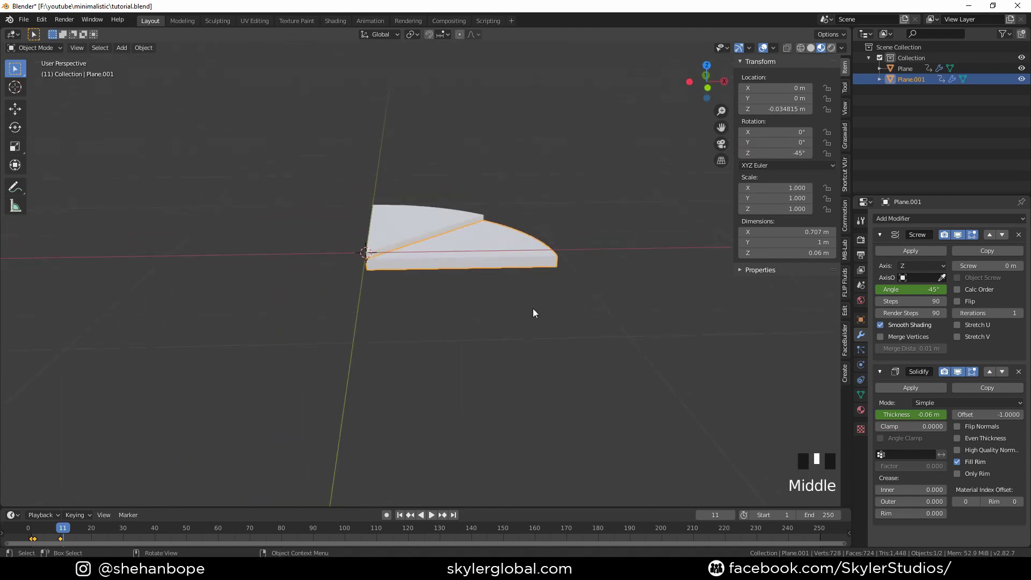
scroll(533, 313, up, 2)
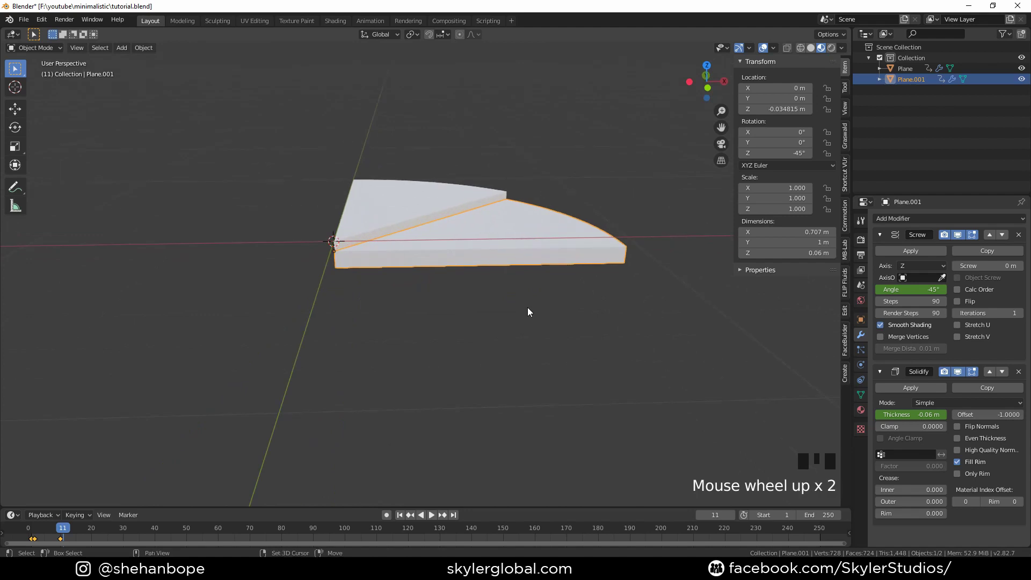
drag(782, 109, 768, 109)
click(774, 110)
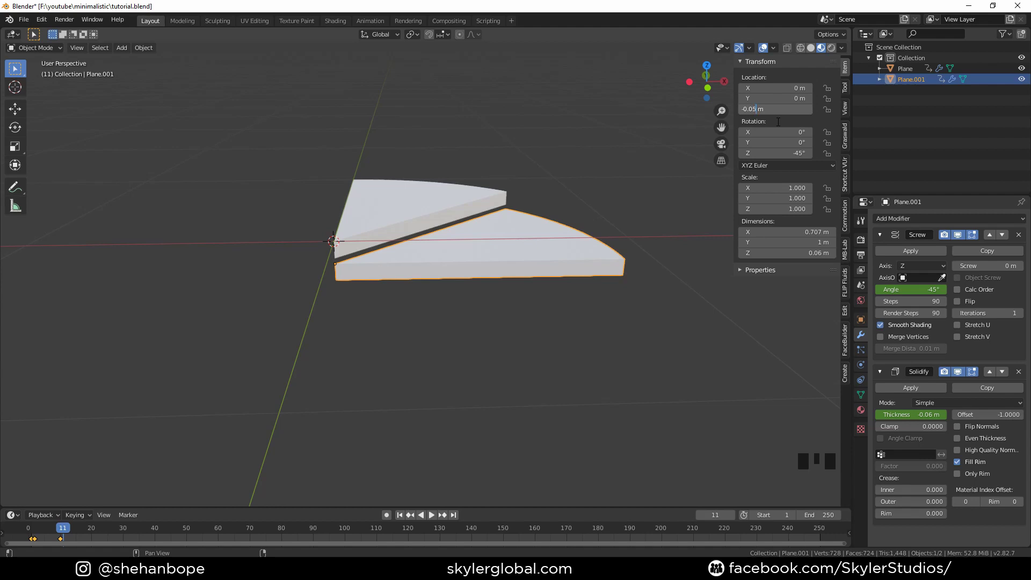
key(Return)
middle_drag(656, 329, 508, 316)
scroll(493, 317, down, 1)
Duplicate the second wedge and set the copy's Z location to -0.1 m and Z rotation to -90°
click(488, 266)
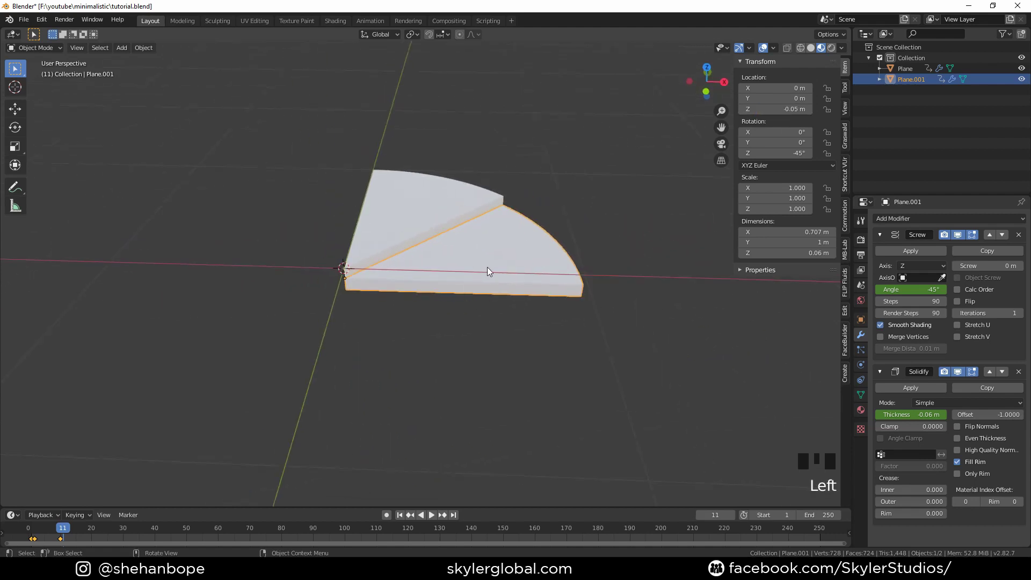
middle_drag(488, 266, 536, 324)
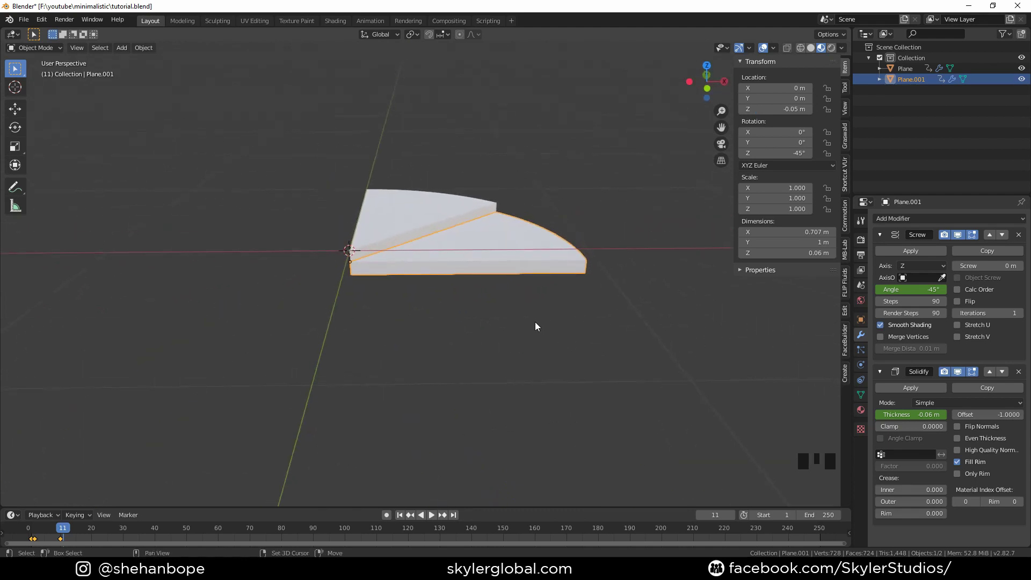
key(shift+d)
click(754, 109)
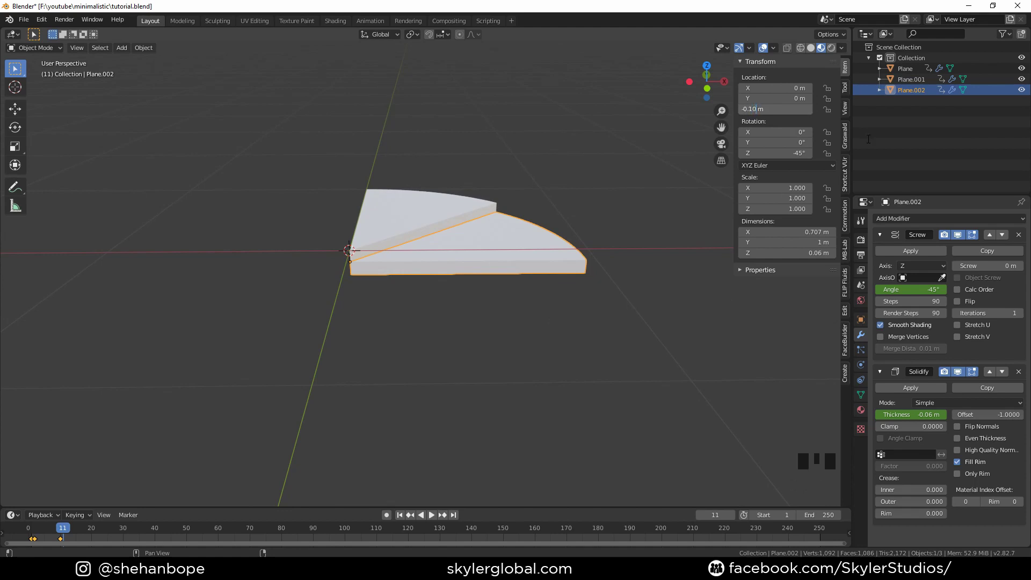
text(-0.1)
click(798, 154)
key(Left)
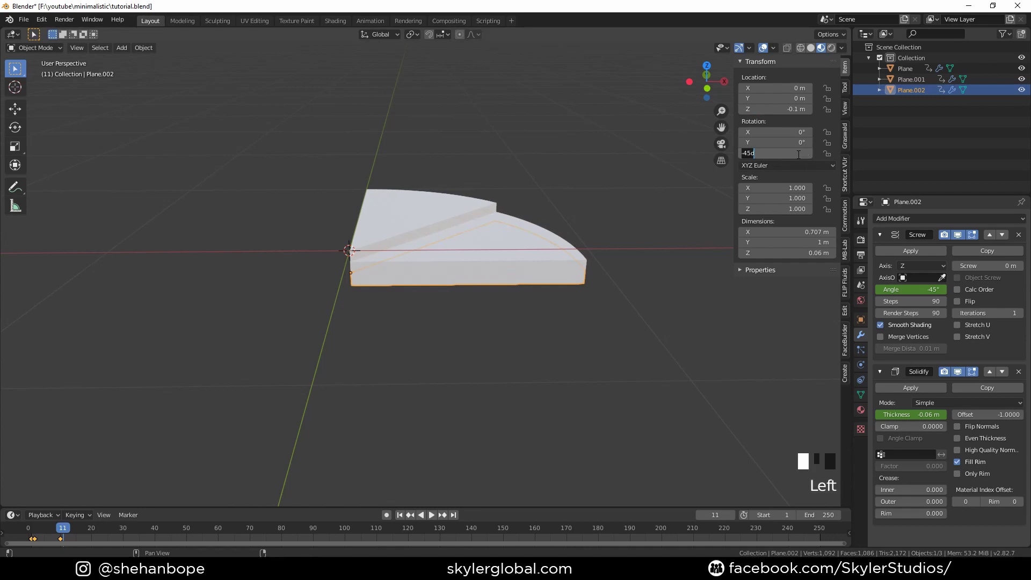
text(-90)
key(Return)
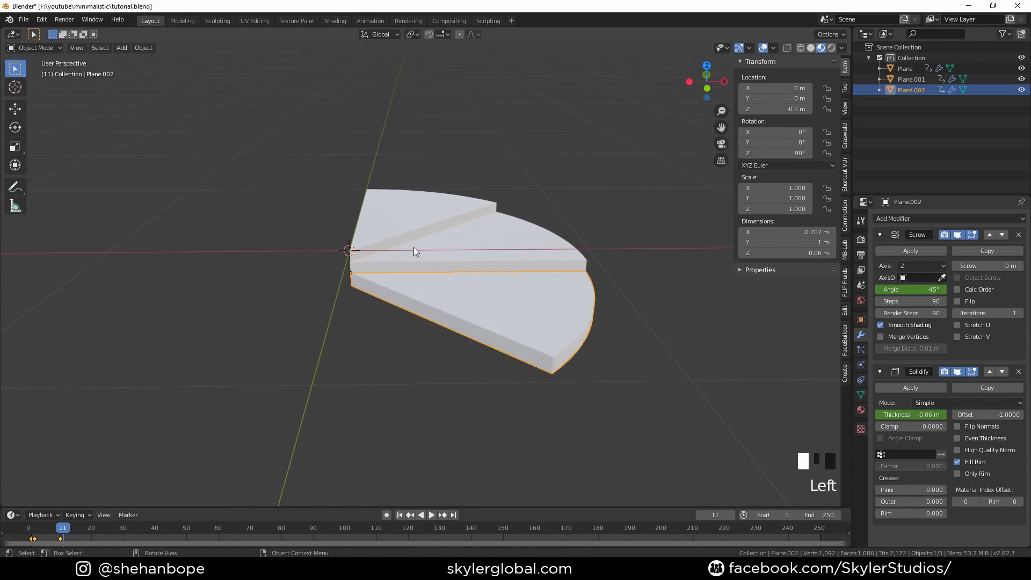
Duplicate the third wedge and set the copy's Z rotation to -135°
middle_drag(413, 247, 426, 248)
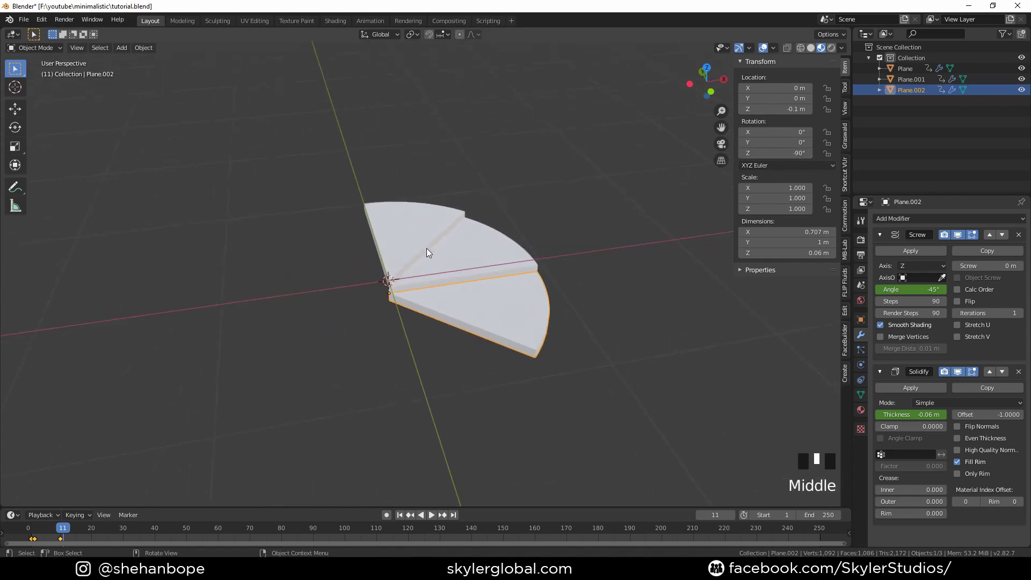
click(532, 333)
middle_drag(600, 307, 559, 296)
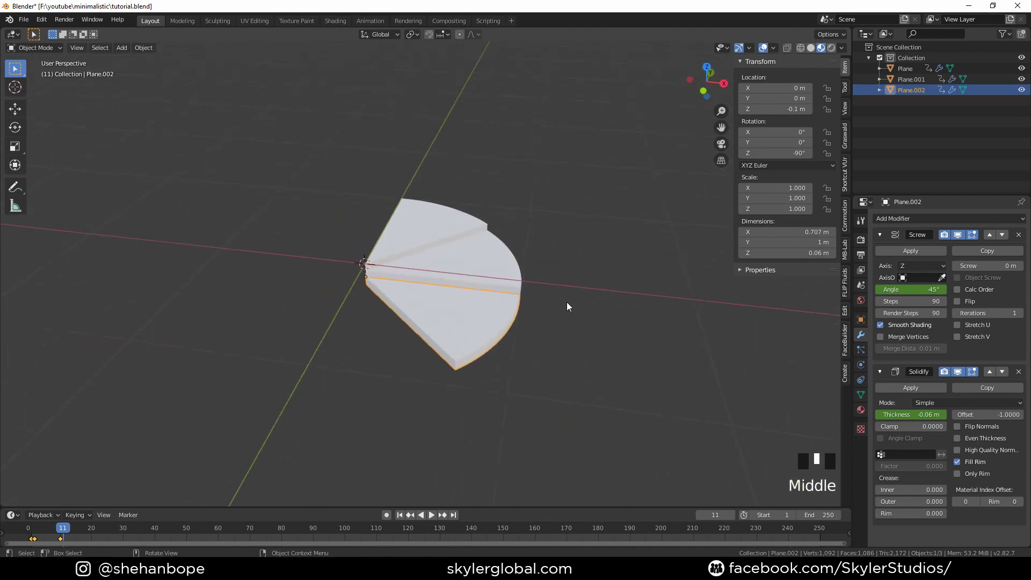
key(shift+d)
right_click(594, 279)
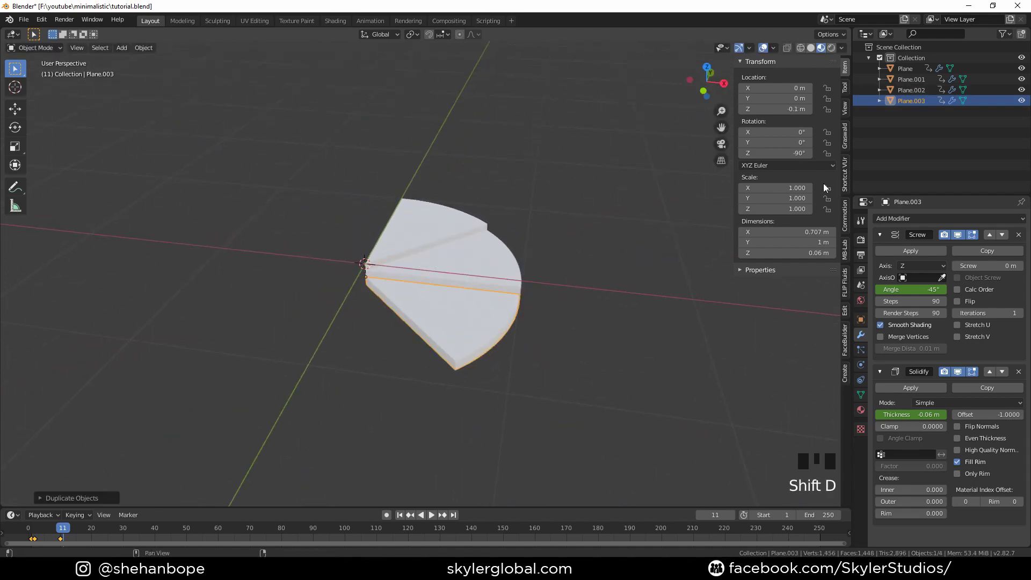
click(783, 153)
text(-45)
key(Return)
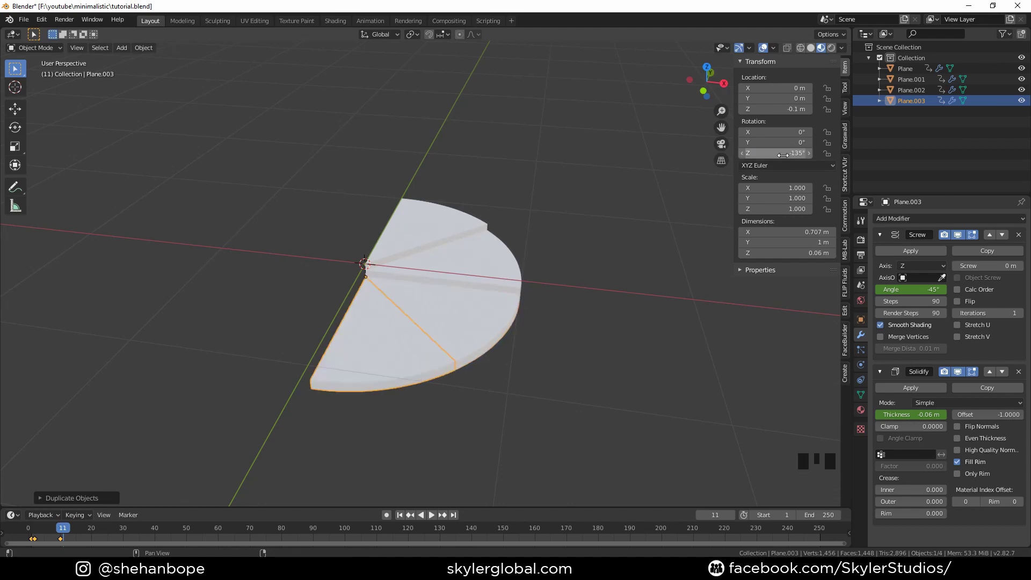
Set the fourth wedge's Z location to -0.15 m
scroll(537, 225, up, 2)
double_click(760, 110)
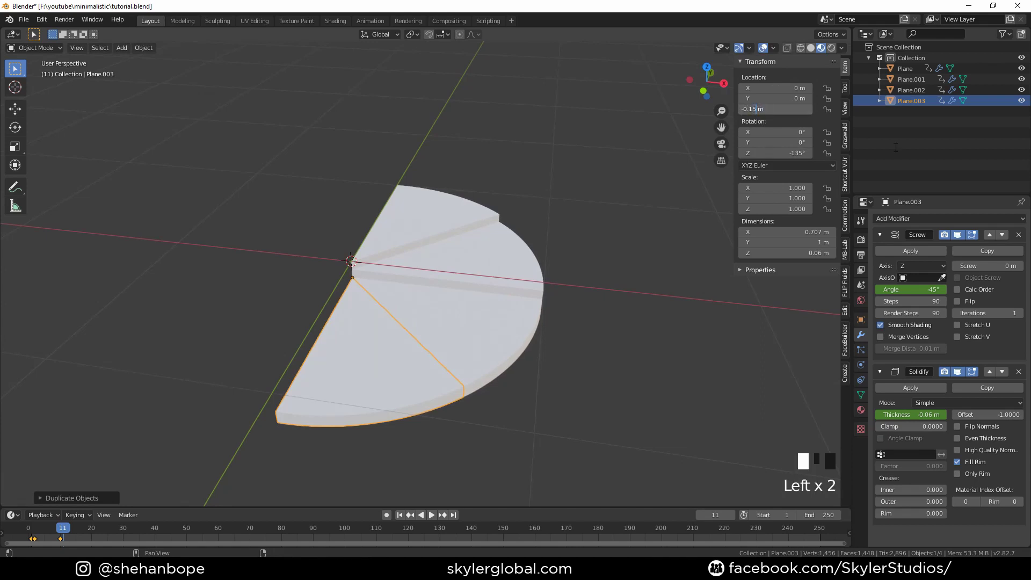
text(5)
key(Return)
Duplicate all four wedges and rotate the copies -180° about the global Z axis
middle_drag(537, 312, 548, 334)
drag(295, 153, 529, 362)
middle_drag(528, 361, 598, 333)
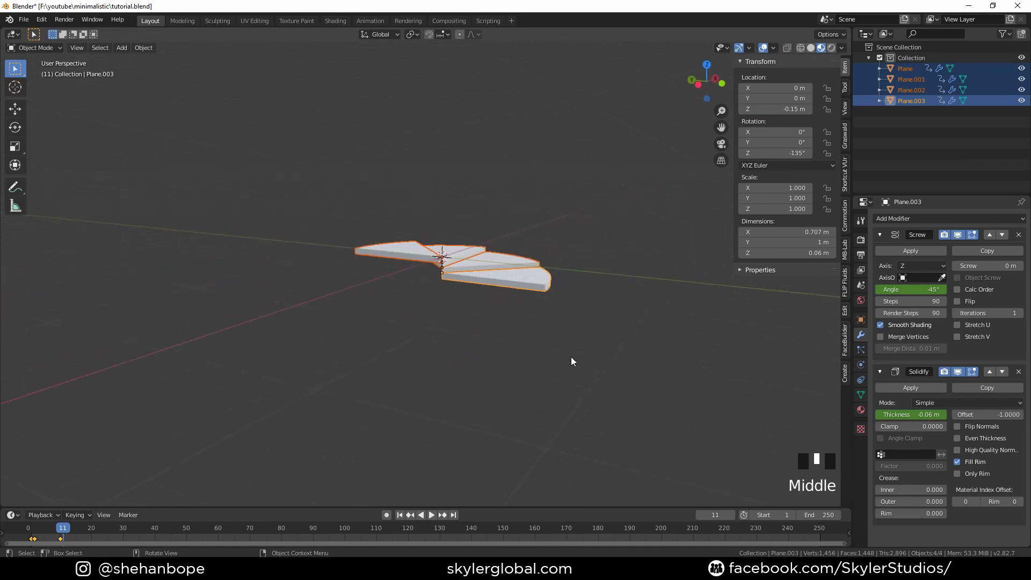
key(shift+d)
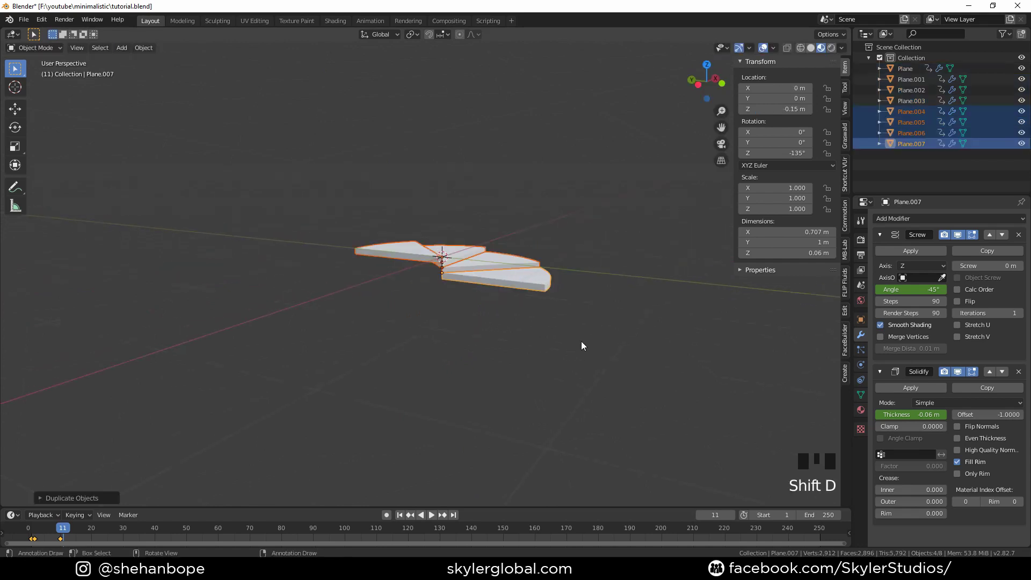
key(r)
text(z)
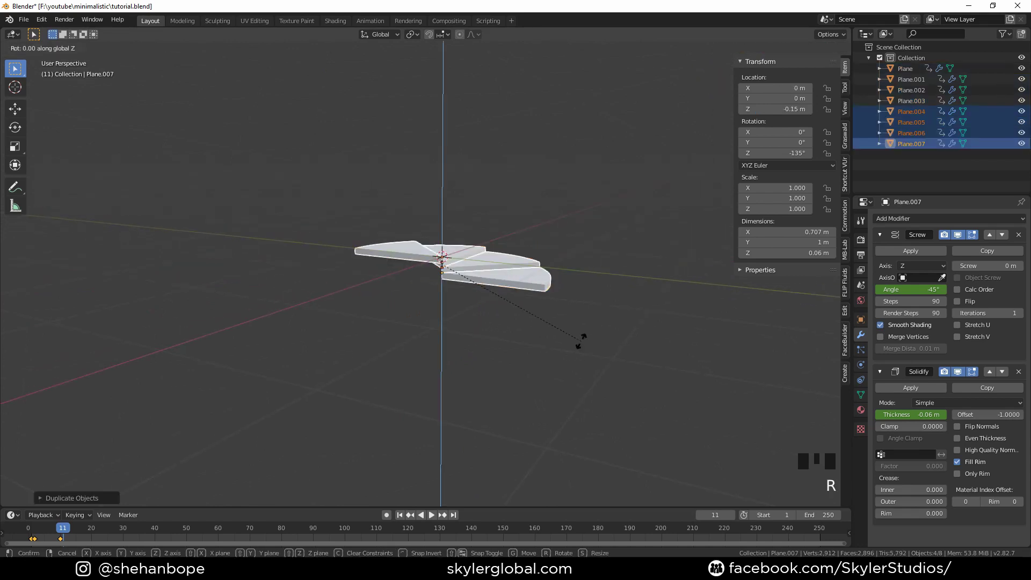
text(180)
key(Return)
middle_drag(581, 340, 571, 372)
text(rz180)
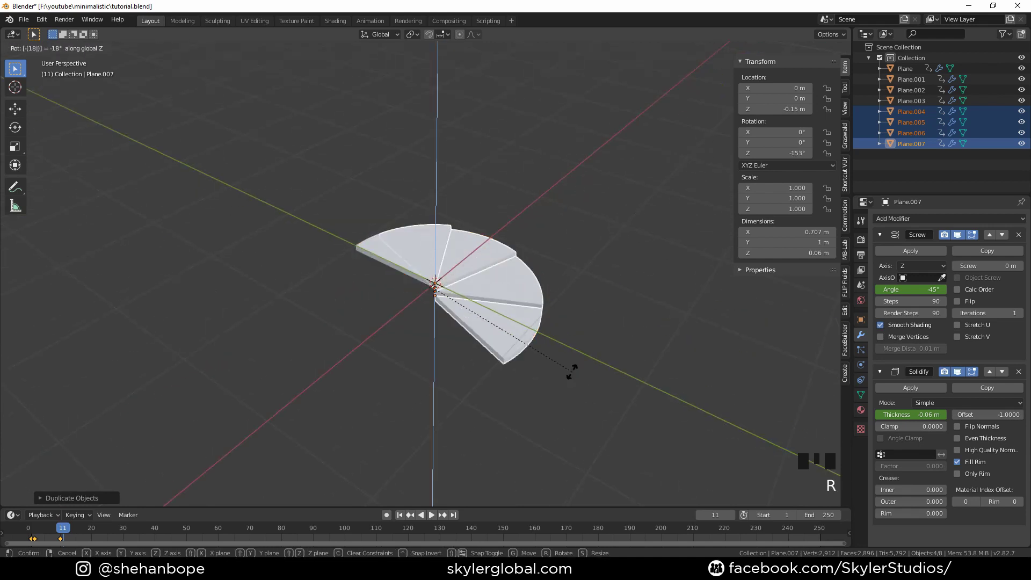
key(Return)
Lower the four copied wedges along global Z, bringing the lowest one to about -0.36 m
scroll(572, 371, up, 2)
middle_drag(573, 372, 533, 359)
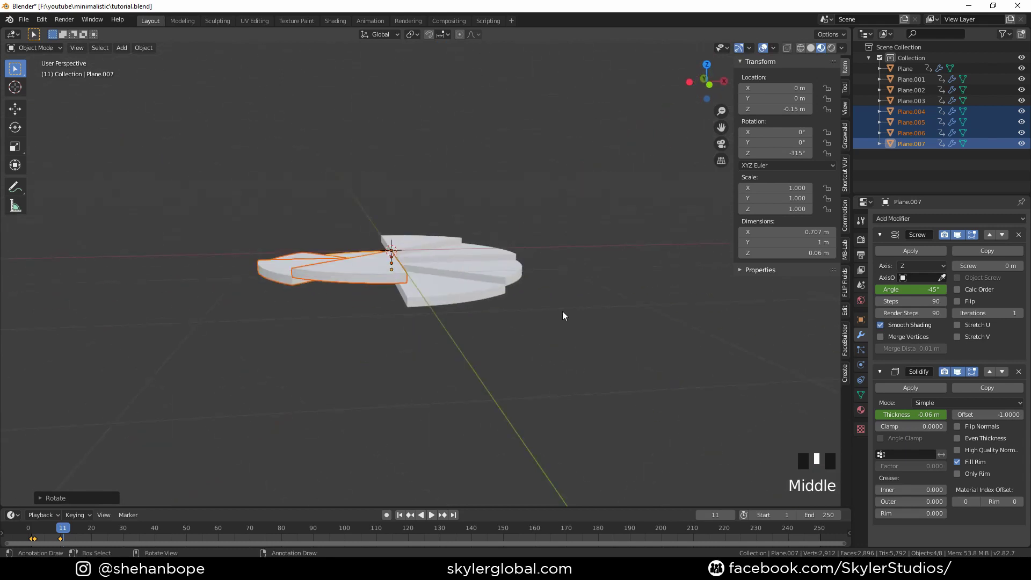
key(KP_3)
key(KP_1)
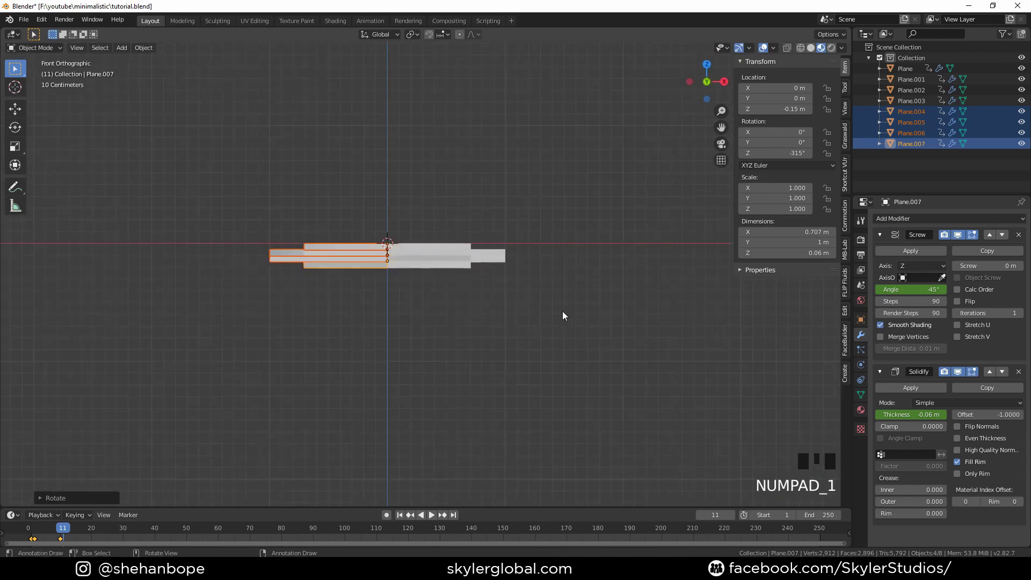
middle_drag(501, 304, 528, 333)
key(g)
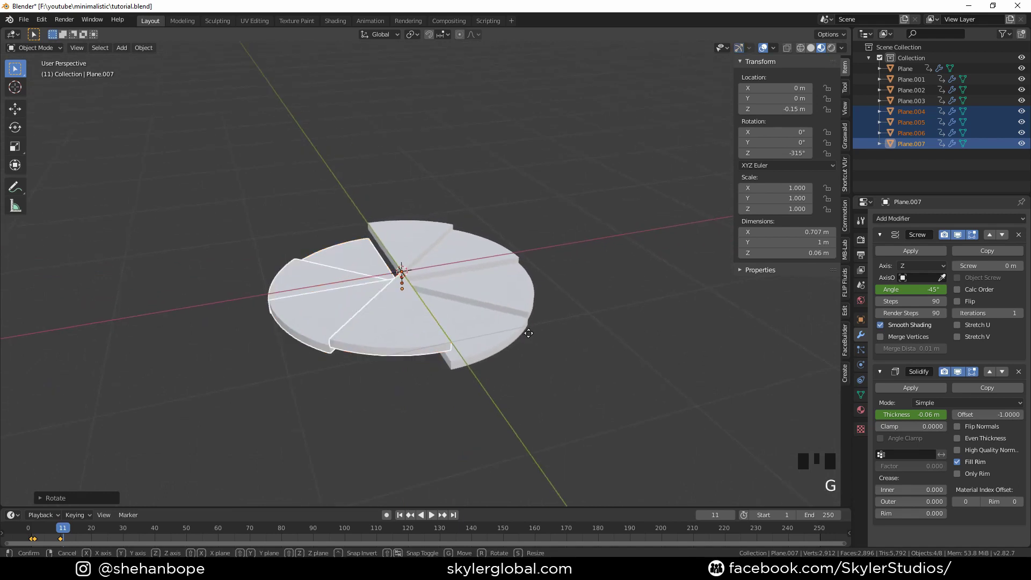
key(z)
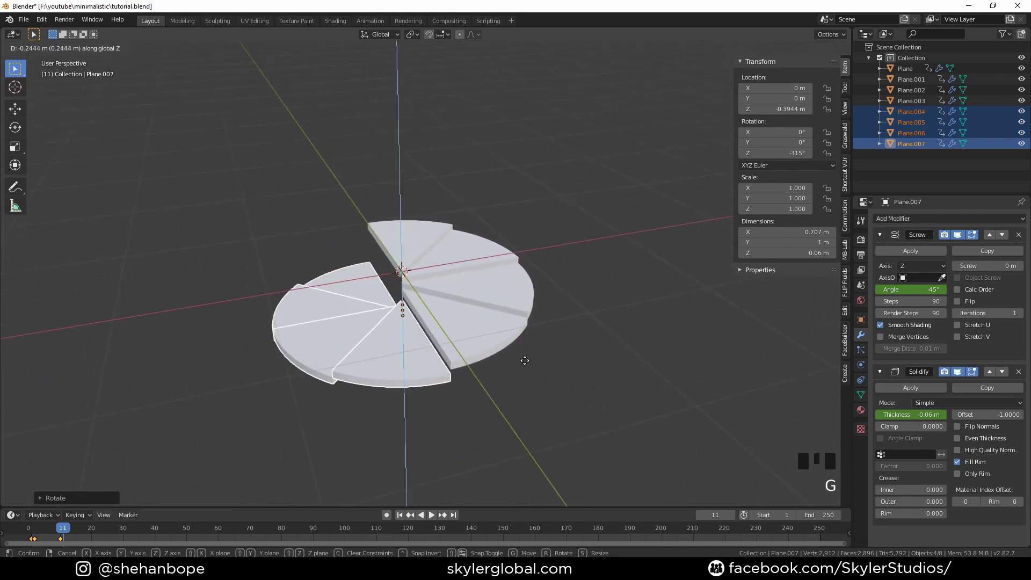
click(525, 356)
Switch to the Animation workspace and turn its camera view area into a widened Dope Sheet editor
middle_drag(525, 357, 590, 360)
scroll(539, 376, down, 2)
drag(42, 533, 91, 535)
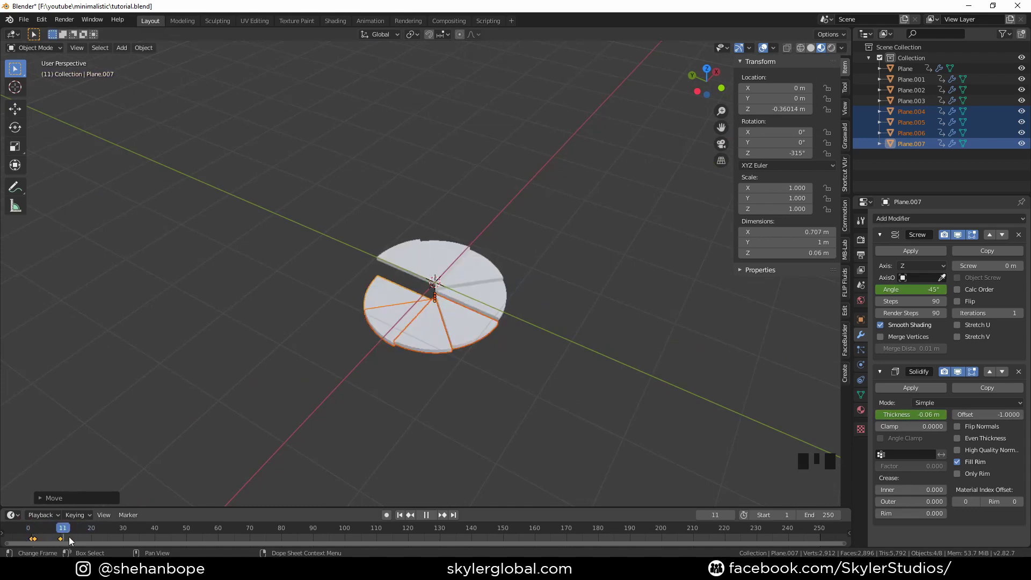
click(370, 21)
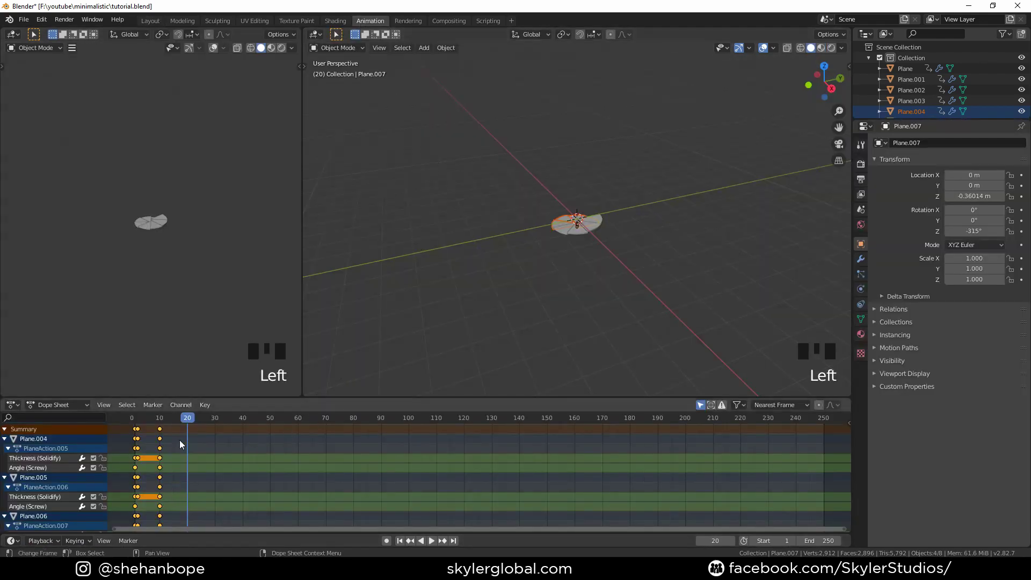
click(13, 34)
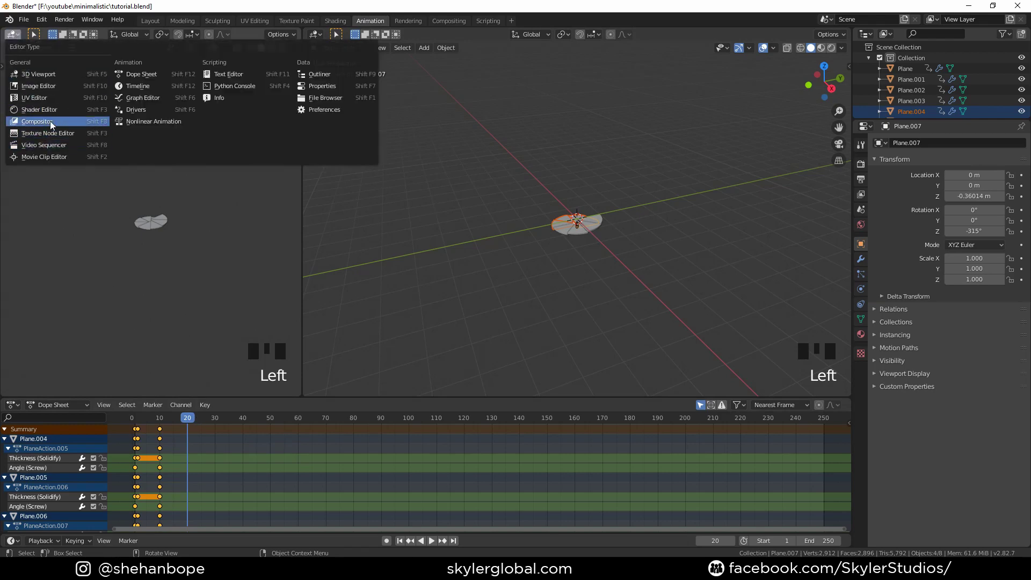
click(145, 75)
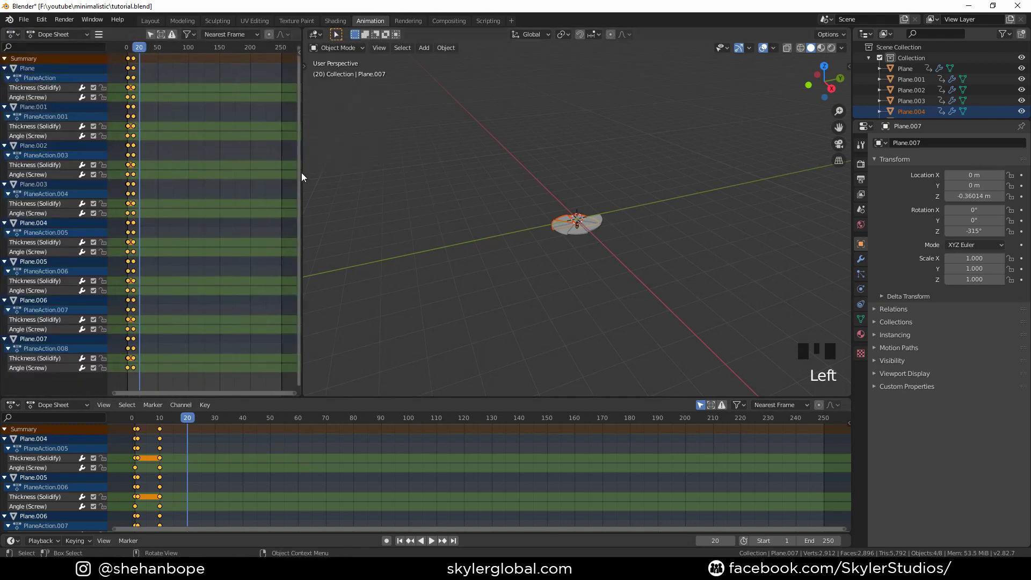
drag(302, 172, 386, 177)
Select the keyframes of Plane.001 through Plane.007 and shift them 5 frames forward
mouse_move(494, 218)
middle_down()
mouse_move(511, 222)
mouse_move(491, 218)
middle_up()
key(KP_7)
scroll(604, 250, up, 6)
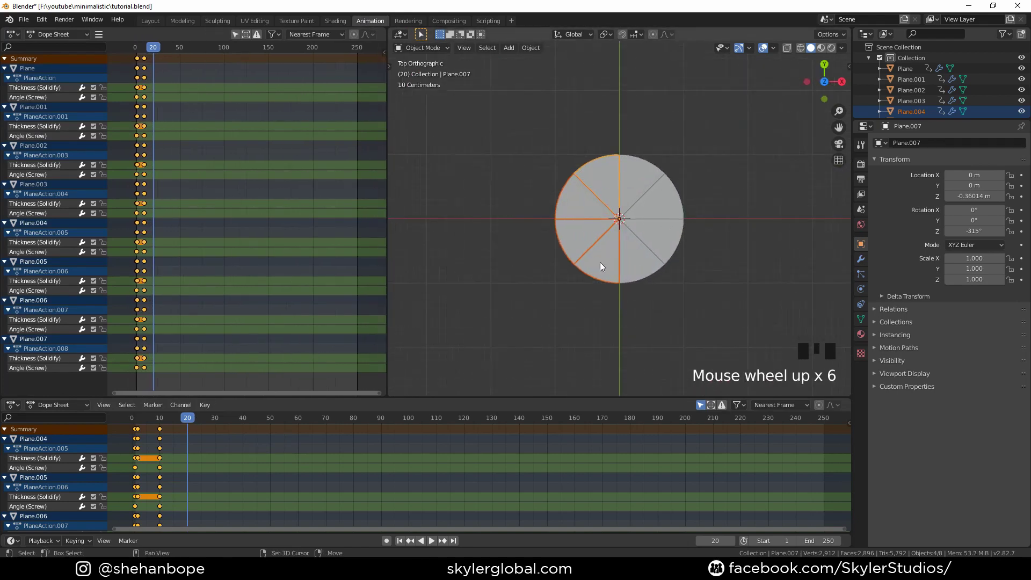
click(145, 81)
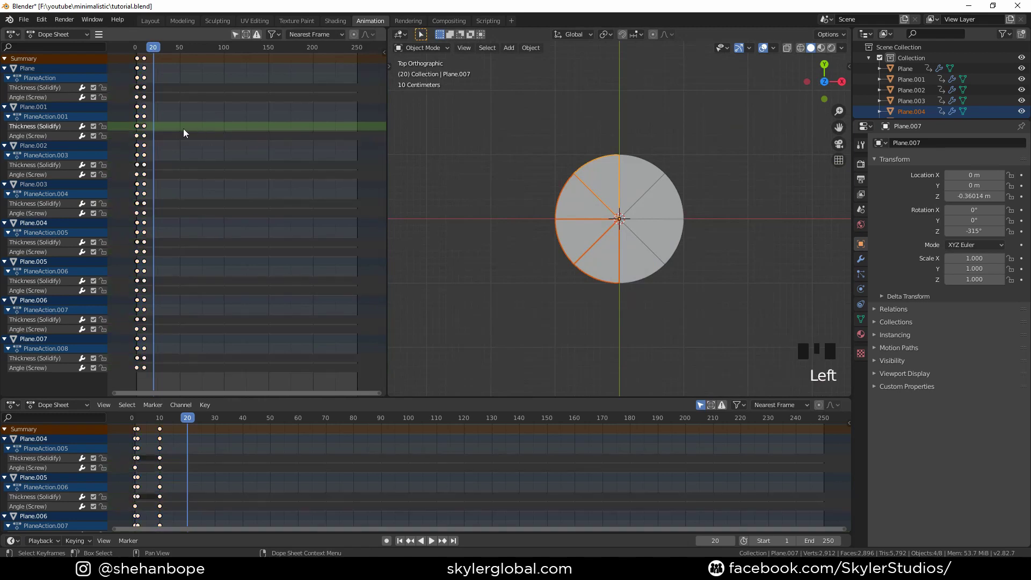
click(145, 126)
drag(140, 108, 218, 376)
key(g)
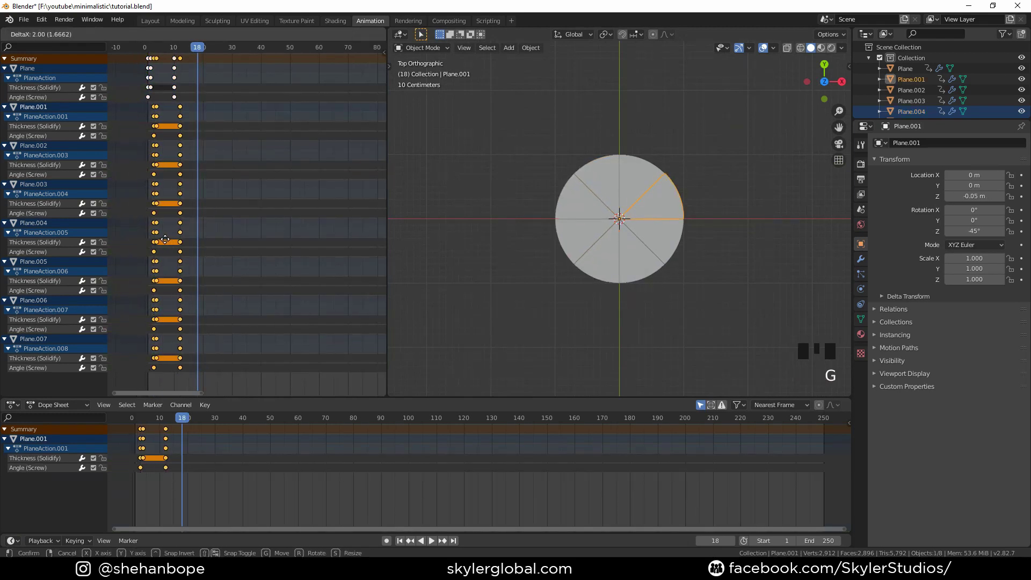
click(175, 242)
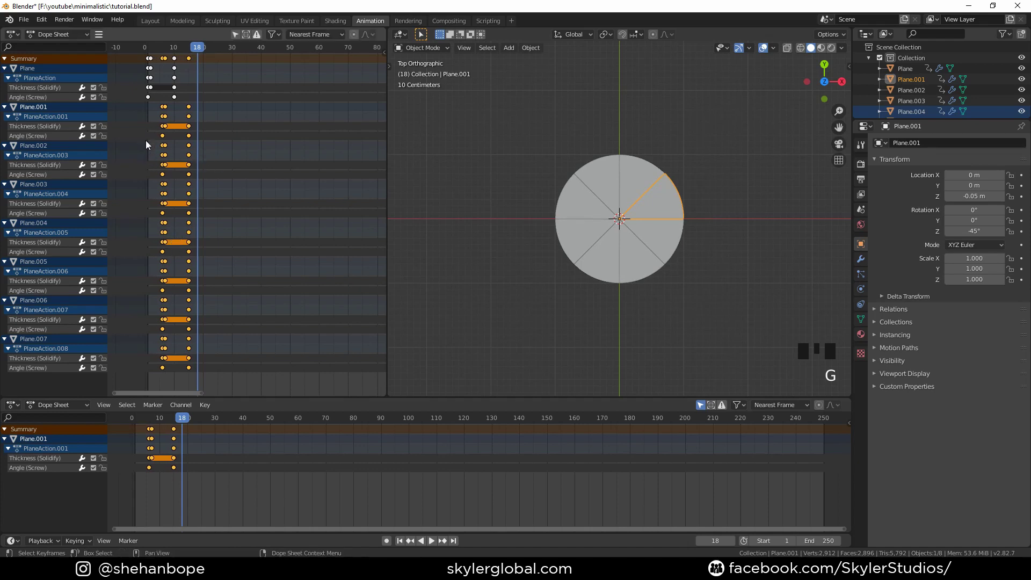
Select the keyframes of Plane.002 through Plane.007 and shift them another 5 frames forward
shift+click(146, 108)
click(203, 123)
click(155, 153)
drag(149, 146, 241, 365)
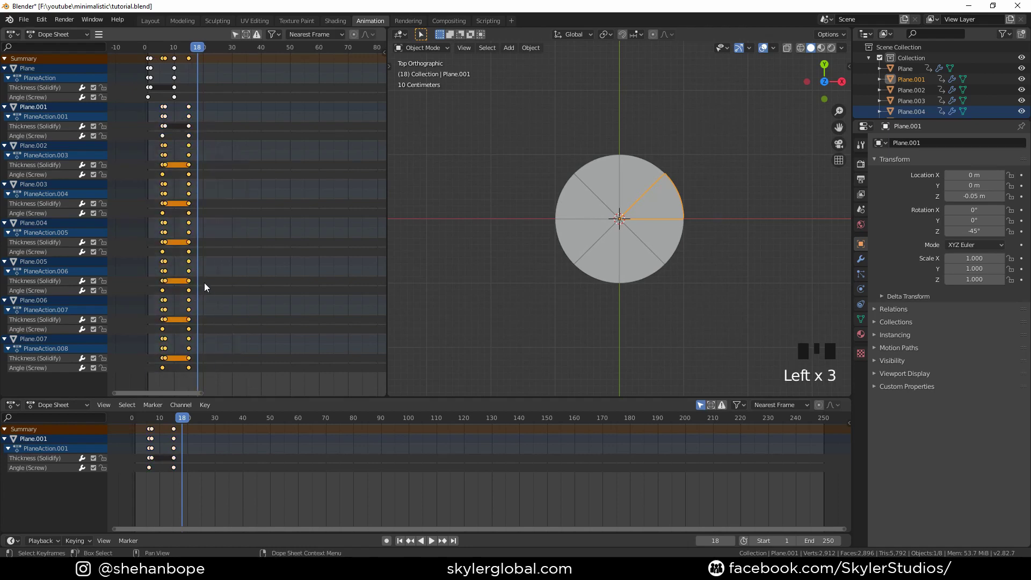
key(g)
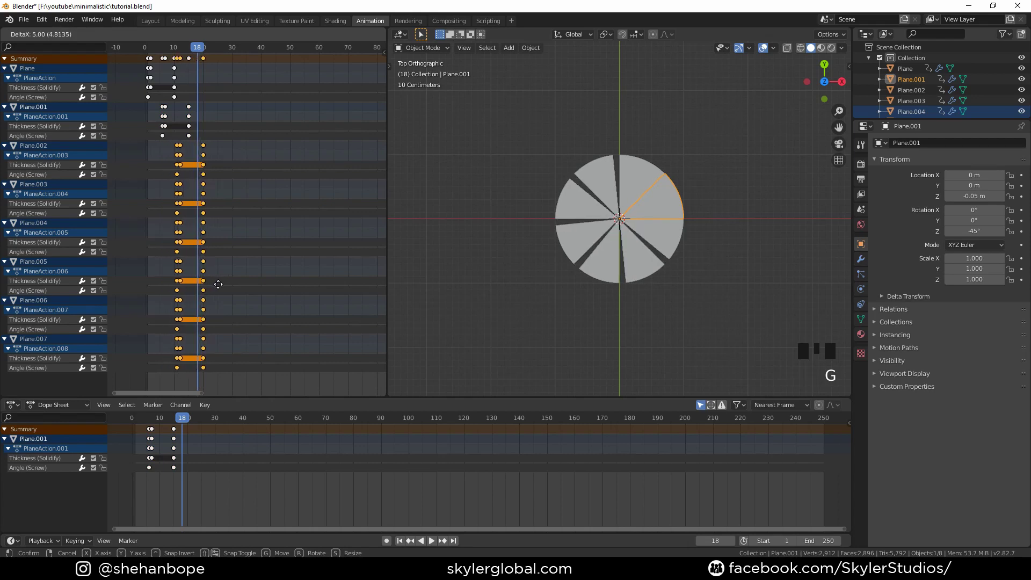
click(216, 285)
Delay the keyframes from Plane.003 onward by 4 frames and those from Plane.004 onward by 4 more
drag(152, 186, 255, 372)
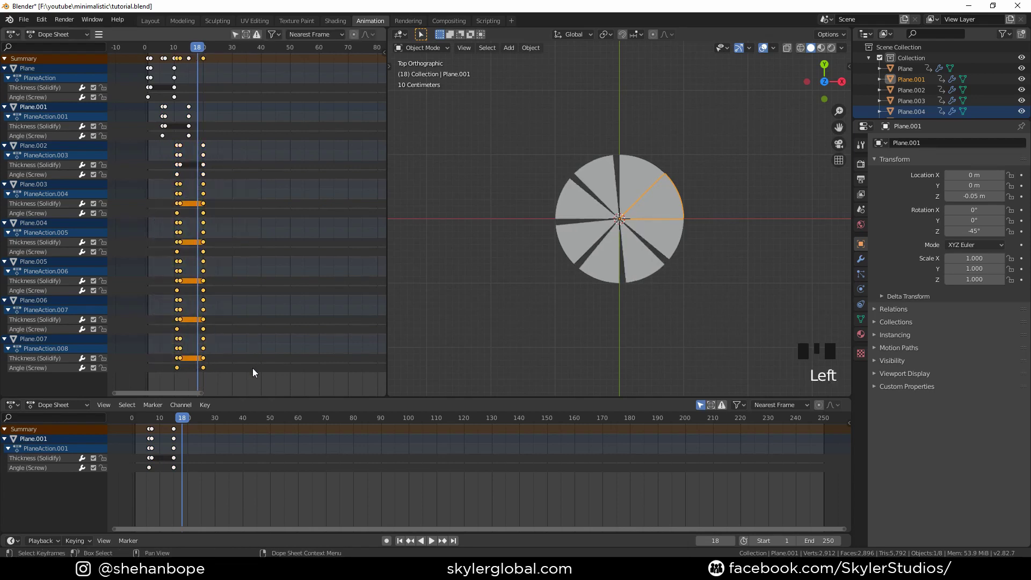
key(g)
click(248, 352)
drag(161, 218, 252, 373)
key(g)
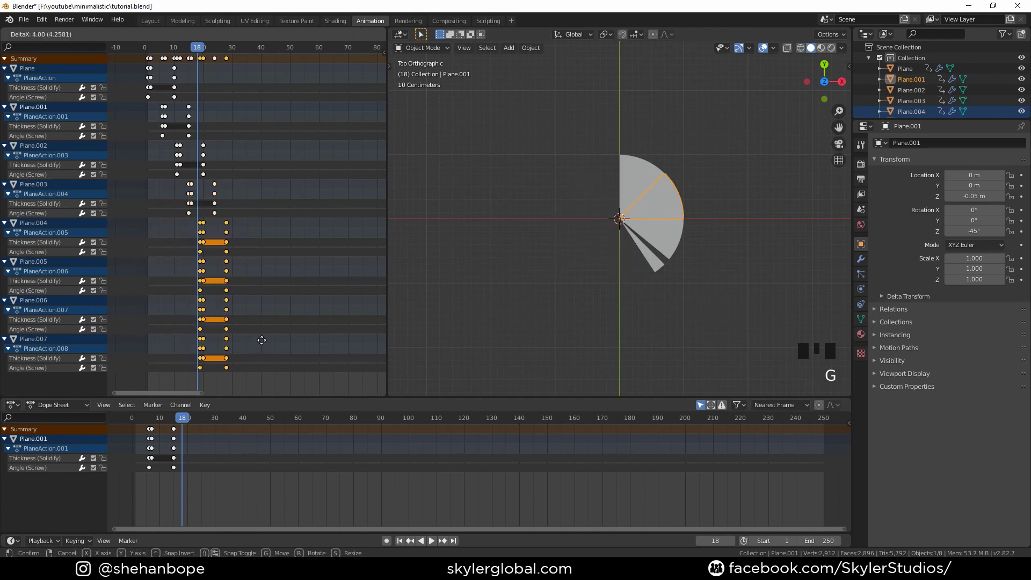
click(260, 340)
Stagger the remaining keyframes by successively delaying those from Plane.005, Plane.006 and Plane.007 onward by 5 frames each
drag(162, 256, 252, 373)
key(g)
click(220, 307)
drag(220, 294, 211, 392)
key(g)
click(297, 365)
key(g)
click(226, 391)
Play the staggered animation from the start and examine the unfolding wedges from perspective angles
key(shift+Left)
key(space)
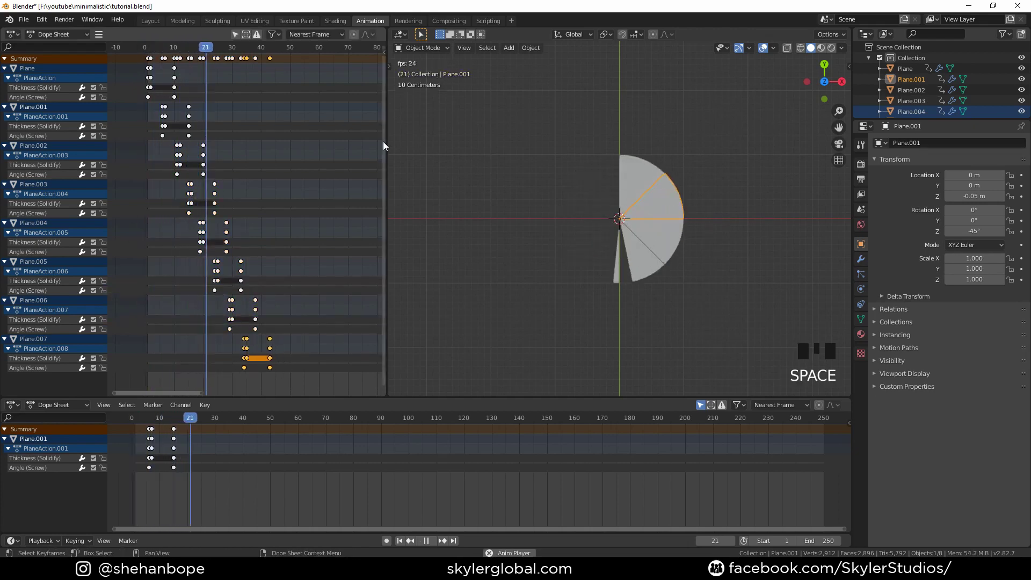
middle_drag(494, 227, 485, 170)
scroll(485, 224, up, 2)
middle_drag(485, 224, 529, 242)
key(space)
key(shift+Left)
key(space)
scroll(479, 260, up, 2)
key(space)
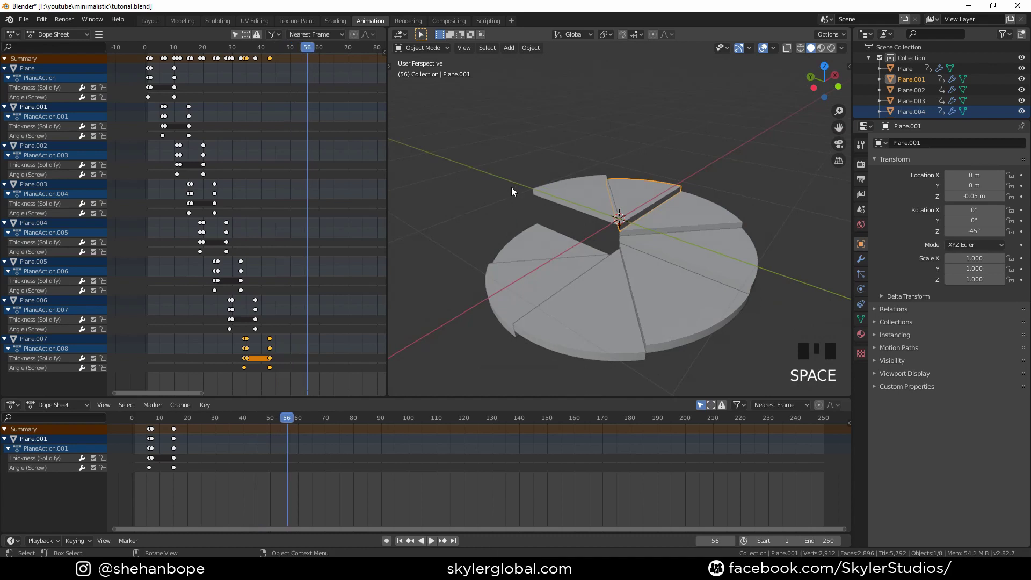
scroll(478, 230, up, 2)
scroll(478, 230, down, 3)
middle_drag(606, 195, 579, 231)
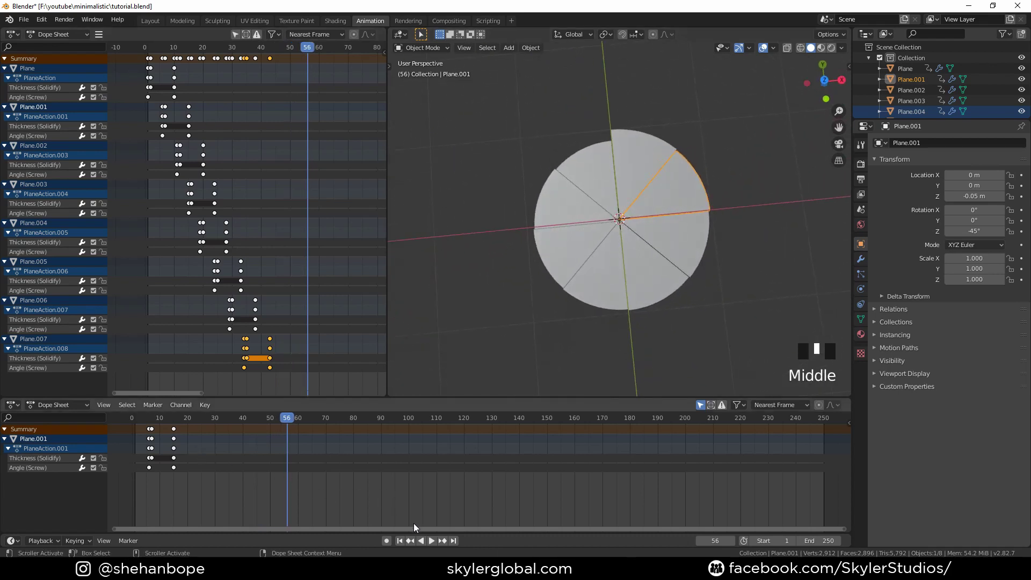
In the Shading workspace, add a ColorRamp node to the first wedge's material and link its Color to Base Color
click(27, 68)
click(335, 21)
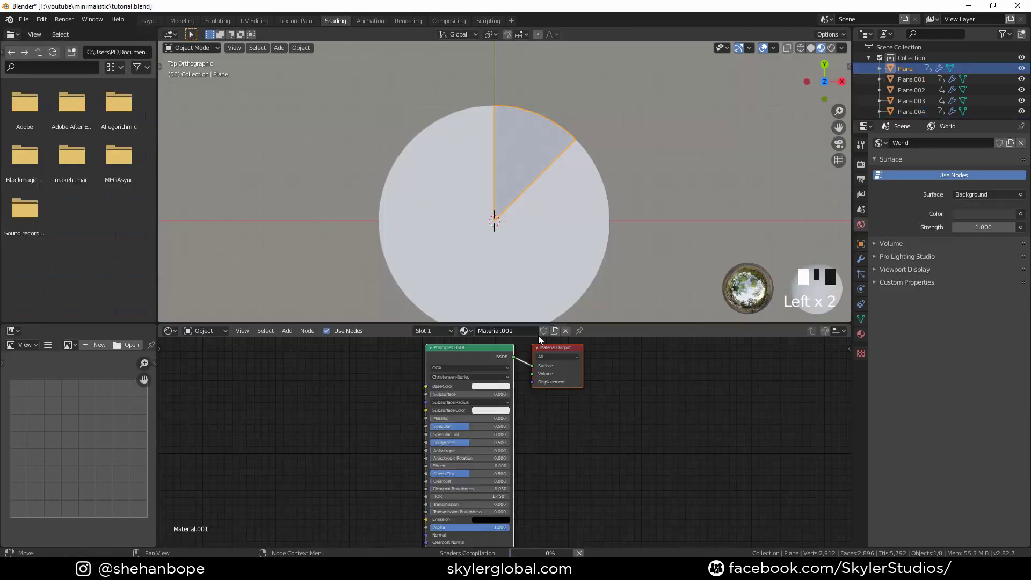
scroll(543, 428, down, 2)
scroll(537, 430, up, 1)
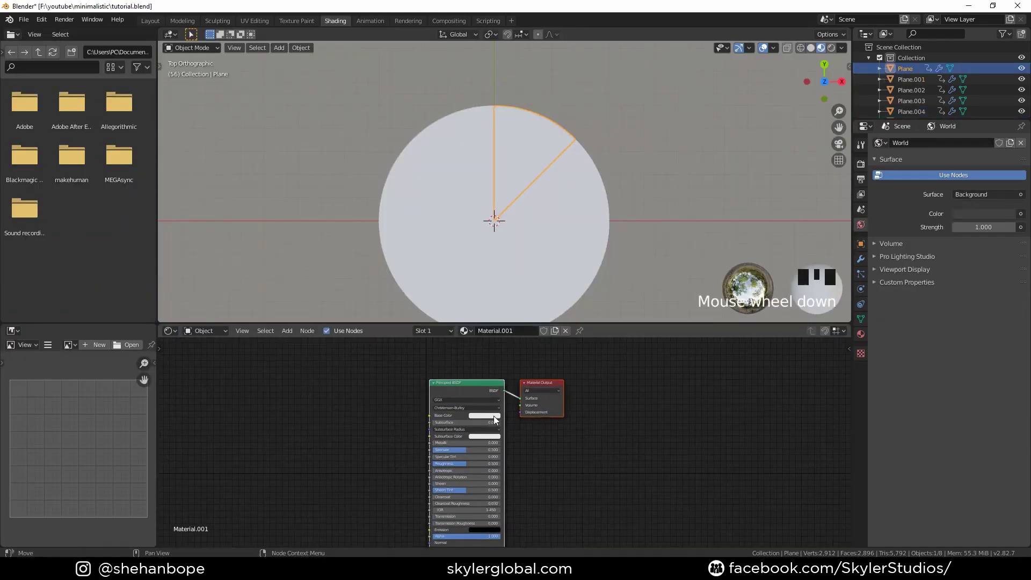
key(shift+a)
click(316, 401)
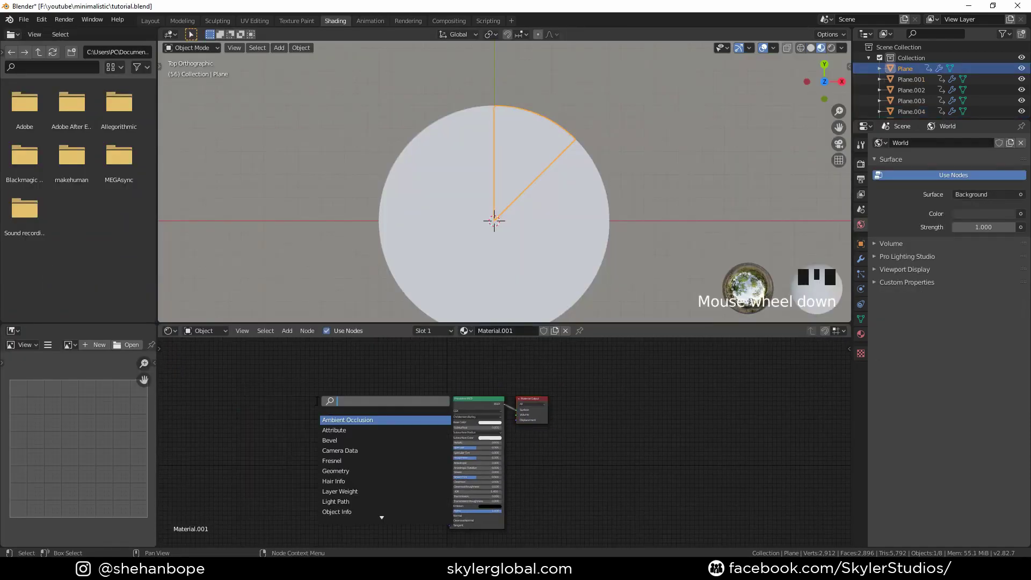
text(colo)
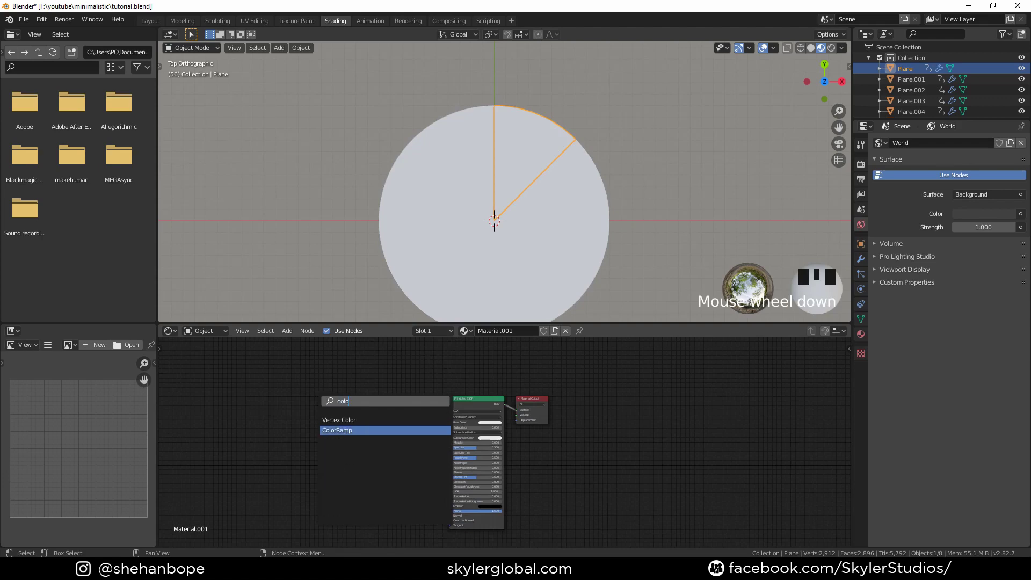
click(336, 429)
click(317, 400)
scroll(308, 391, up, 2)
scroll(309, 390, up, 2)
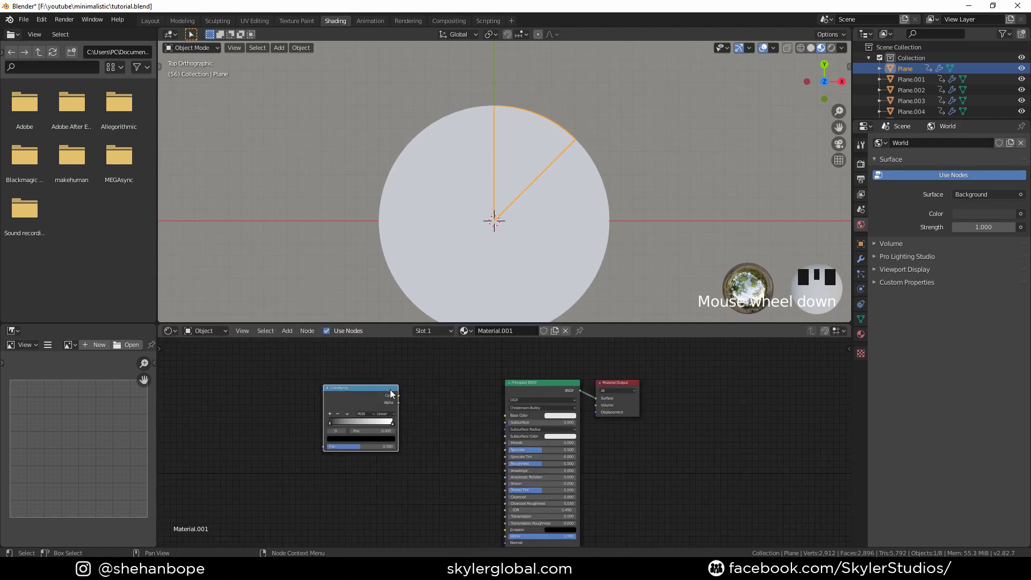
drag(359, 379, 505, 406)
middle_drag(411, 460, 542, 466)
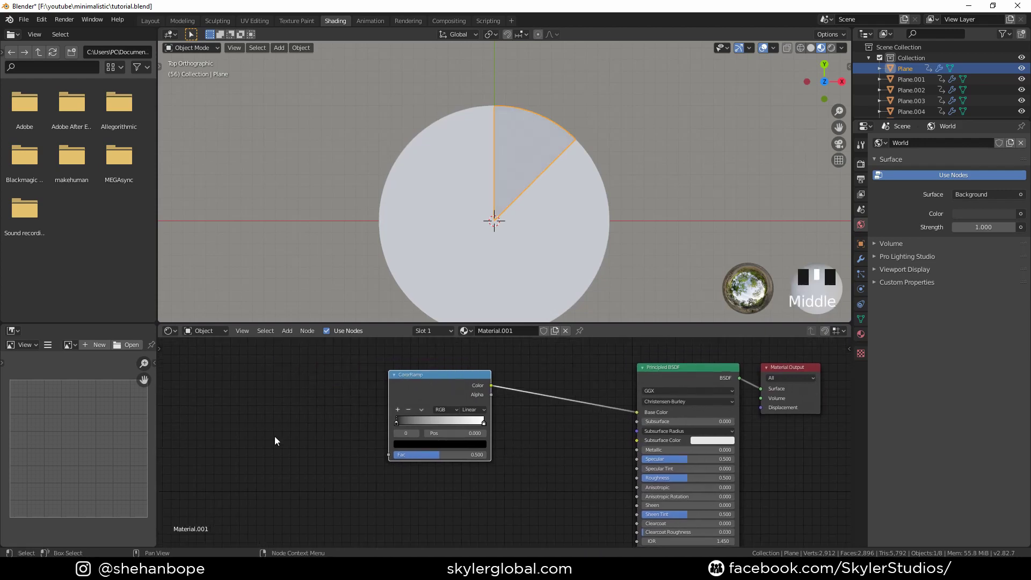
Add an Object Info node and link its Random output to the ColorRamp's Fac input
middle_drag(279, 430, 387, 448)
scroll(387, 448, up, 1)
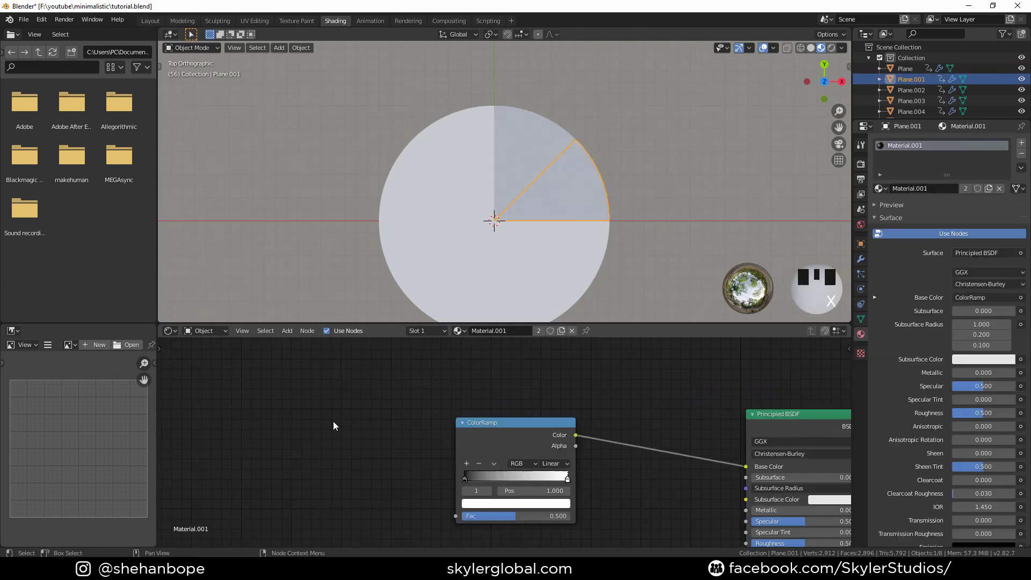
key(shift+a)
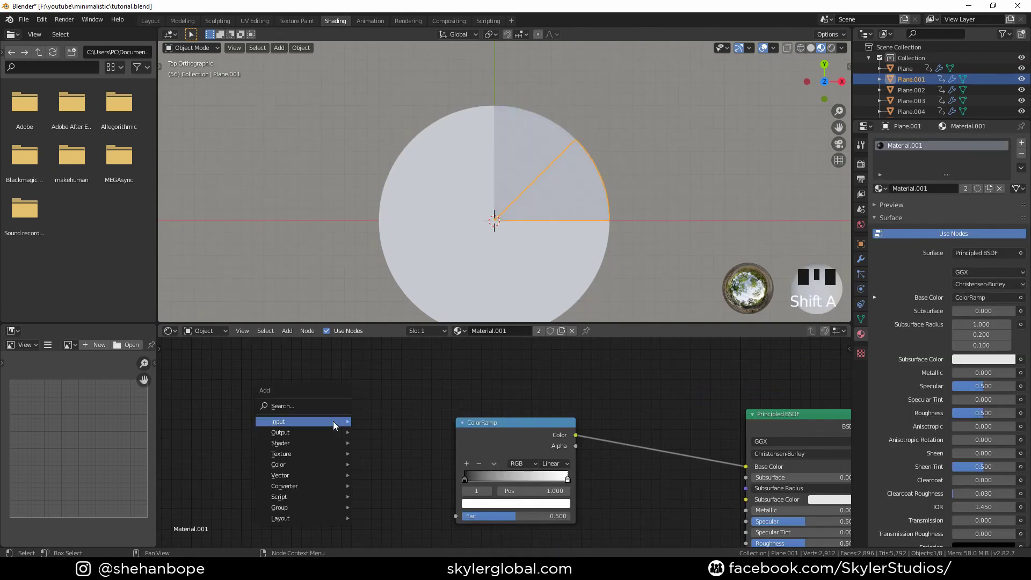
mouse_move(333, 421)
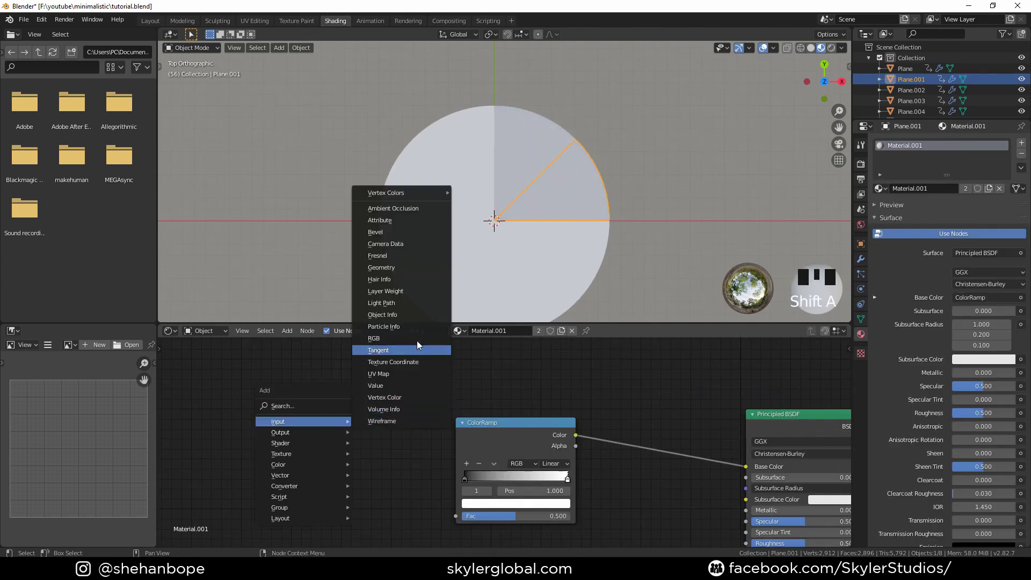
click(383, 314)
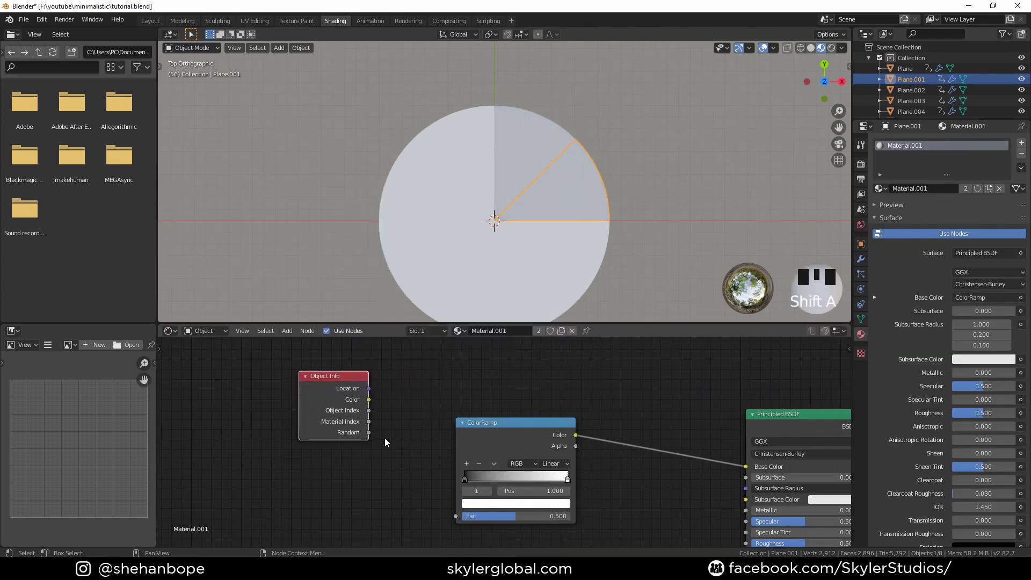
drag(368, 432, 463, 511)
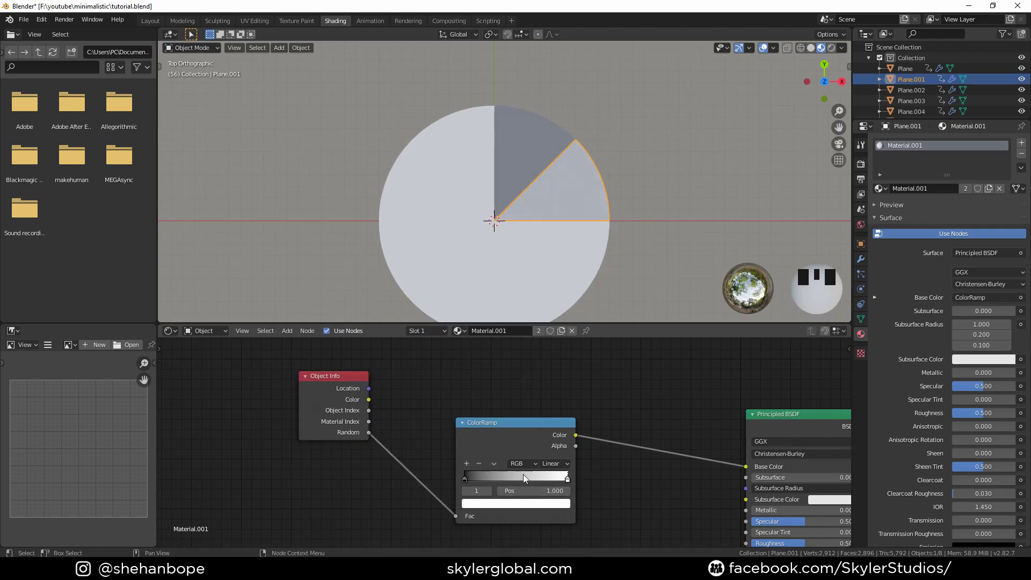
Add three intermediate stops to the ColorRamp, spaced roughly evenly, and make the stop at 0.259 active
scroll(525, 478, up, 1)
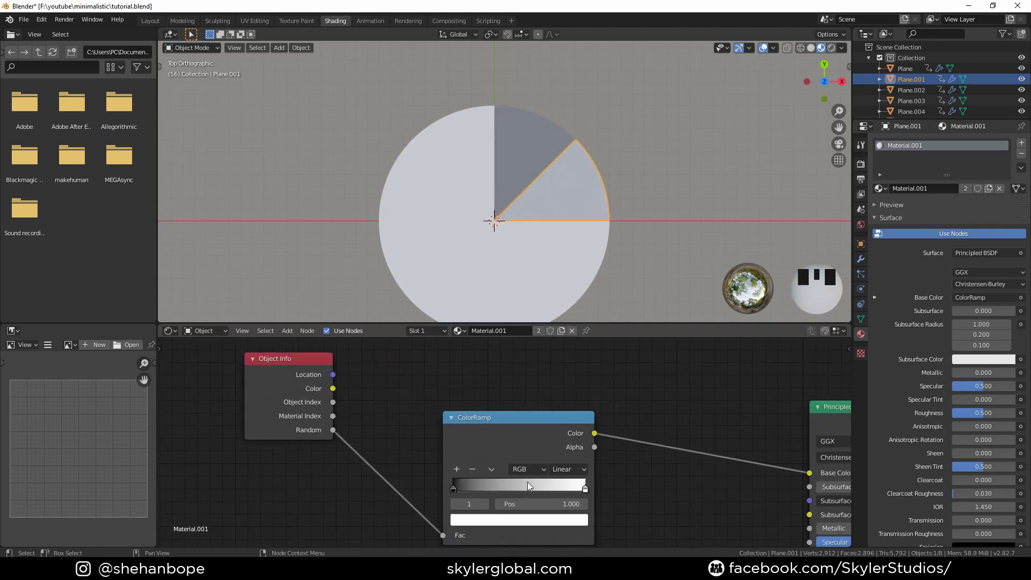
click(460, 471)
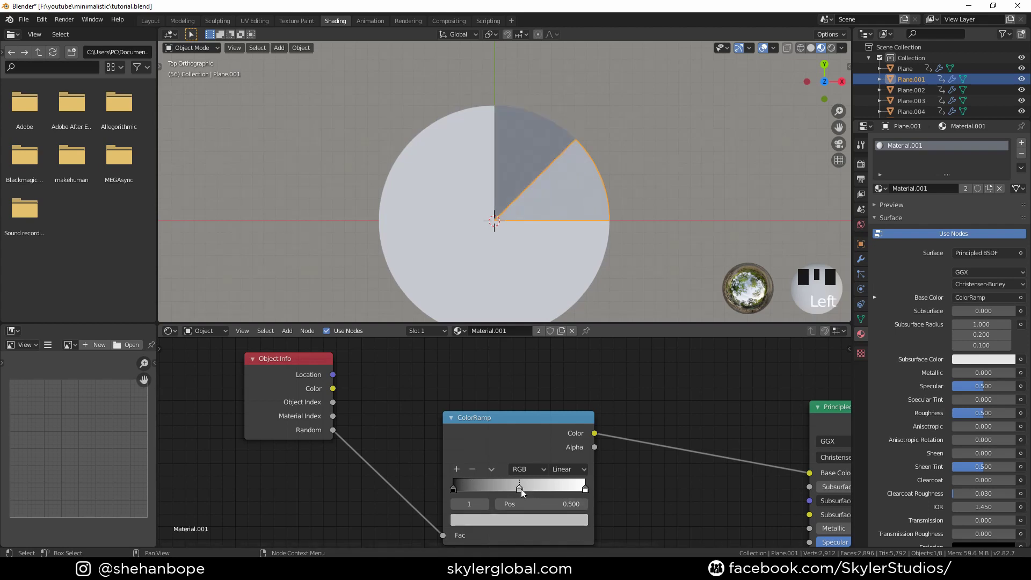
mouse_move(521, 489)
mouse_down()
mouse_move(483, 490)
mouse_move(524, 495)
mouse_up()
click(457, 469)
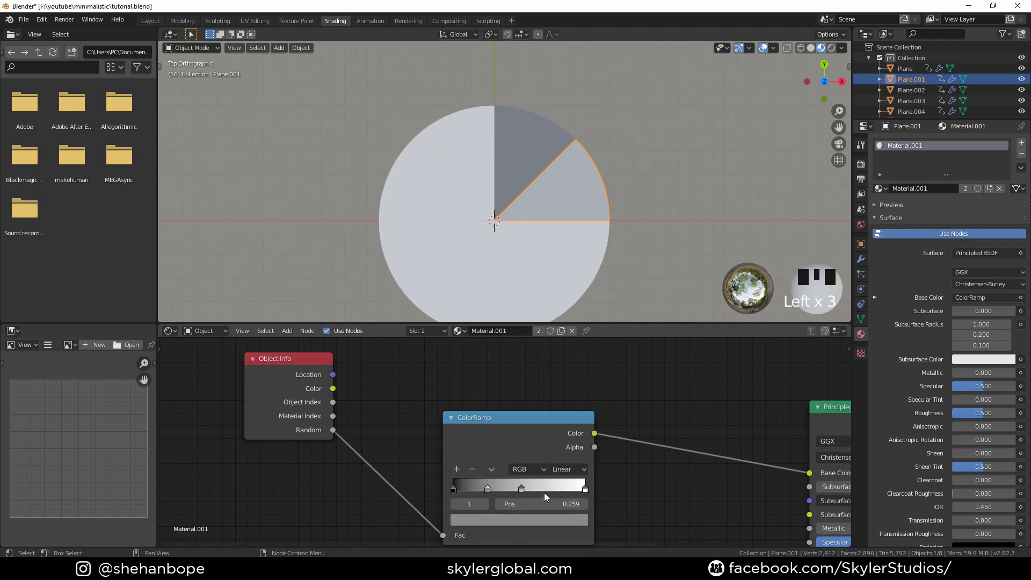
click(581, 489)
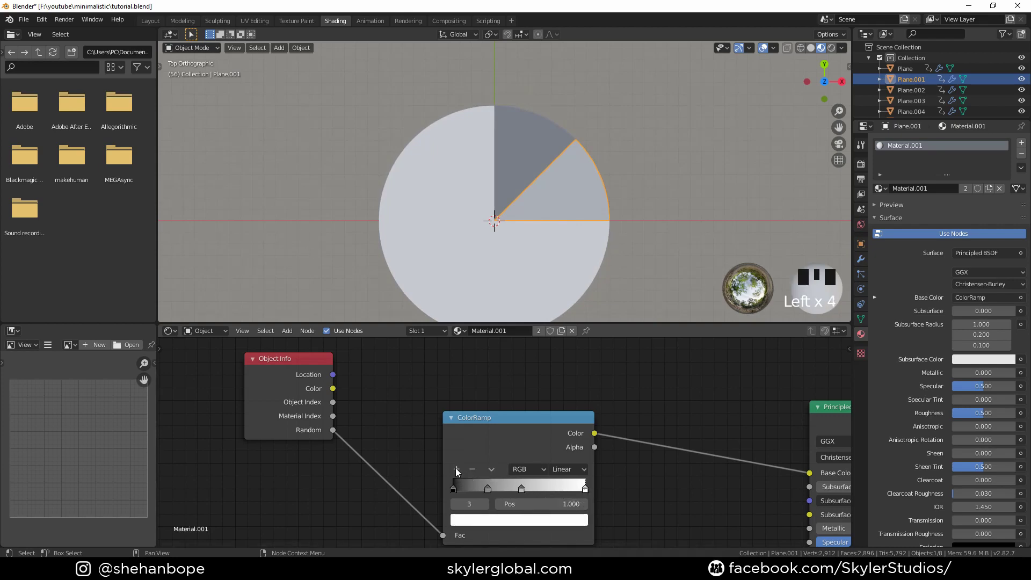
click(456, 468)
click(487, 489)
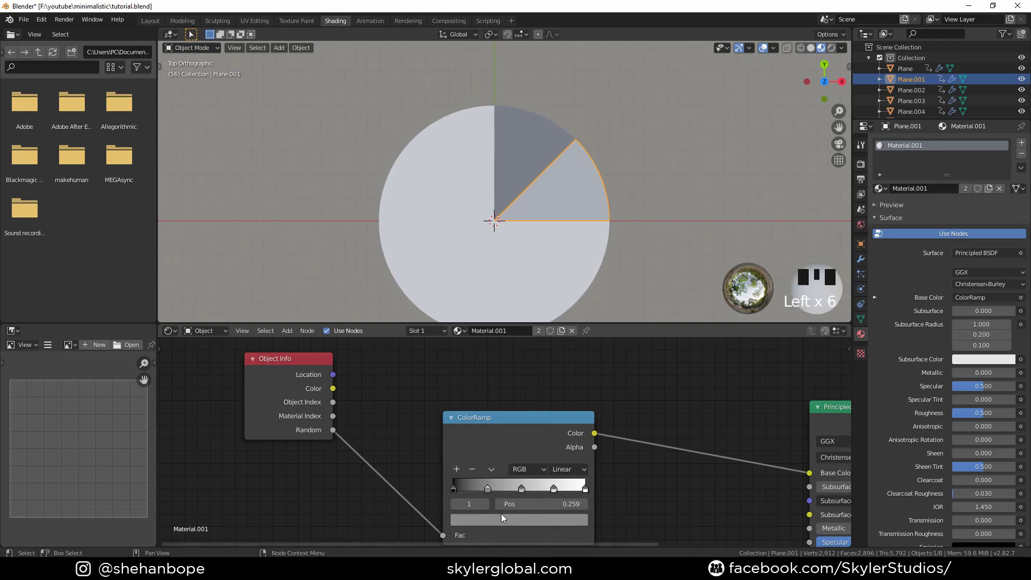
Recolour the ColorRamp's first stop, at position 0, to pure red by setting R to 1.000
click(500, 514)
click(454, 487)
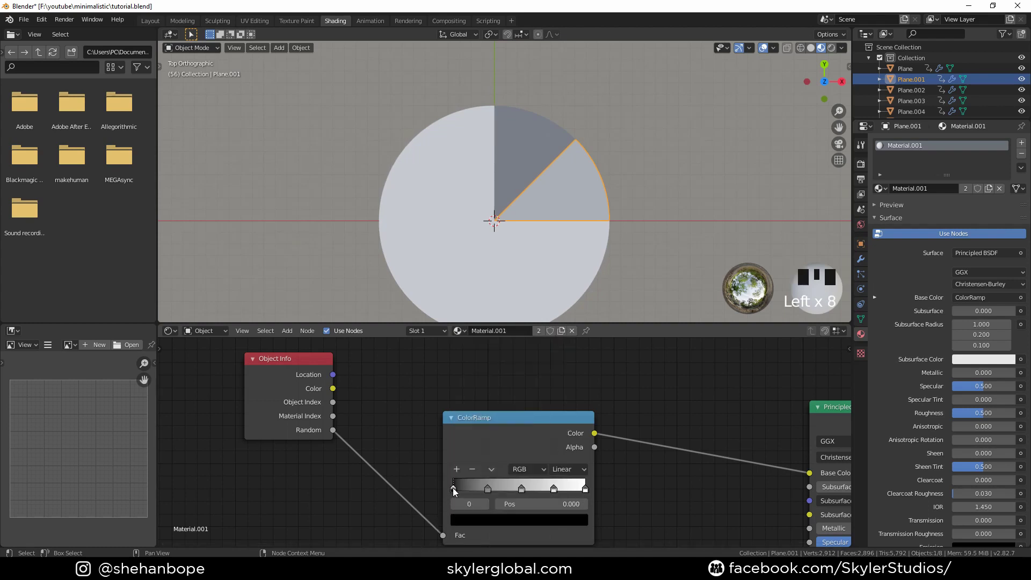
click(469, 521)
click(467, 444)
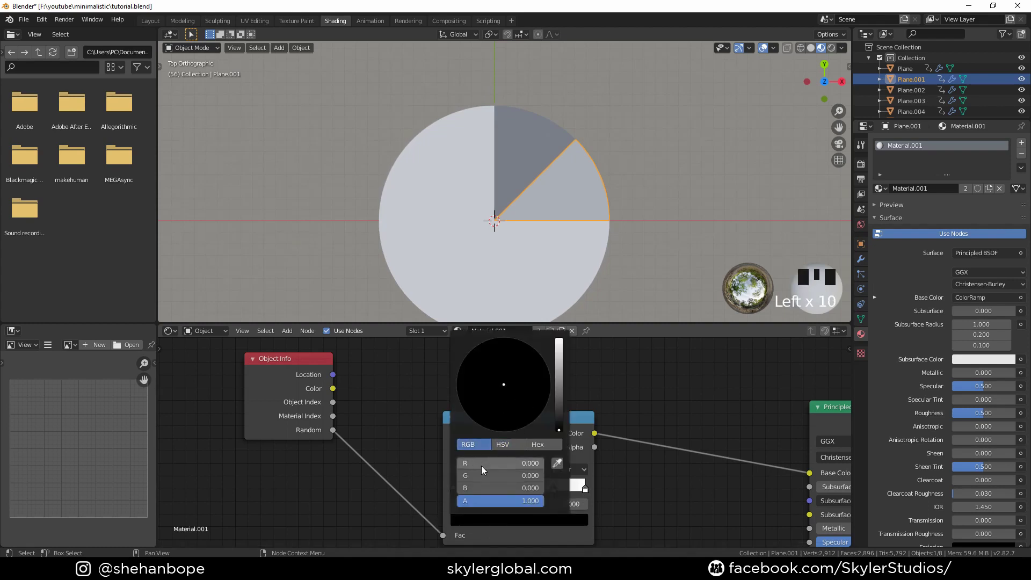
drag(472, 463, 542, 463)
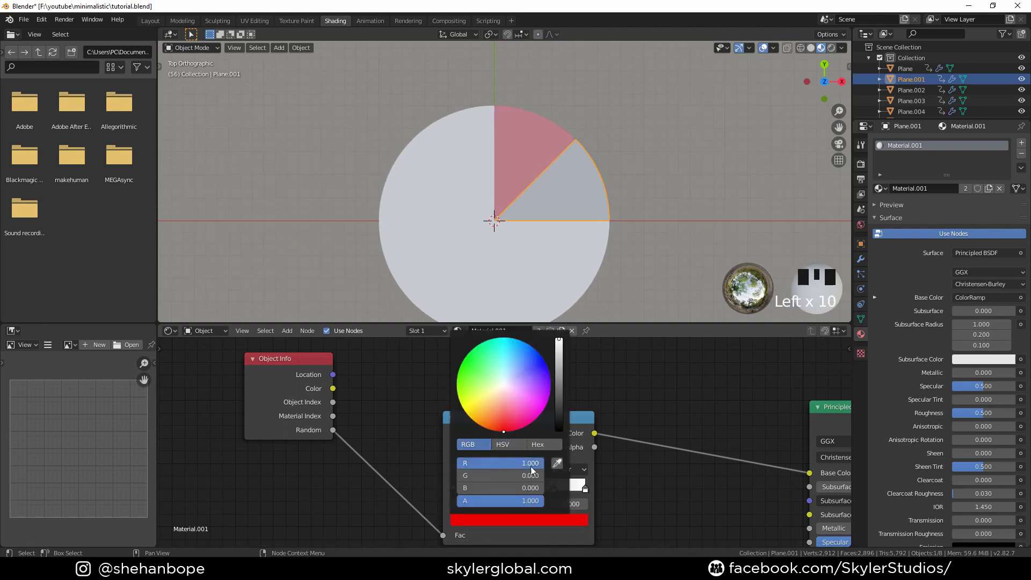
Recolour the ColorRamp's last stop, at position 1.000, to a saturated blue-violet
click(584, 488)
click(547, 521)
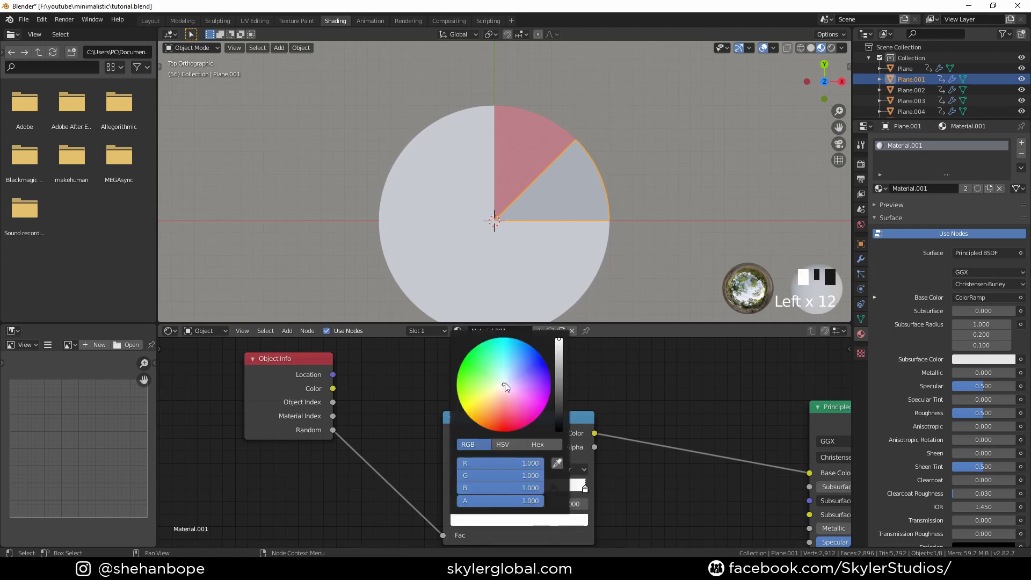
drag(505, 382, 558, 419)
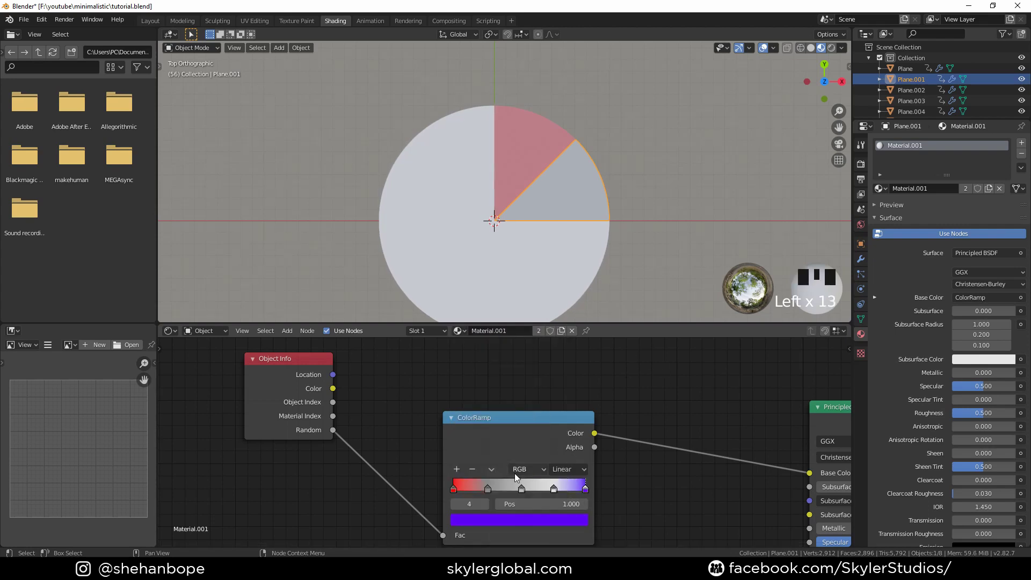
Delete the three intermediate stops from the ColorRamp, keeping only the red and violet end stops
click(487, 488)
click(472, 470)
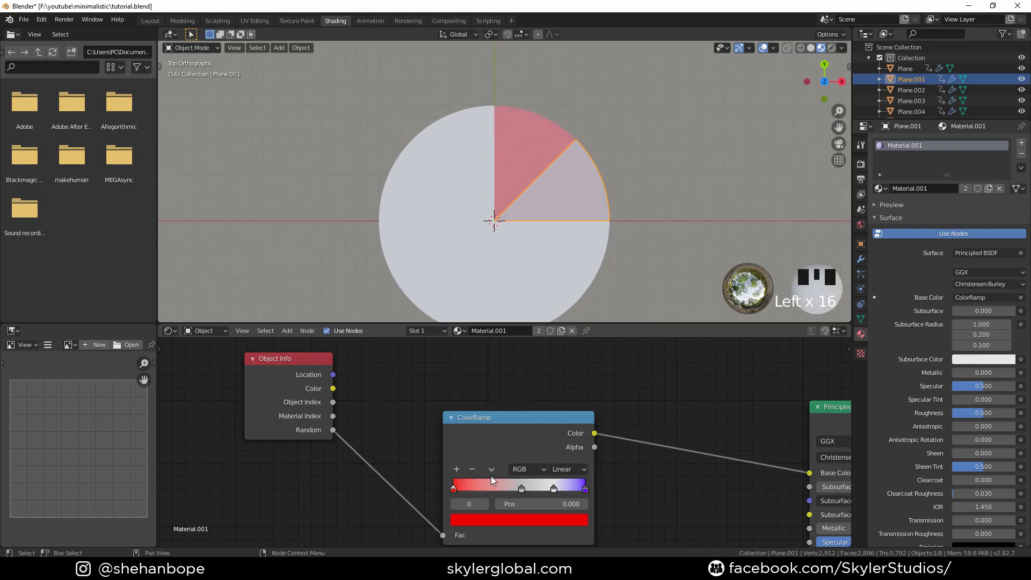
click(521, 488)
click(473, 470)
click(553, 488)
click(470, 471)
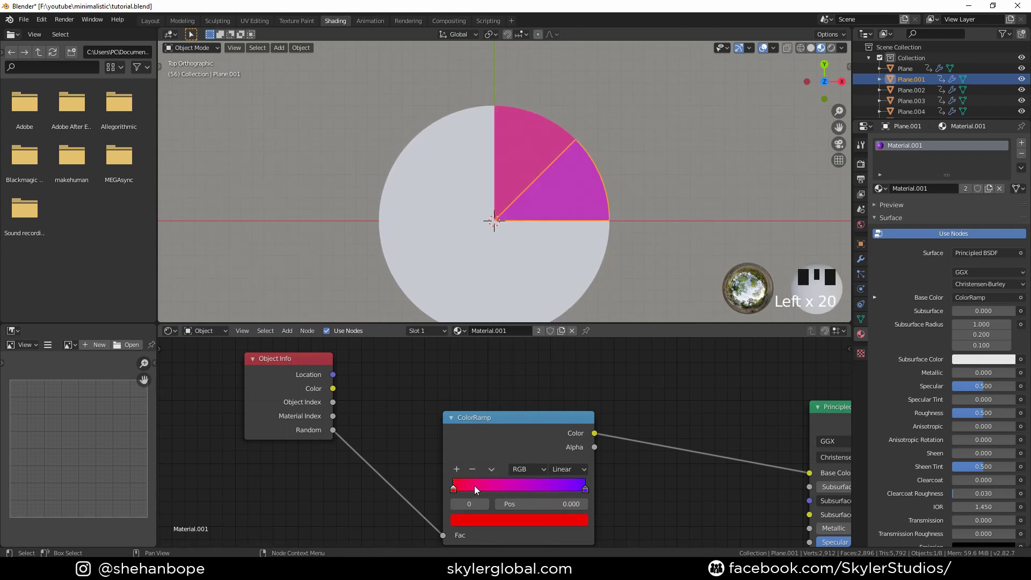
Try B-Spline interpolation on the ColorRamp and settle on Ease
click(570, 469)
click(569, 467)
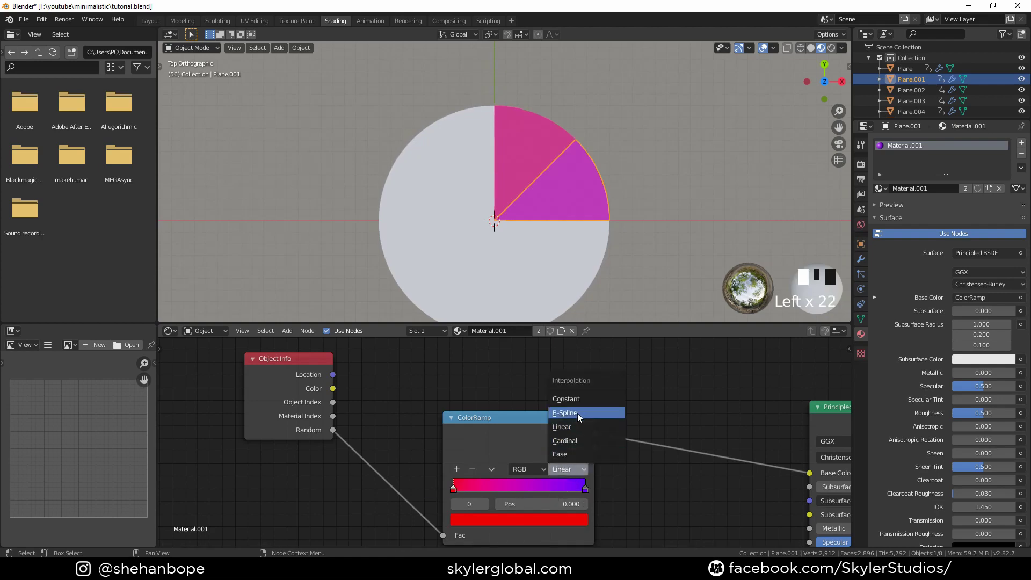
click(578, 413)
click(578, 469)
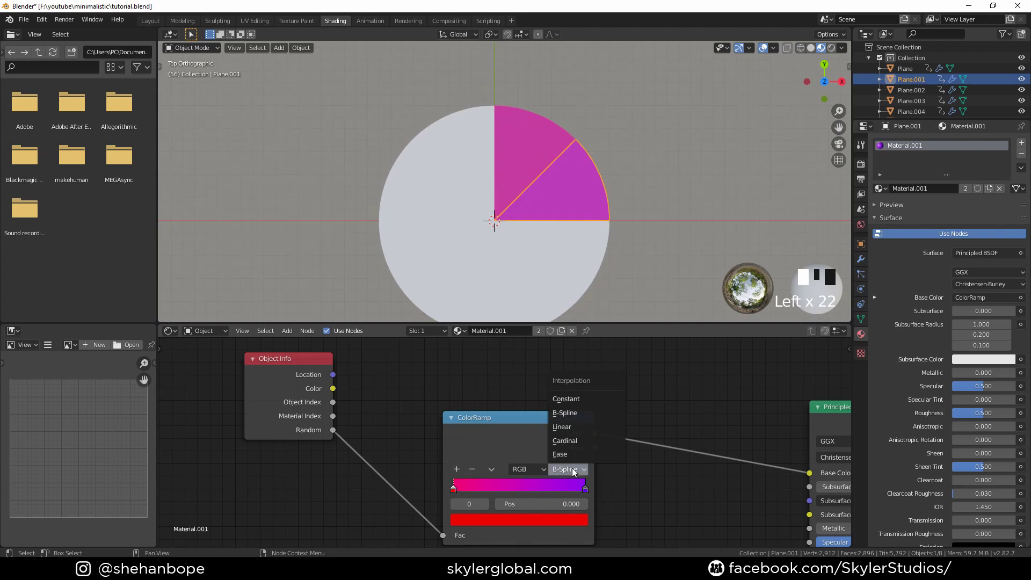
click(578, 455)
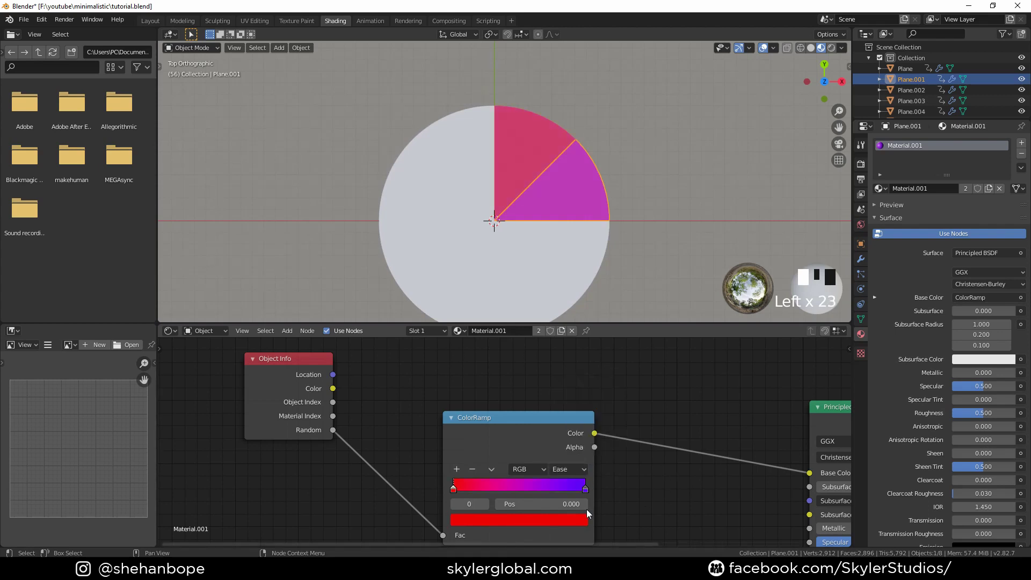
Add a stop at 0.500 between the red and violet ends of the ColorRamp and colour it lime green
click(472, 469)
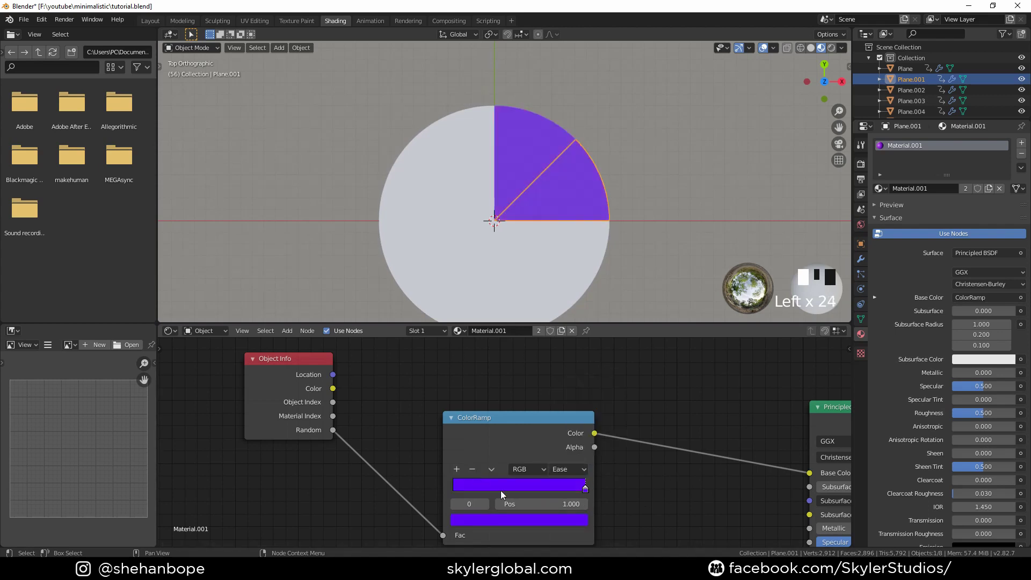
key(ctrl+z)
click(457, 469)
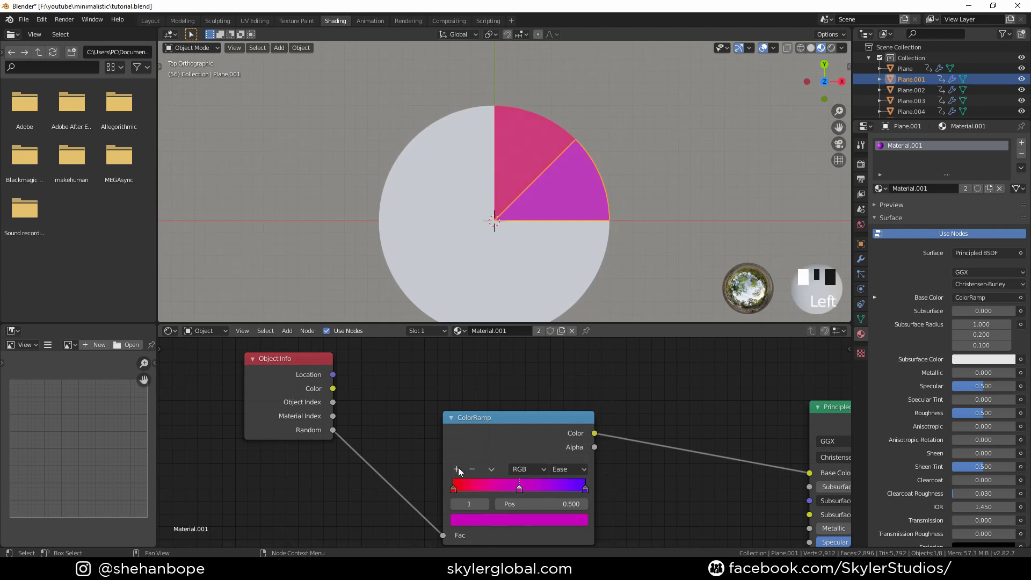
click(524, 517)
click(469, 394)
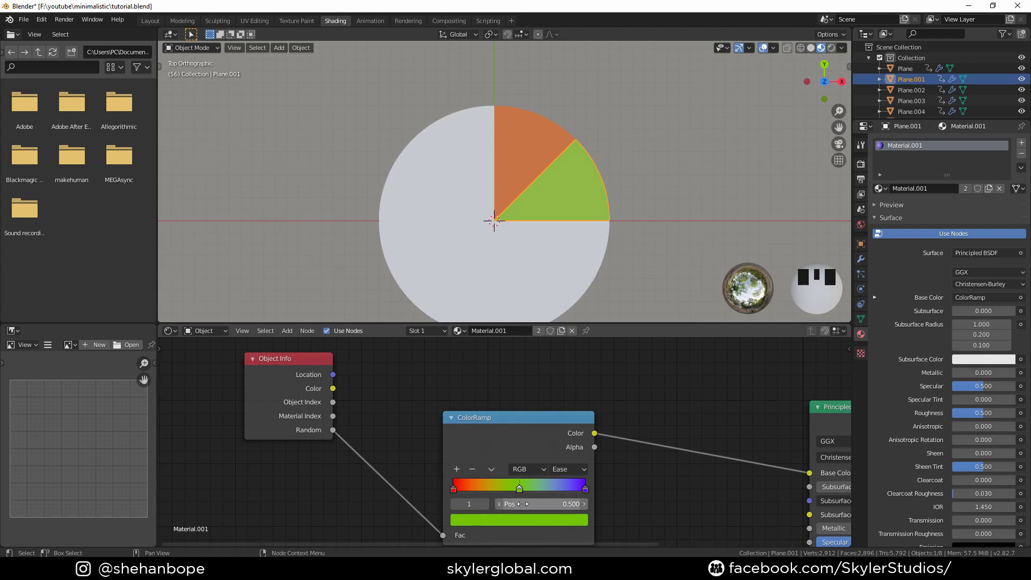
Add two more ColorRamp stops at 0.250 and 0.750, keeping their blended colours
click(454, 489)
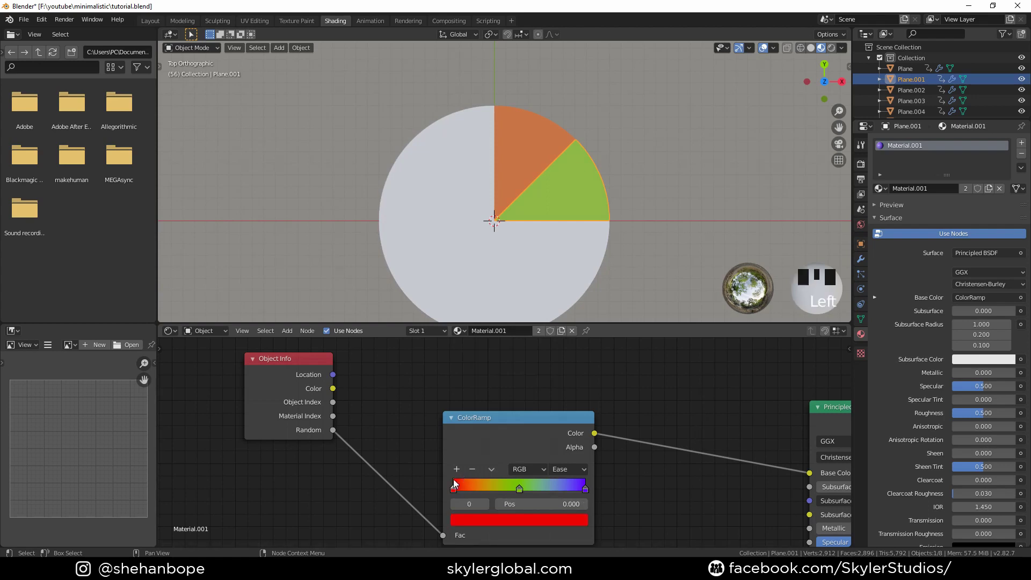
click(457, 469)
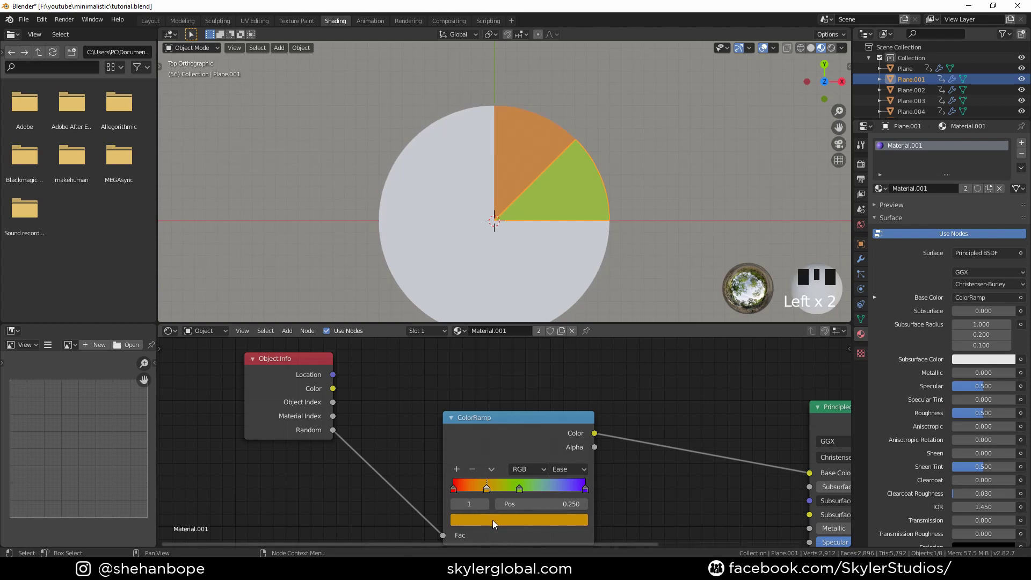
click(585, 489)
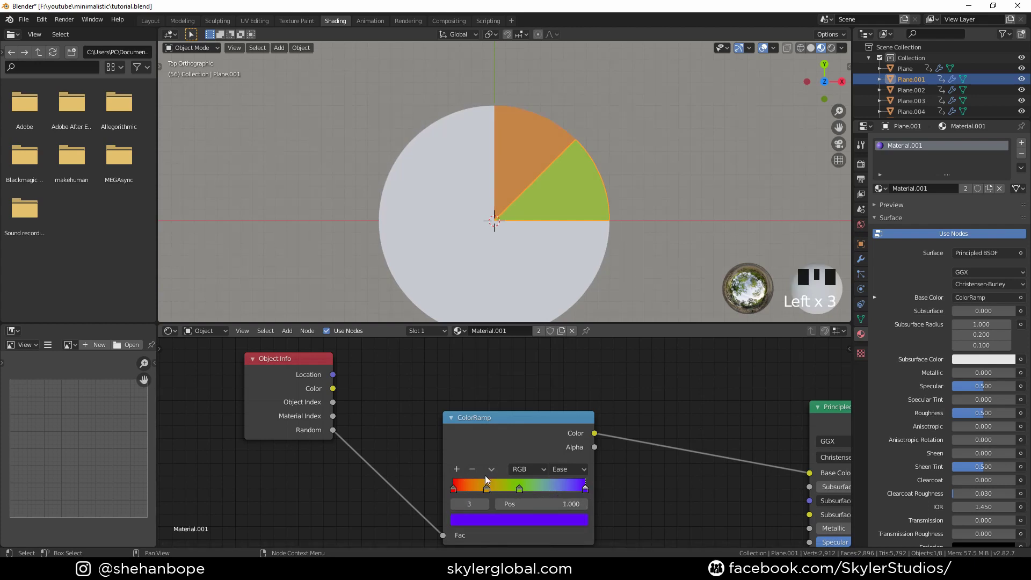
click(457, 469)
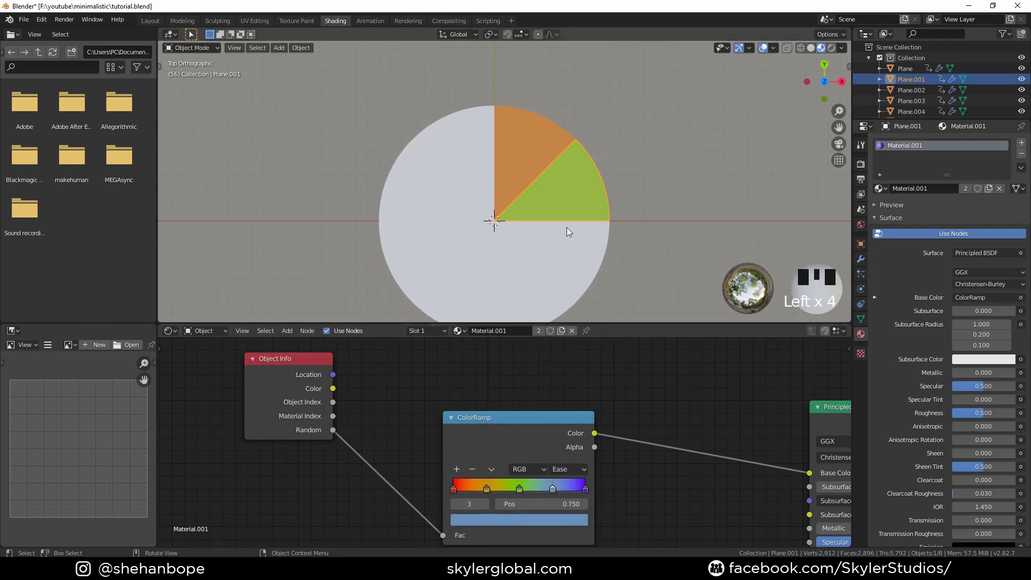
scroll(552, 232, down, 2)
click(555, 244)
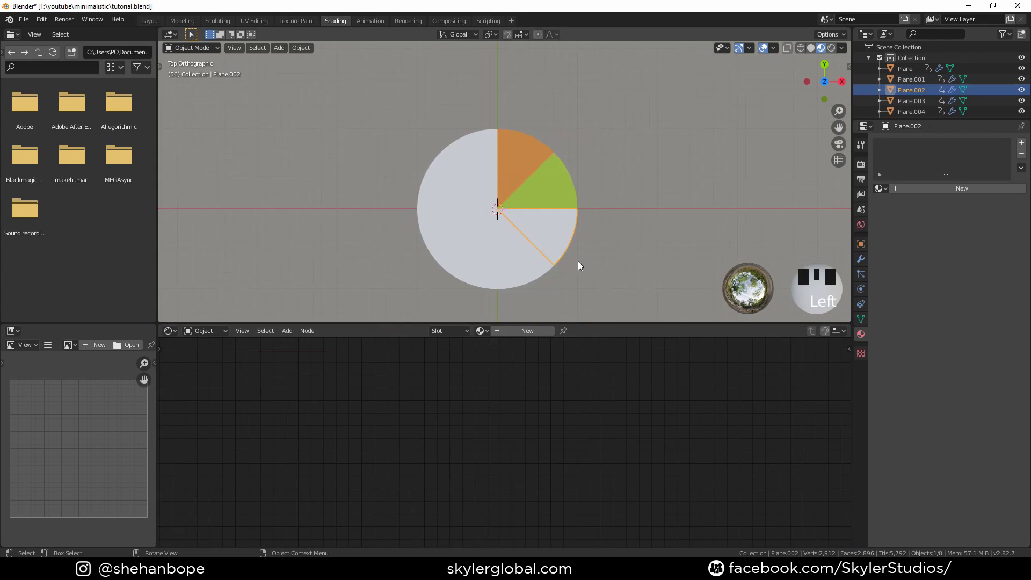
click(465, 206)
In the first wedge's material, add ColorRamp stops at 0.875 and 0.125 and distribute all stops evenly
click(532, 153)
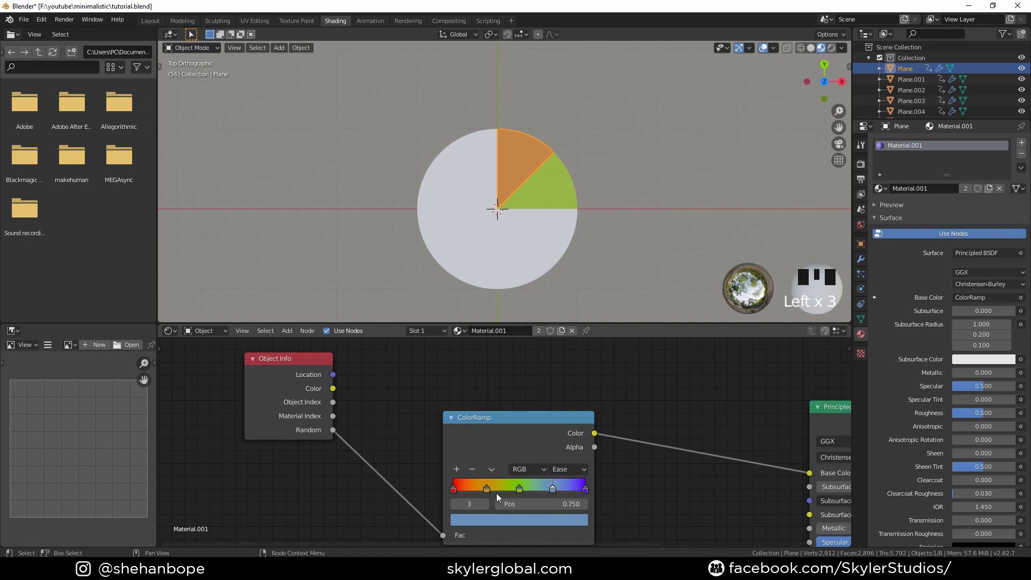
click(585, 492)
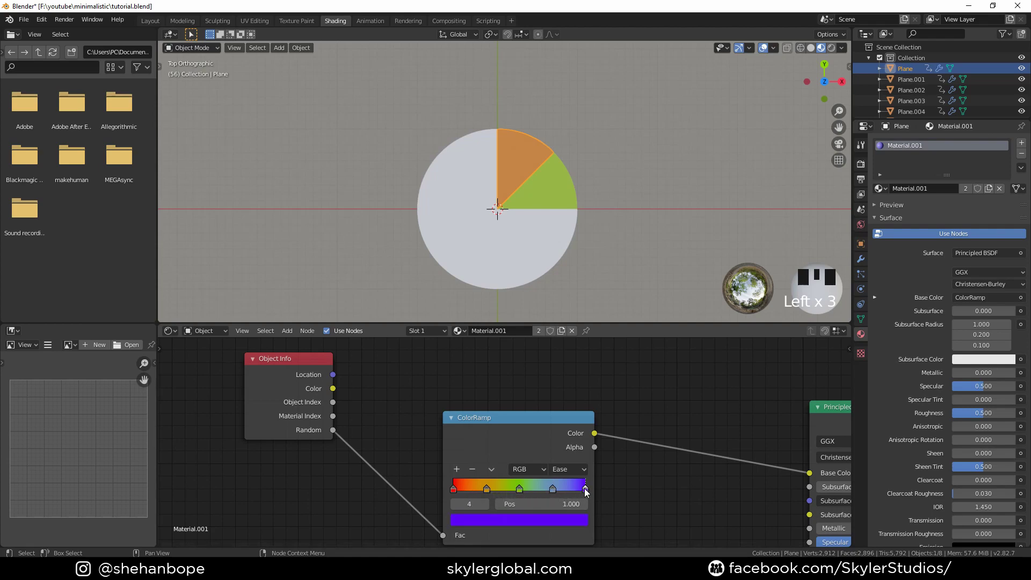
click(456, 469)
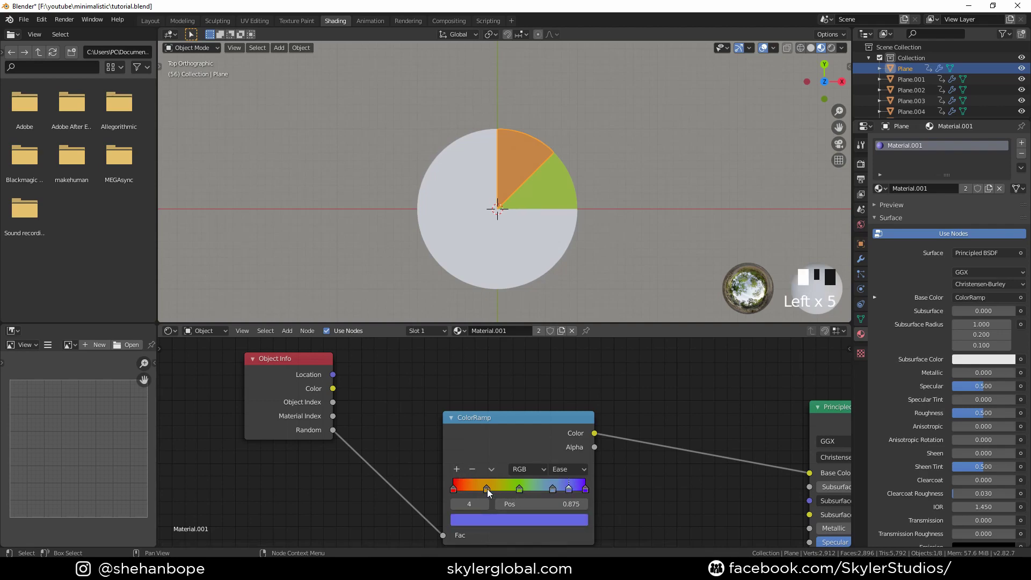
click(487, 489)
click(458, 470)
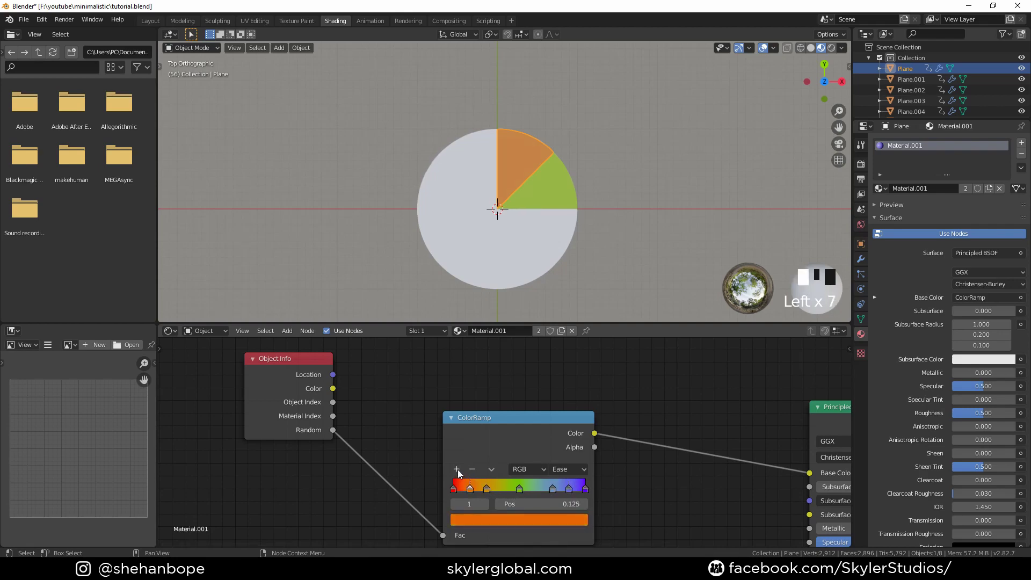
click(496, 471)
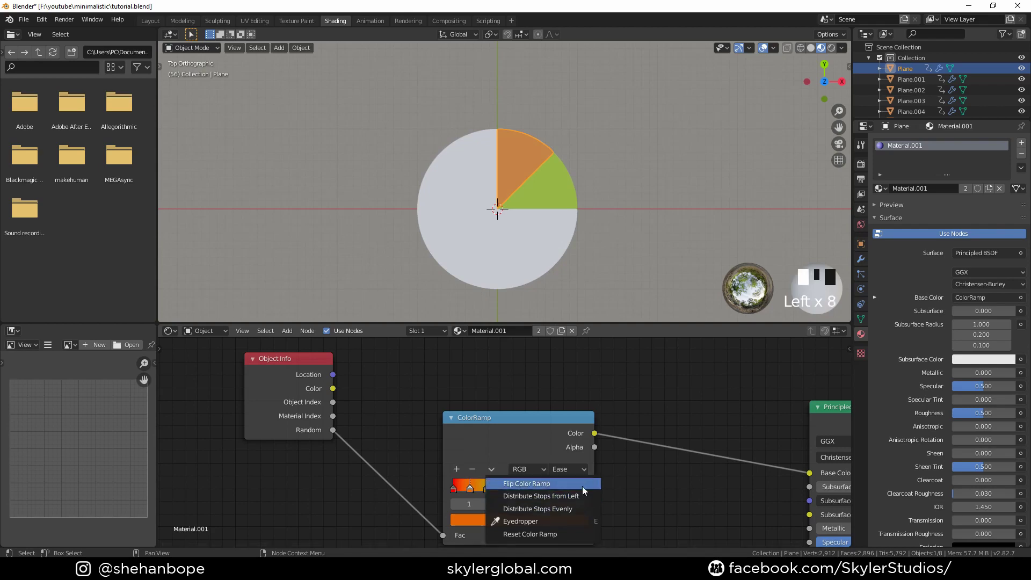
click(582, 510)
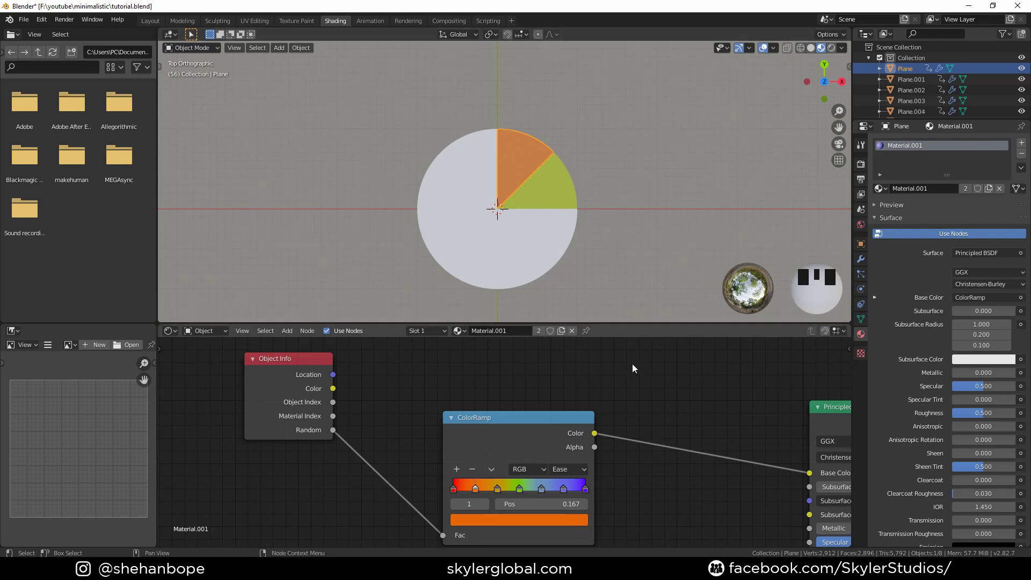
Assign the existing Material.001 to the wedges Plane.002, Plane.003 and Plane.004
click(562, 232)
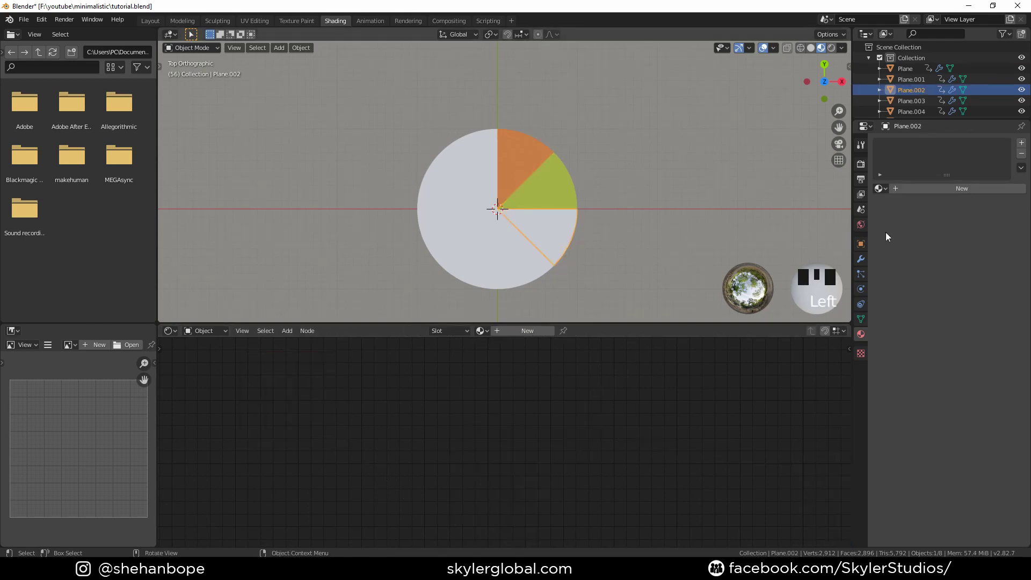
click(879, 189)
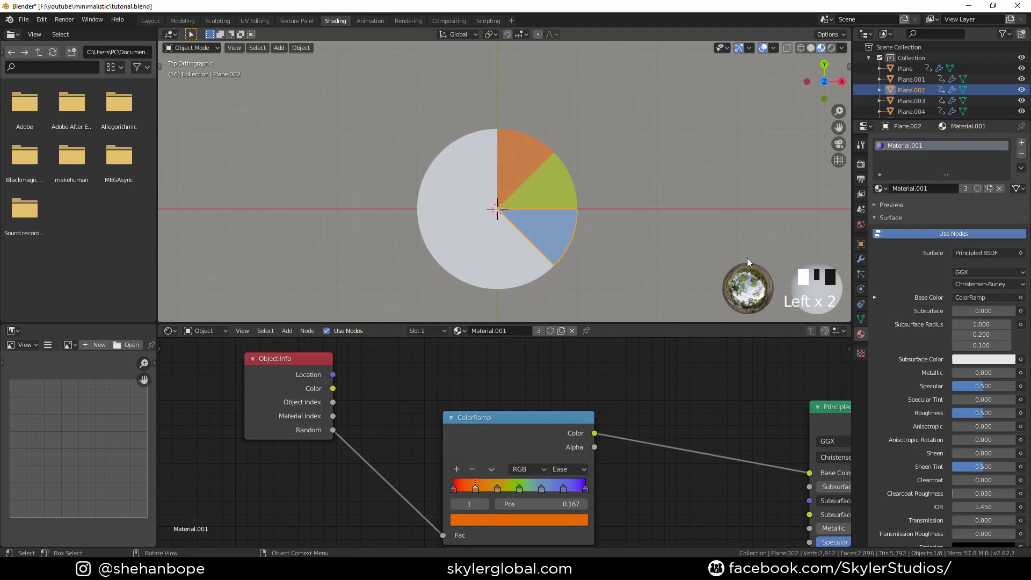
click(543, 266)
click(879, 189)
click(889, 216)
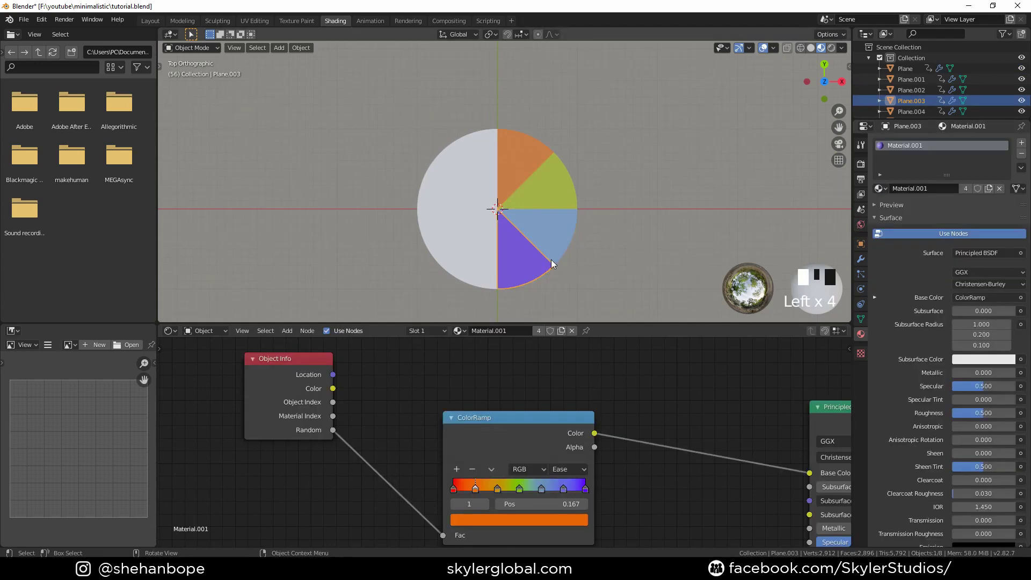
click(551, 259)
click(883, 189)
click(901, 204)
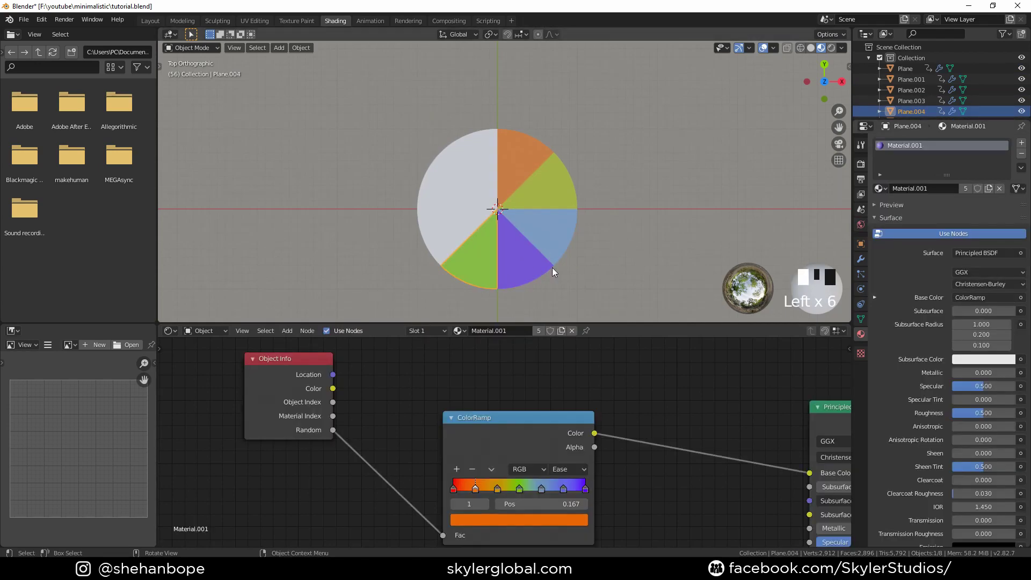
Assign Material.001 to the remaining uncoloured wedges Plane.005, Plane.006 and Plane.007
click(459, 233)
click(879, 188)
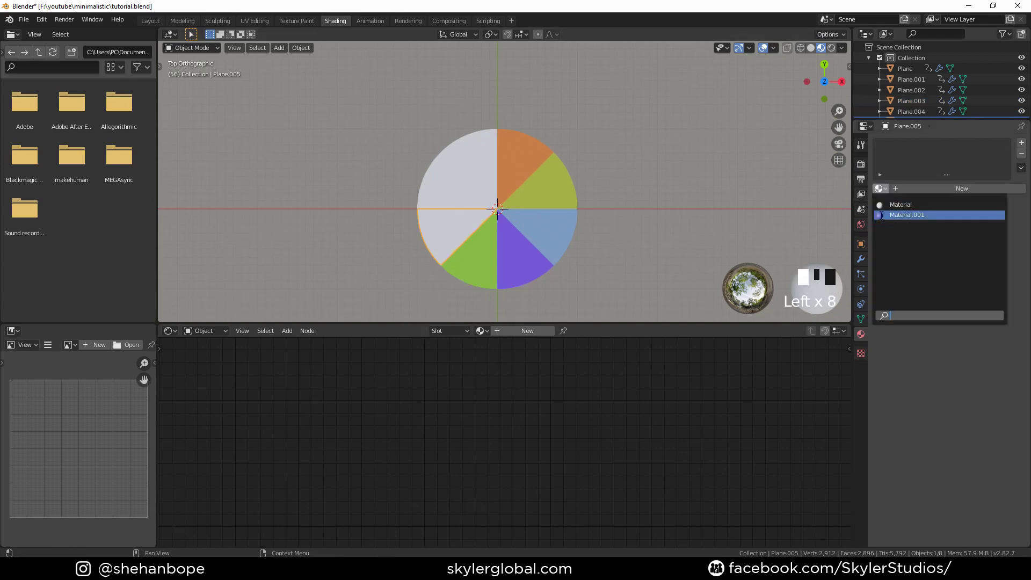
click(891, 217)
click(464, 192)
click(879, 188)
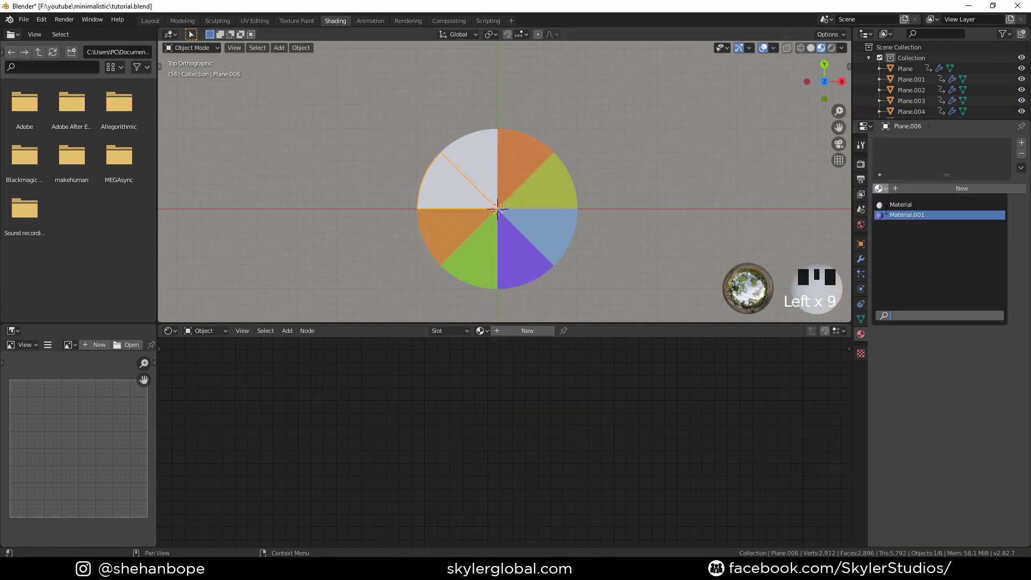
click(891, 214)
click(481, 176)
click(879, 189)
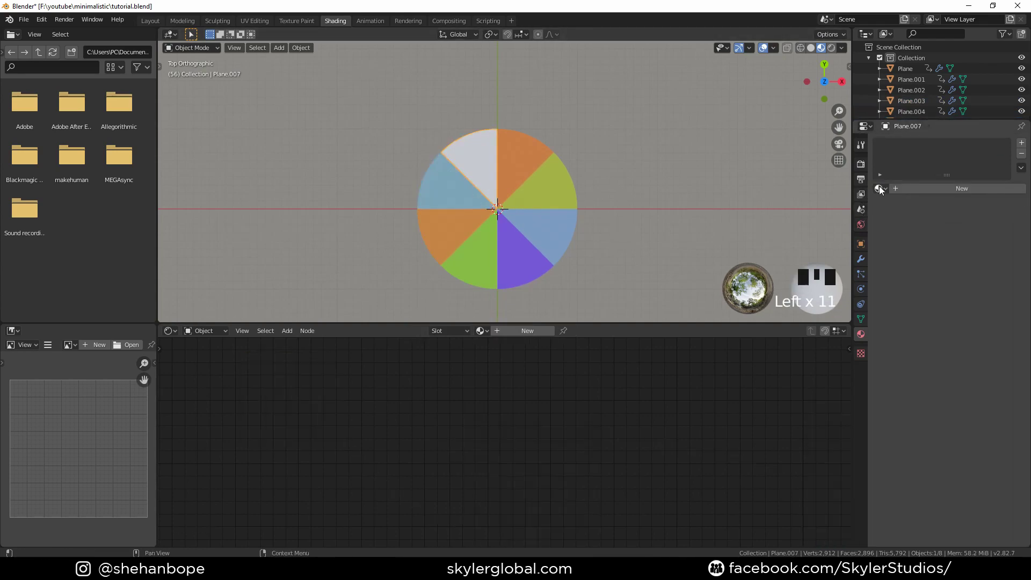
click(892, 214)
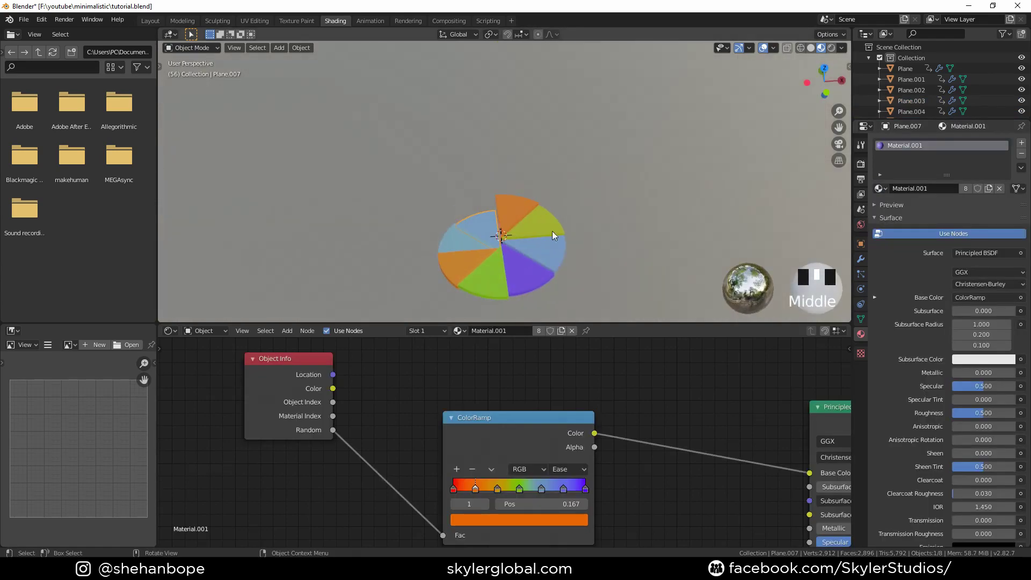
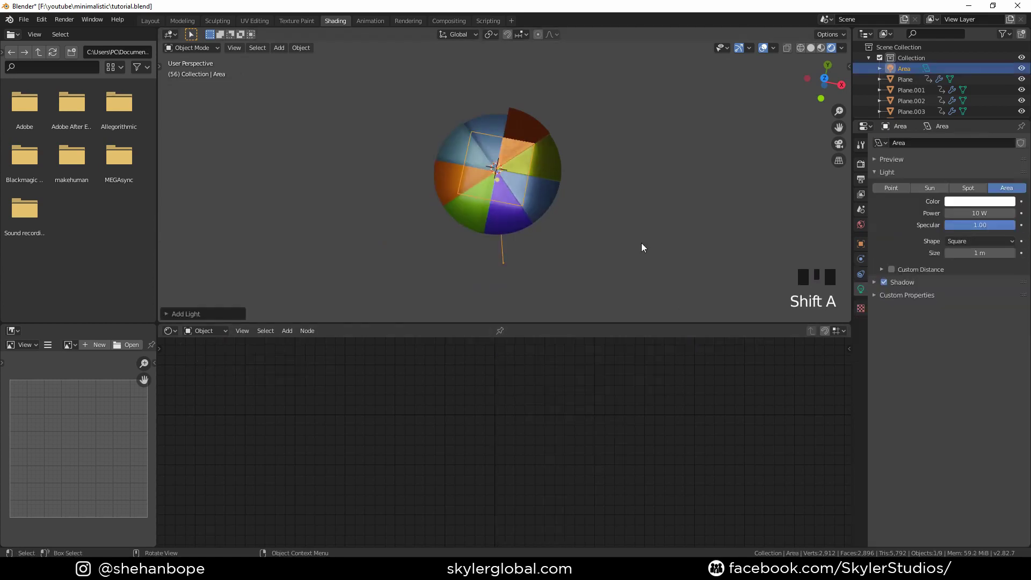
Raise the area light above the wedges along the Z axis and scale it up to about 1.8
key(g)
middle_click(650, 204)
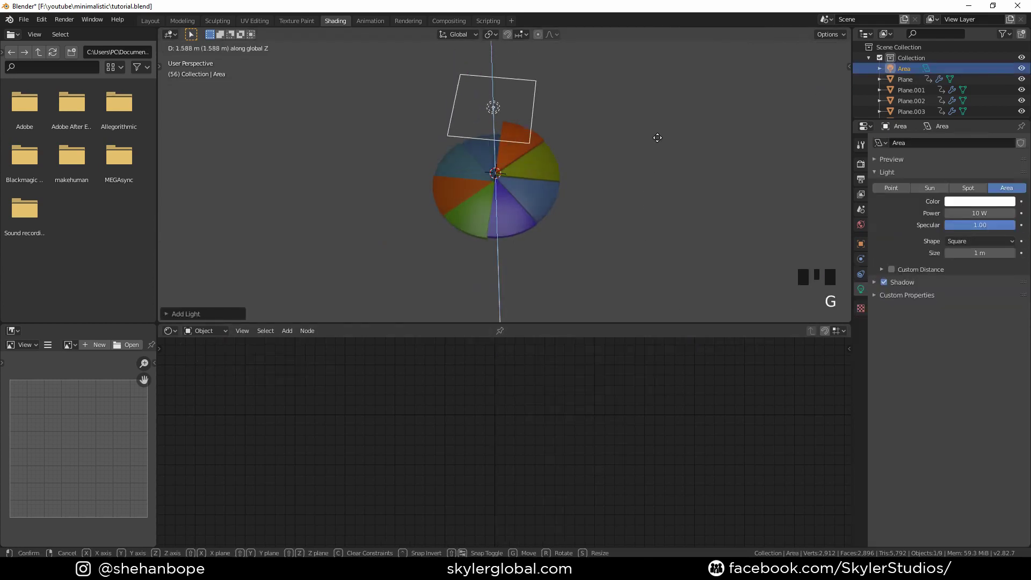
click(647, 159)
scroll(630, 182, up, 2)
key(s)
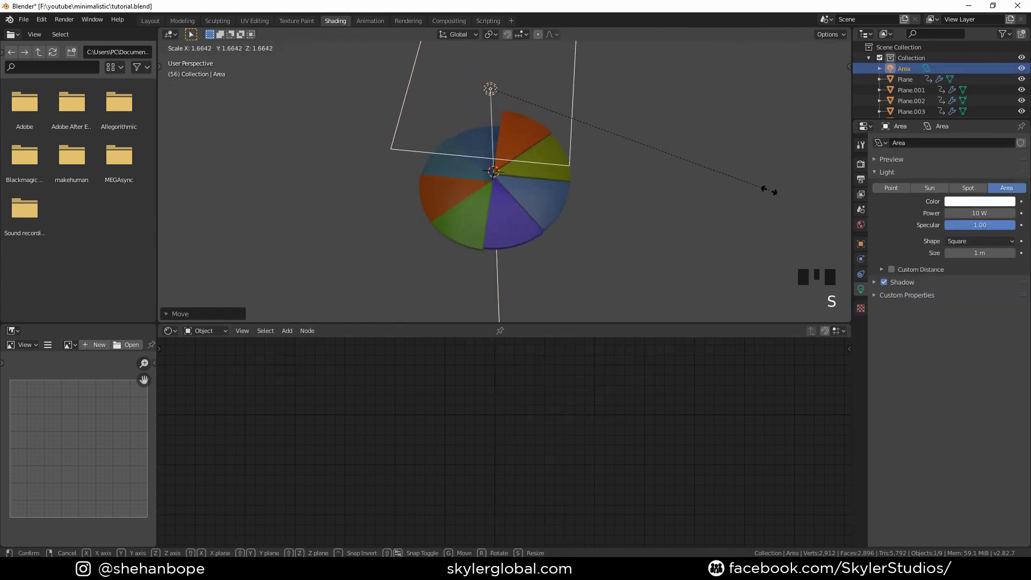
click(770, 210)
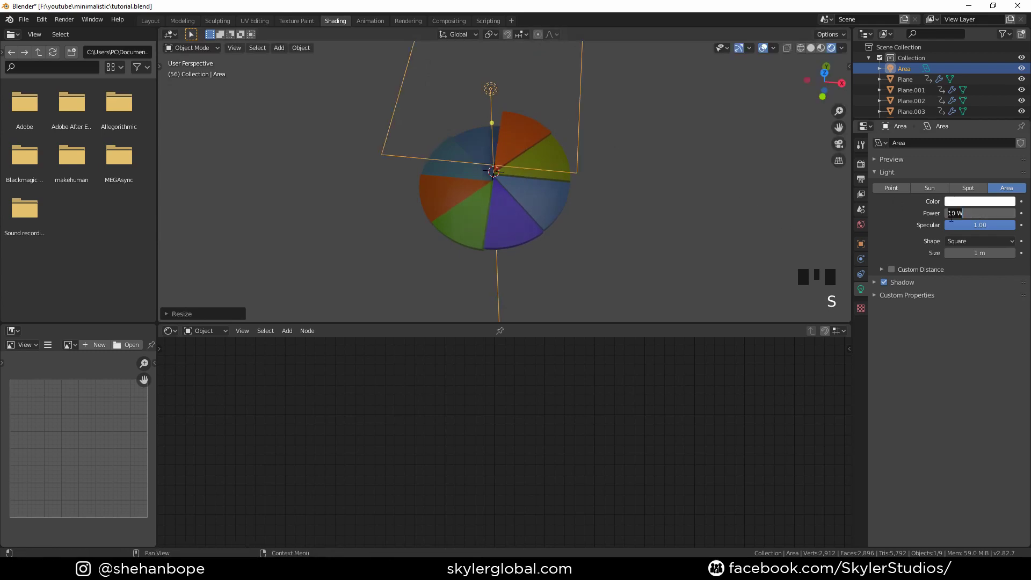
Set the area light's power to 500 W and raise it to about 4.95 m above the origin
click(950, 215)
text(500)
key(Return)
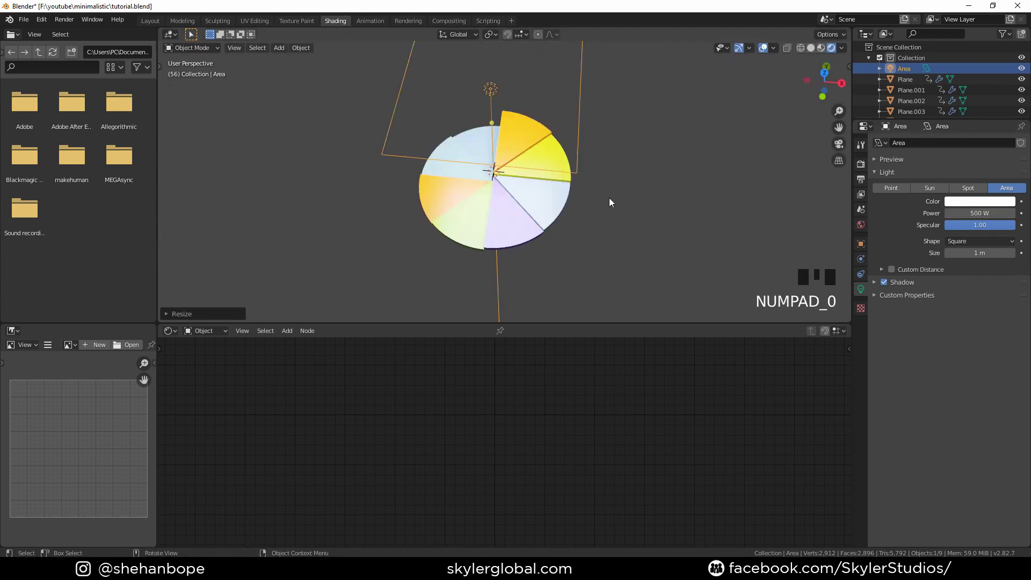
key(g)
click(617, 295)
scroll(618, 296, down, 2)
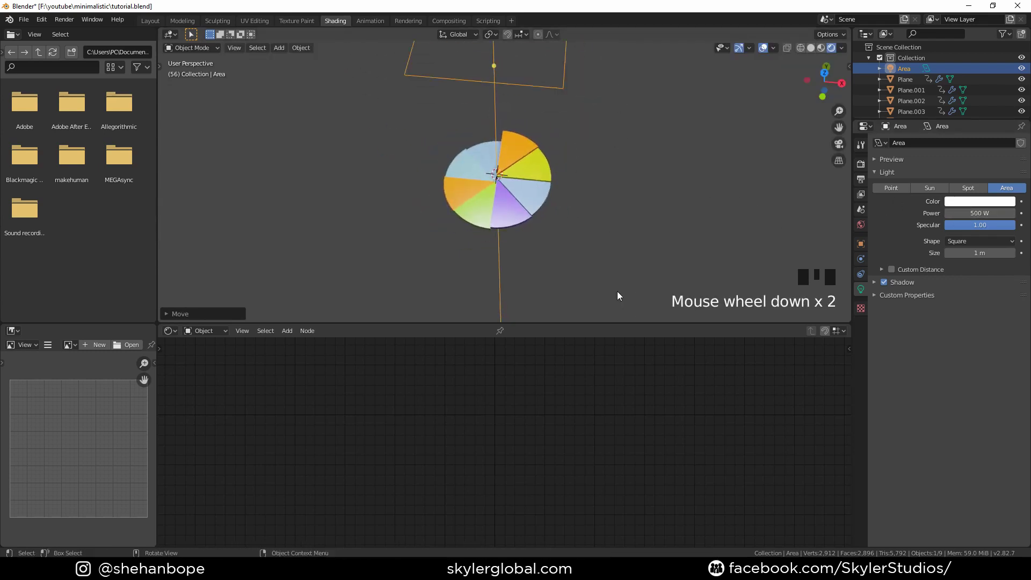
key(KP_1)
scroll(591, 278, down, 4)
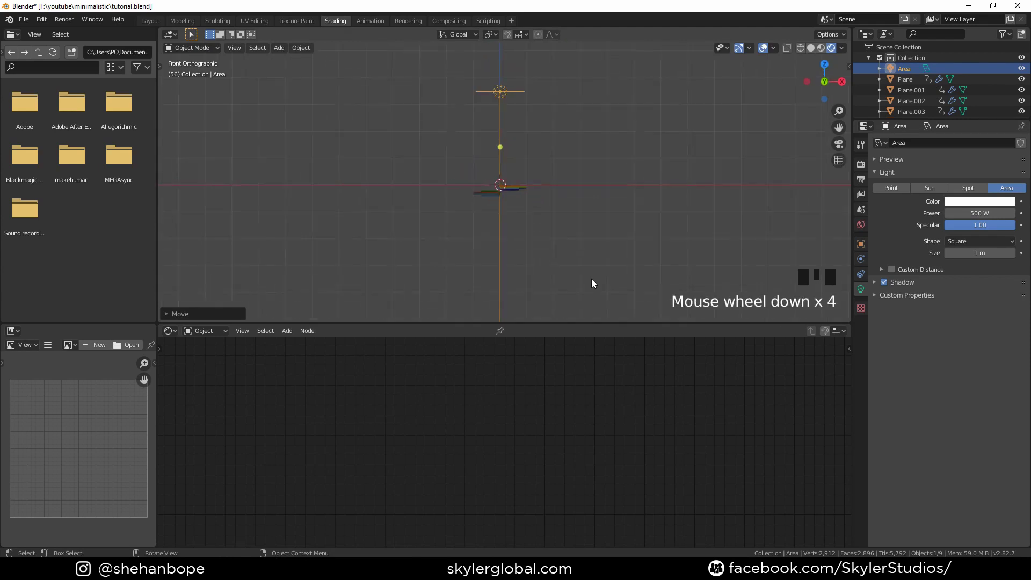
key(g)
click(583, 252)
Duplicate the area light, rotate the copy 90° about Y, and place it beside the wedges at about X 4.37 m, Z 0.90 m
key(shift+d)
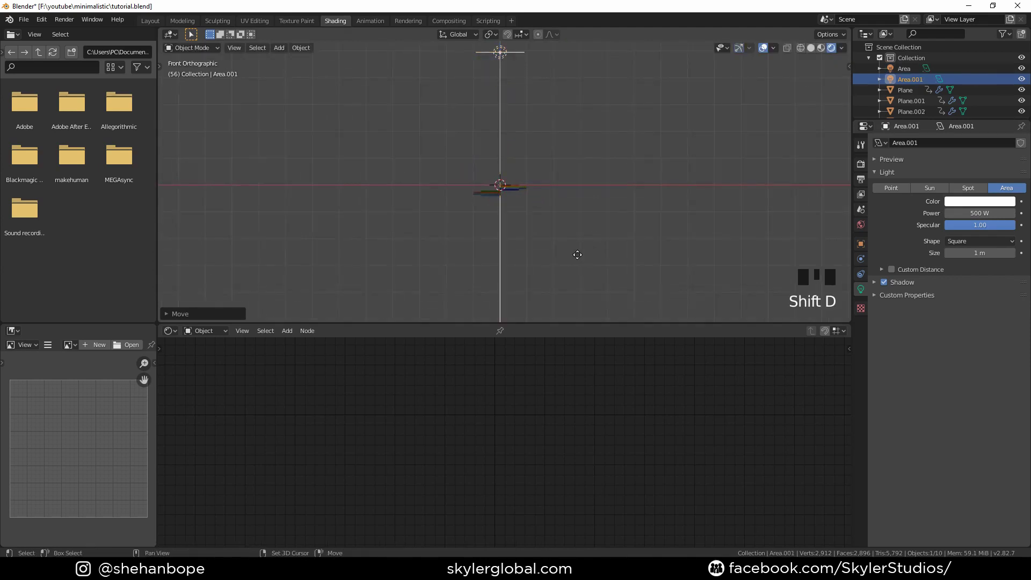
click(681, 287)
key(r)
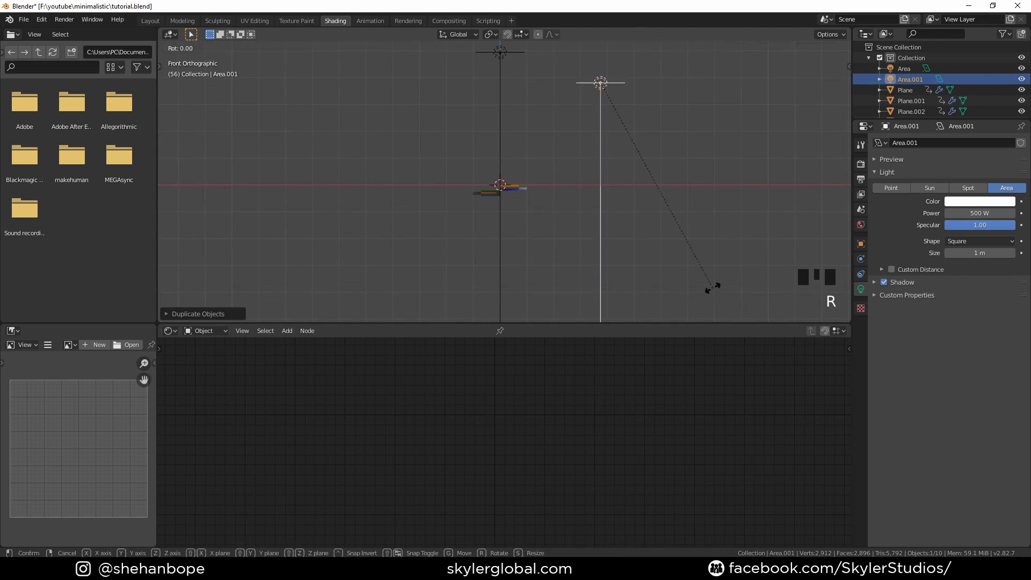
text(y)
text(90)
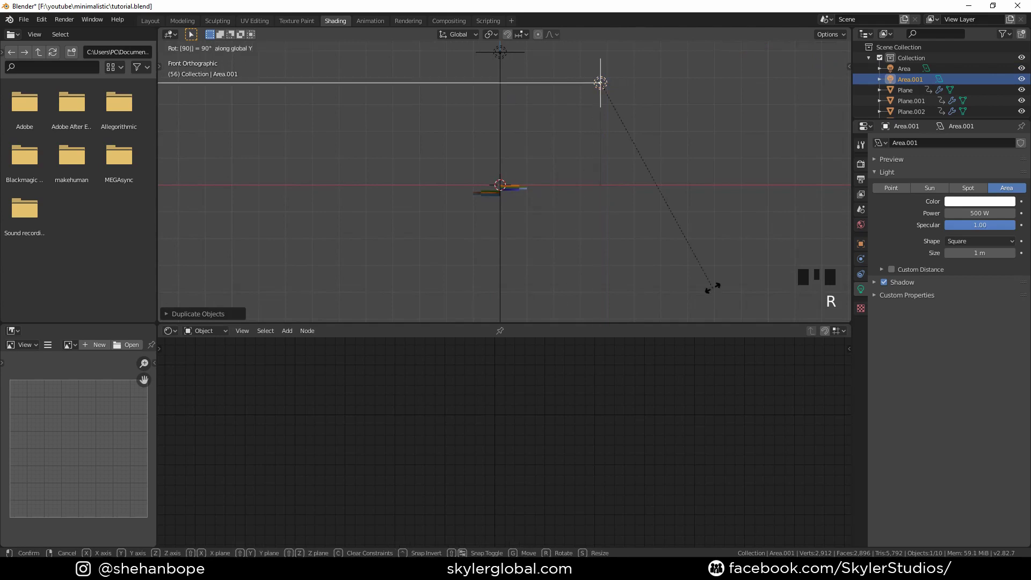
key(Return)
key(g)
click(726, 86)
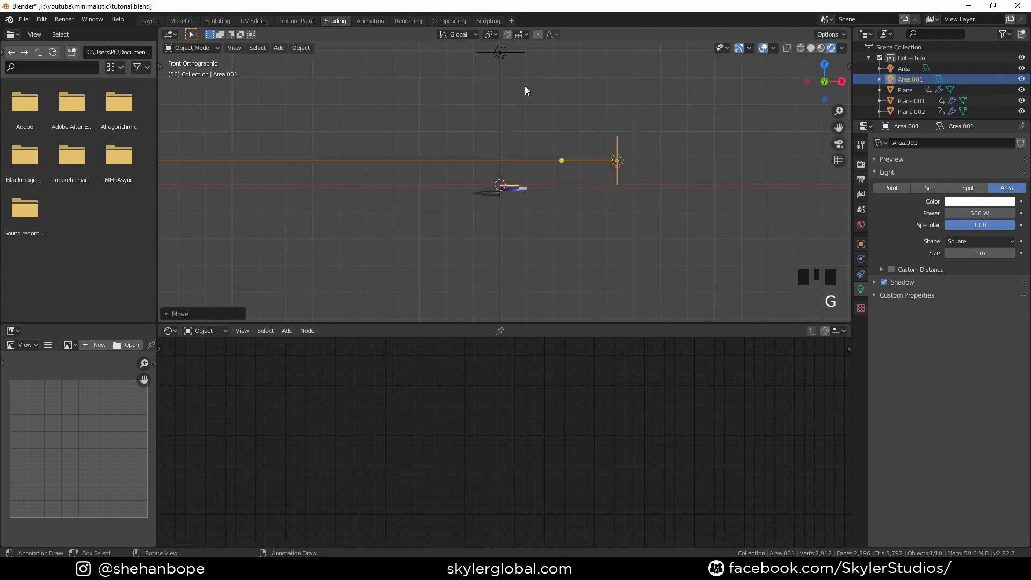
Set both the blend mode and the shadow mode of the wedges' Material.001 to Alpha Hashed
middle_drag(524, 87, 549, 195)
scroll(575, 189, up, 5)
scroll(547, 209, up, 6)
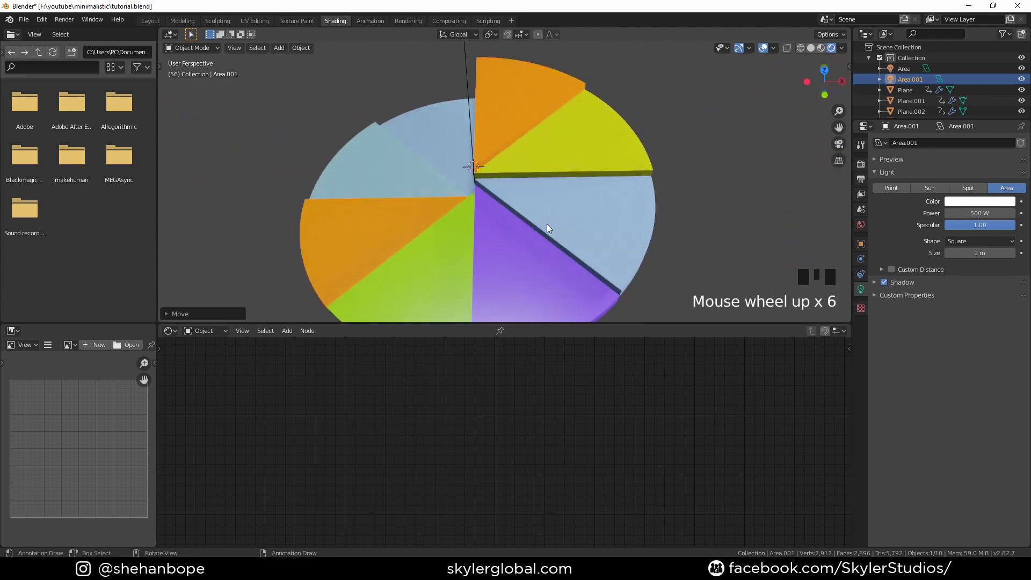
click(571, 244)
scroll(579, 258, down, 3)
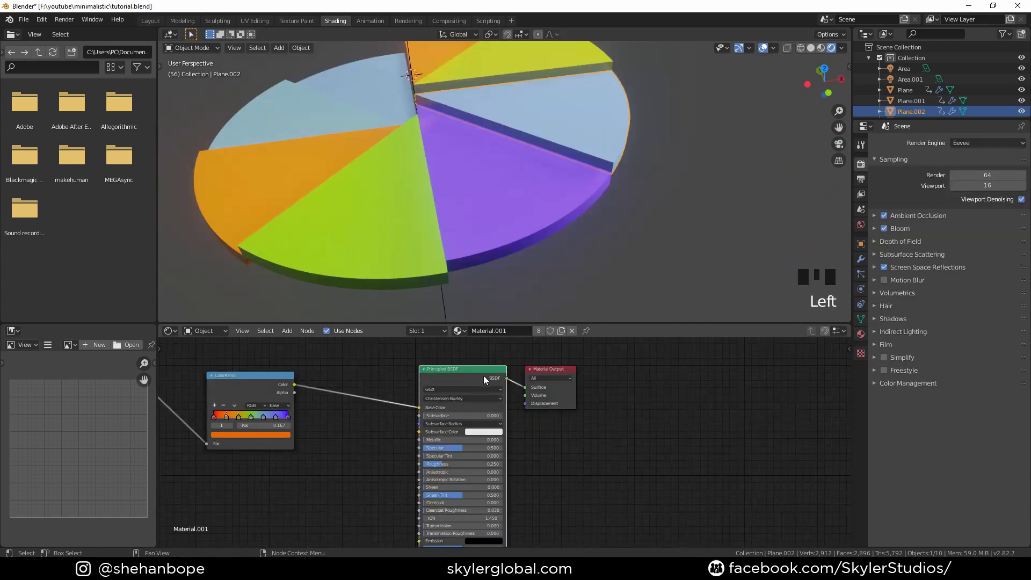
click(861, 334)
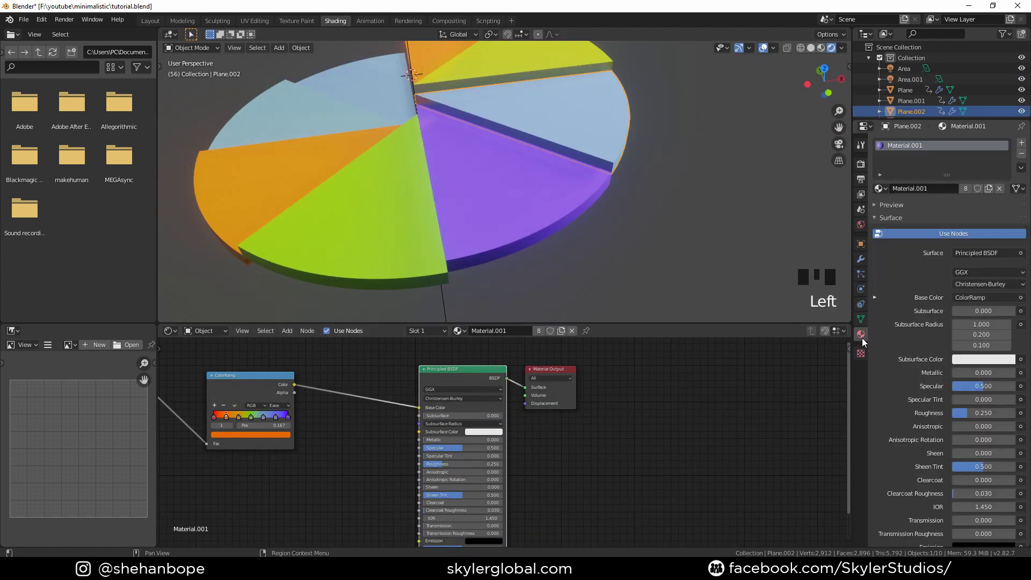
scroll(920, 393, down, 10)
click(980, 431)
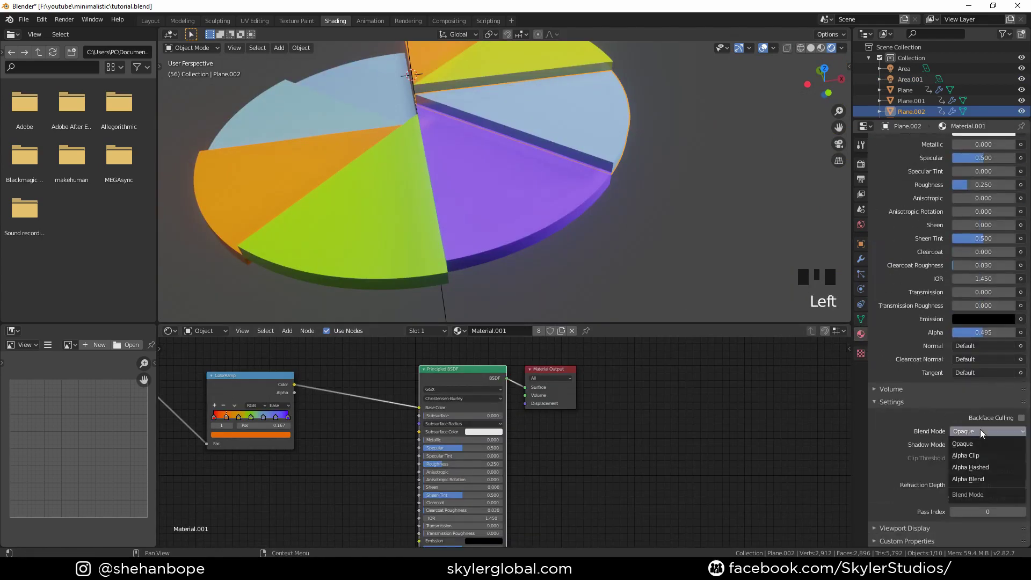
click(988, 469)
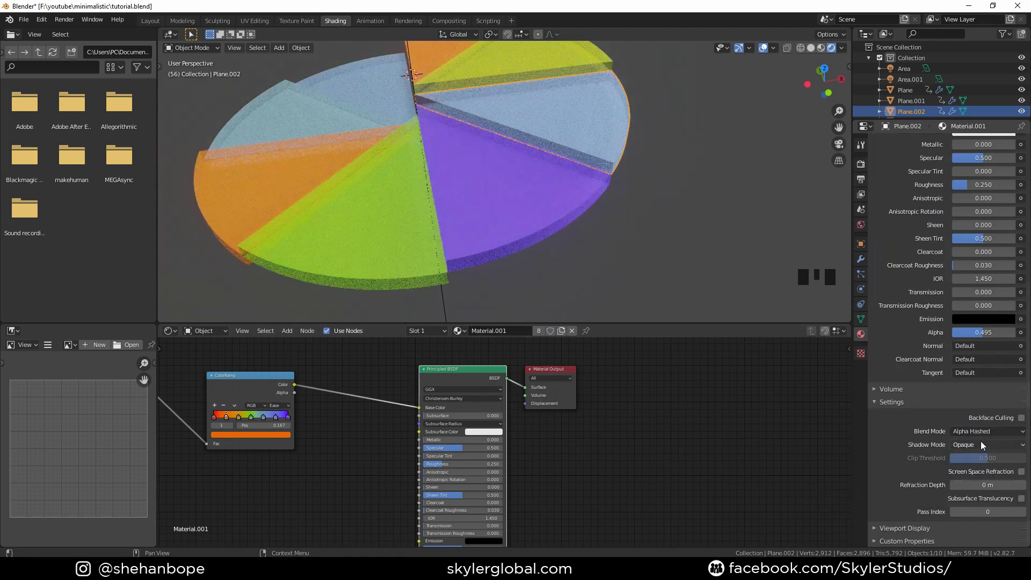
click(981, 445)
click(987, 492)
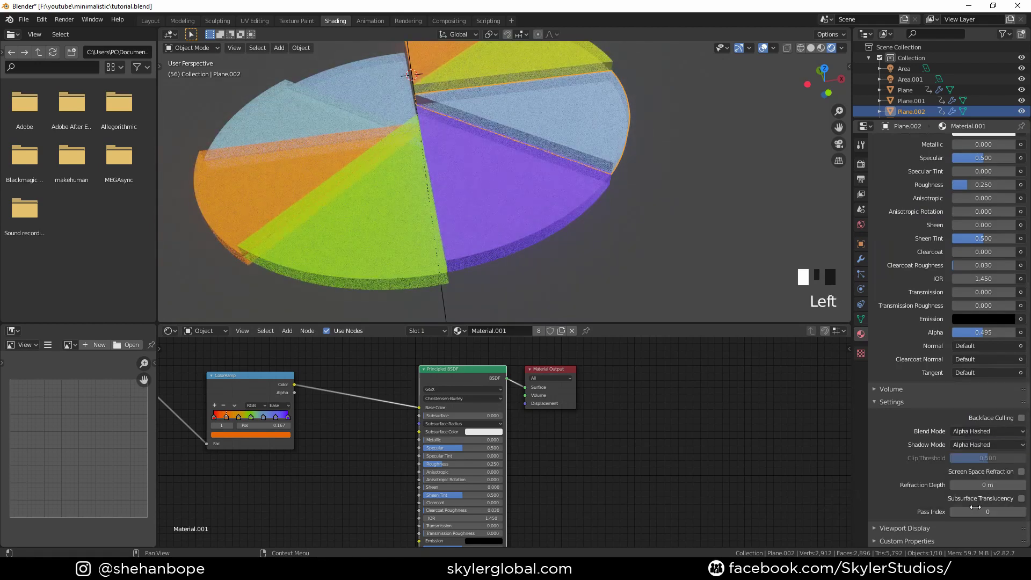
Add a plane, lower it along Z beneath the wedges, and scale it up into a large floor
middle_drag(603, 179, 646, 189)
scroll(622, 195, down, 2)
key(shift+a)
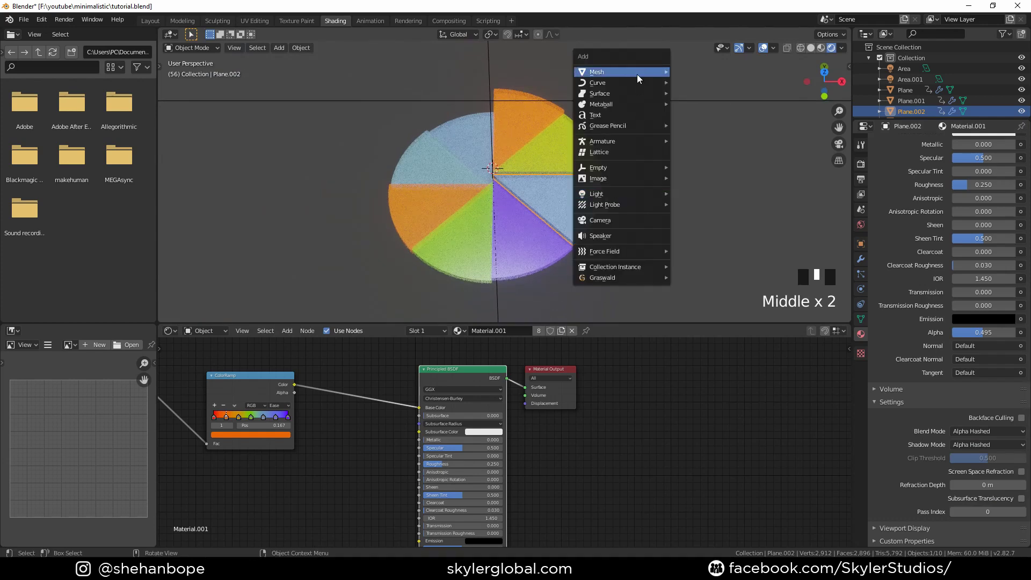
mouse_move(637, 74)
click(747, 74)
scroll(714, 168, down, 3)
key(g)
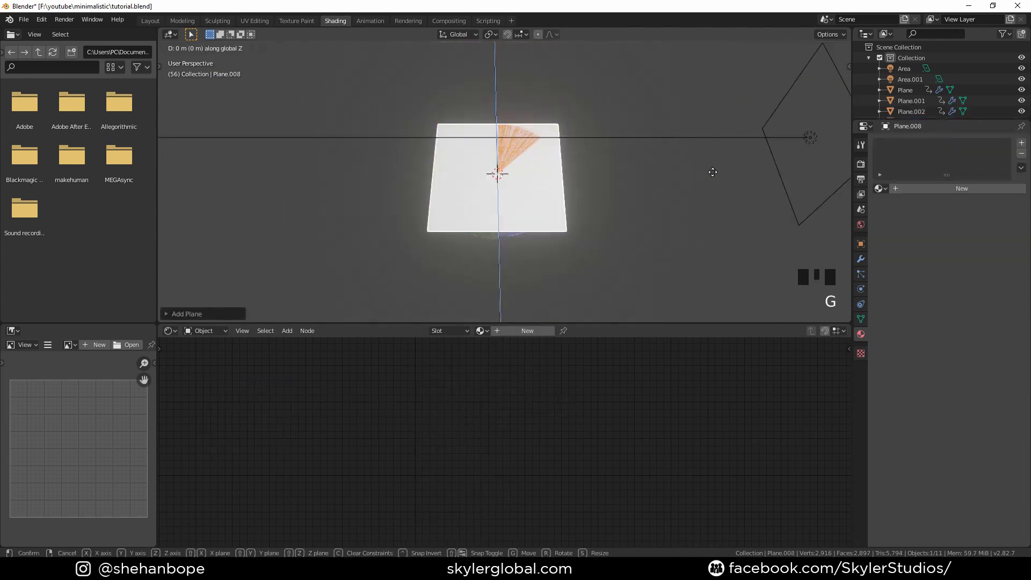
click(677, 207)
key(s)
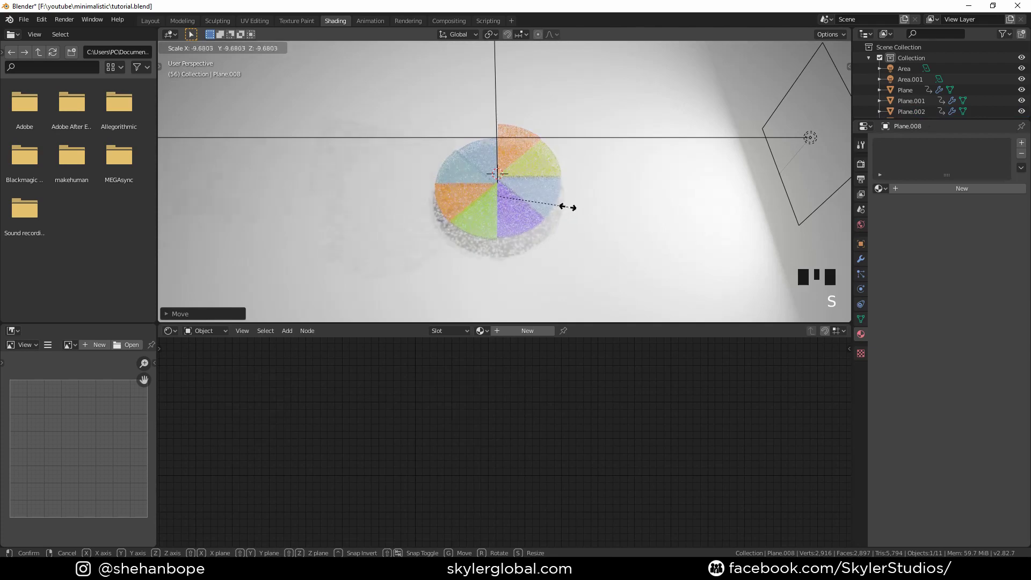
click(552, 197)
Adjust the floor plane's height along Z so that it sits just beneath the wedges
middle_drag(552, 196, 605, 207)
key(g)
key(z)
click(606, 136)
key(g)
key(z)
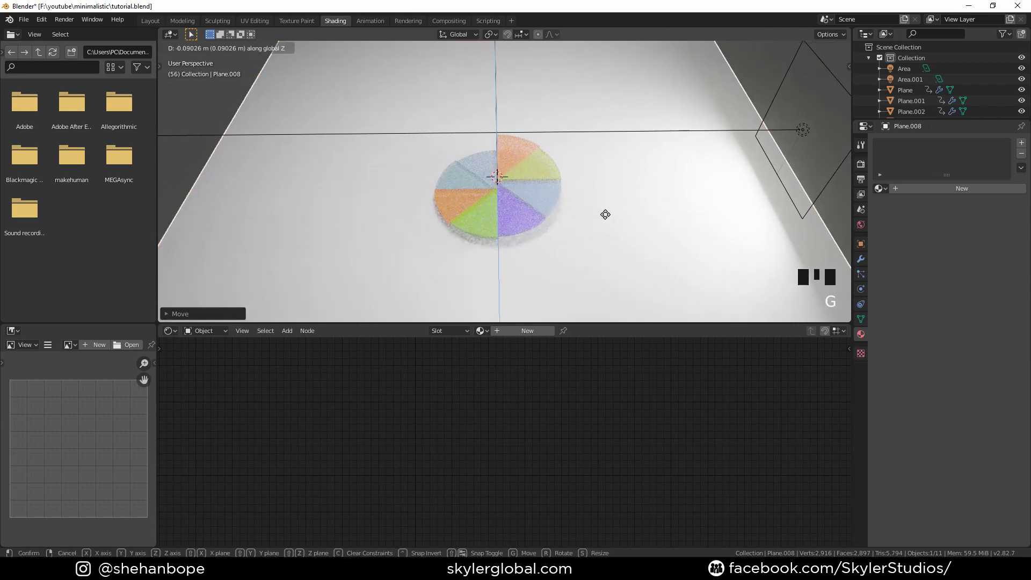
click(607, 199)
right_click(610, 181)
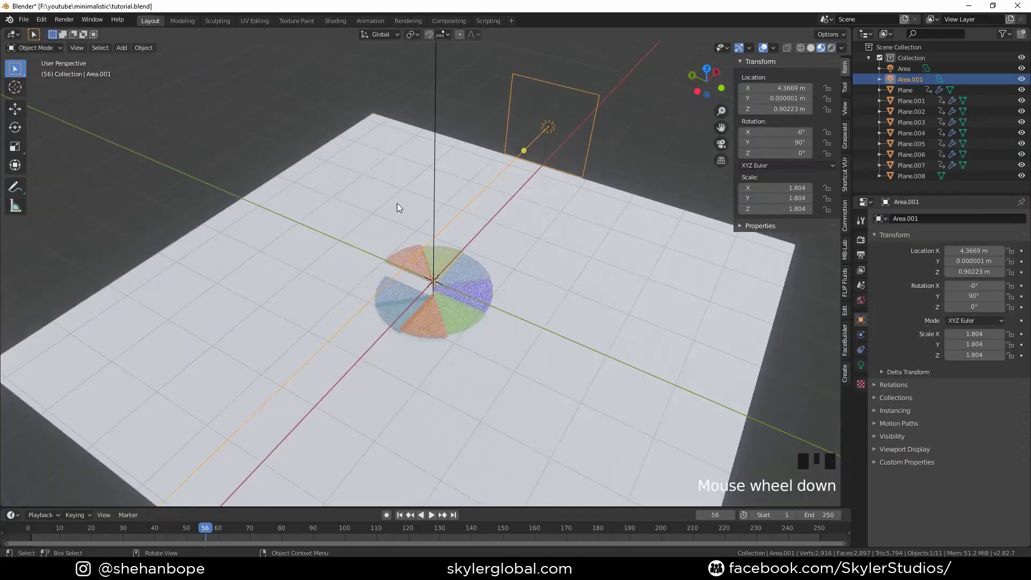
Add a camera to the scene
click(857, 374)
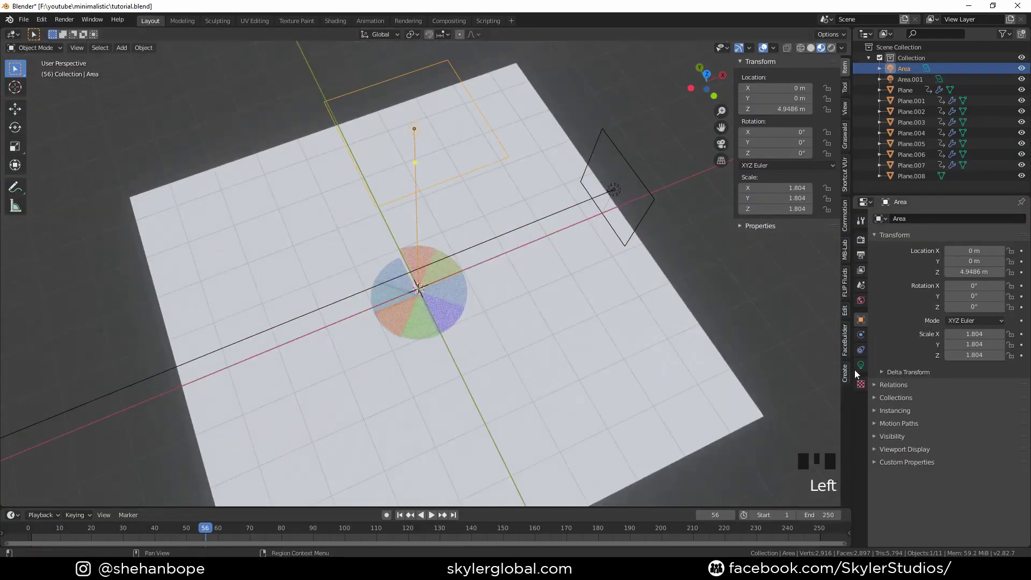
key(KP_0)
mouse_move(591, 258)
middle_down()
mouse_move(548, 220)
mouse_move(555, 236)
middle_up()
key(shift+a)
click(530, 396)
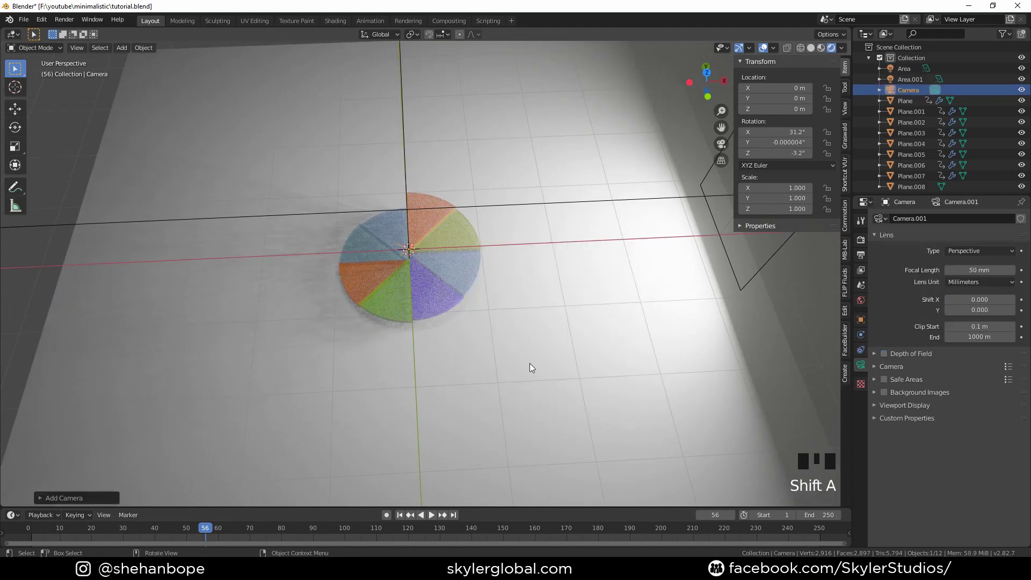
Align the camera to the current angled view and shift it to reframe the wedges
scroll(543, 322, up, 2)
key(ctrl+alt+KP_0)
key(g)
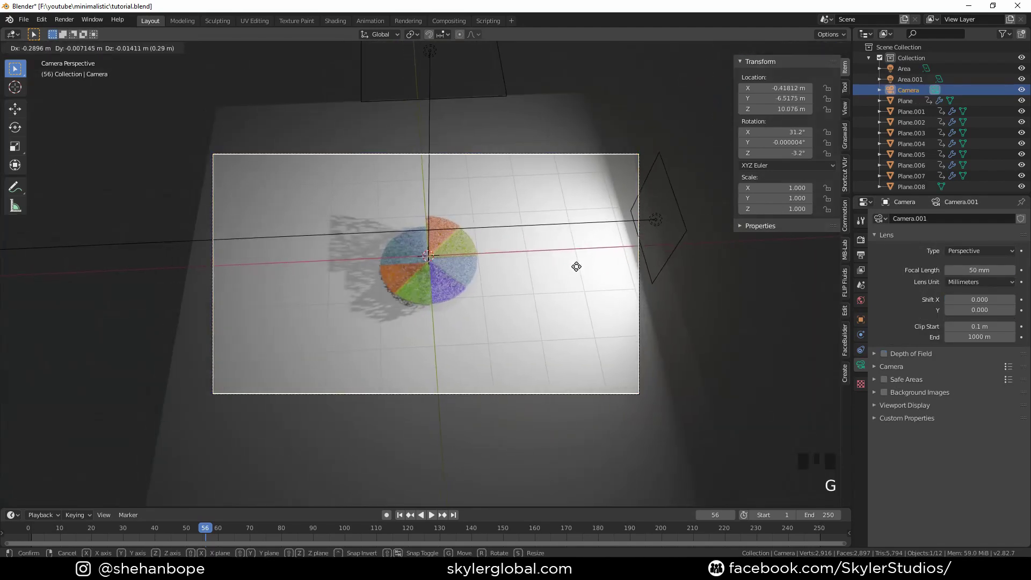
click(572, 270)
Align the camera to a straight top-down view and move it to centre the wedges in the frame
scroll(567, 274, up, 3)
middle_drag(567, 274, 582, 281)
key(KP_7)
scroll(532, 312, up, 1)
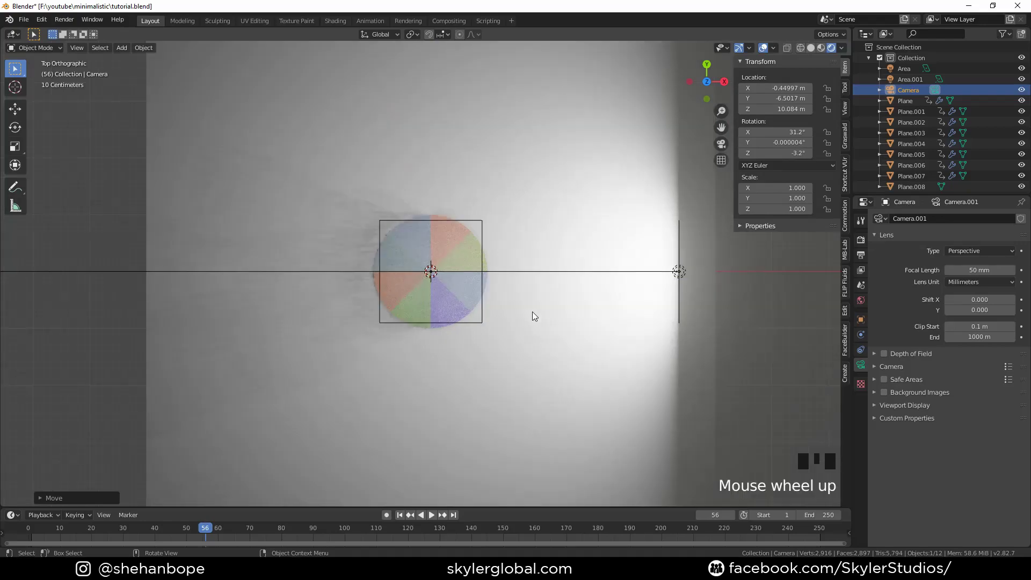
scroll(533, 315, up, 3)
key(ctrl+alt+KP_0)
scroll(527, 311, down, 4)
key(g)
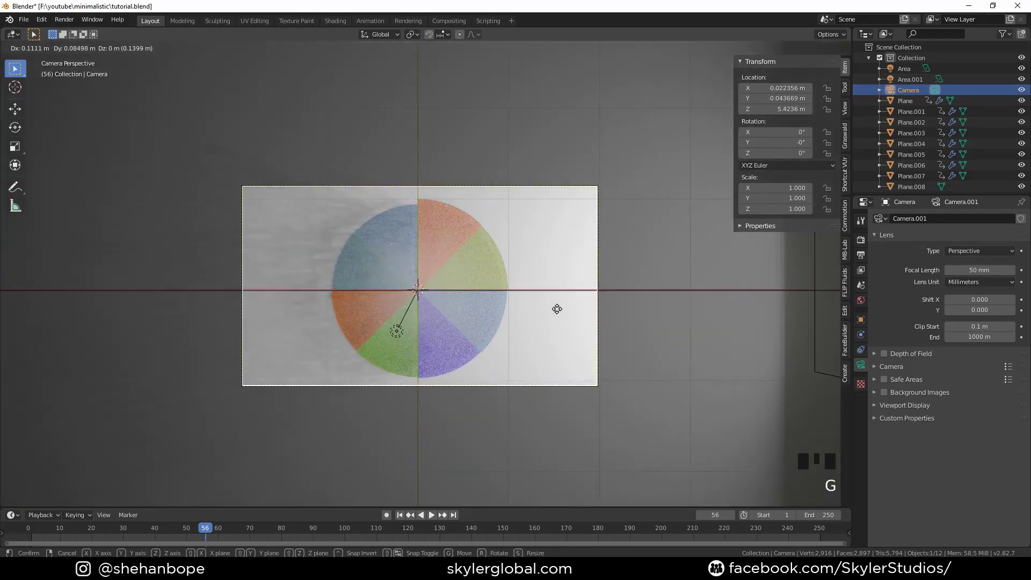